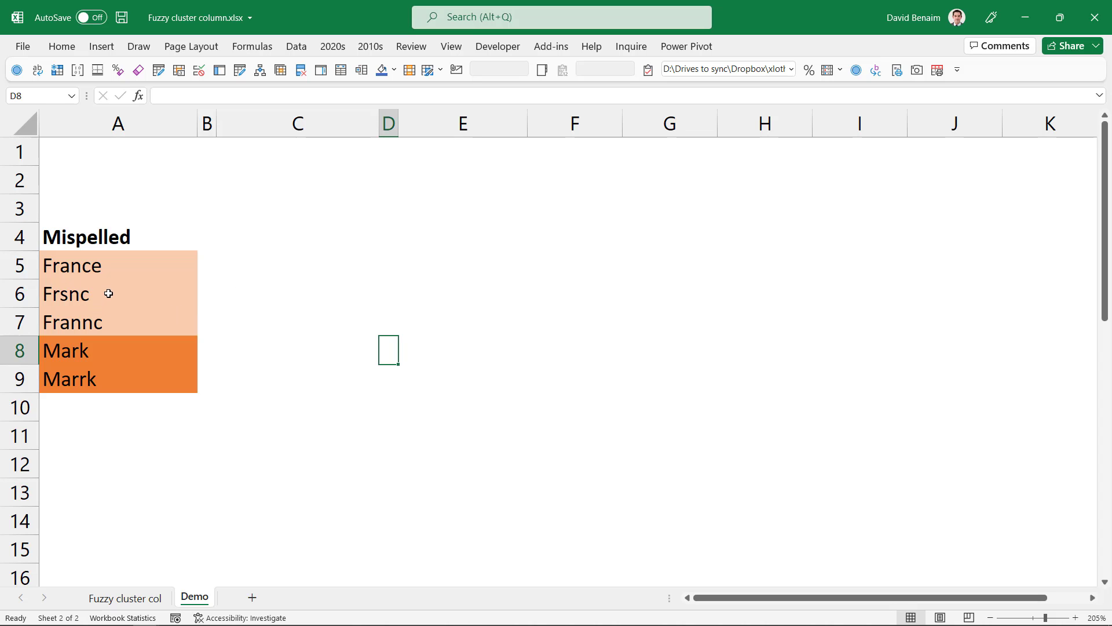
Inspect the misspelled examples Frsnc, Marrk and Mark on the Demo sheet.
mouse_move(108, 294)
mouse_down()
mouse_move(114, 310)
mouse_move(115, 292)
mouse_up()
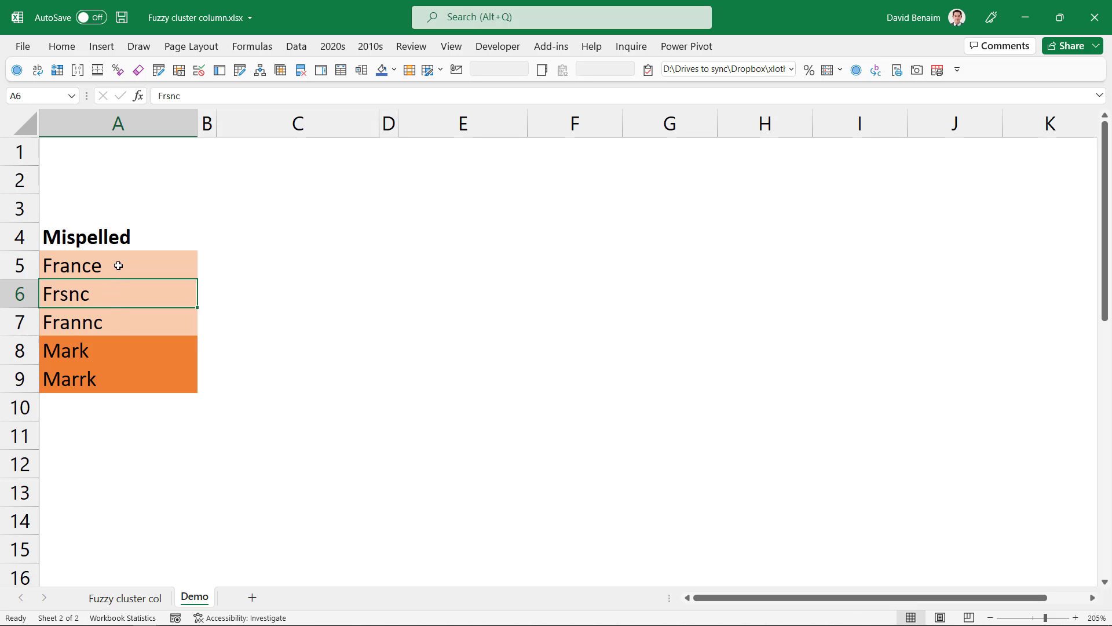
click(98, 379)
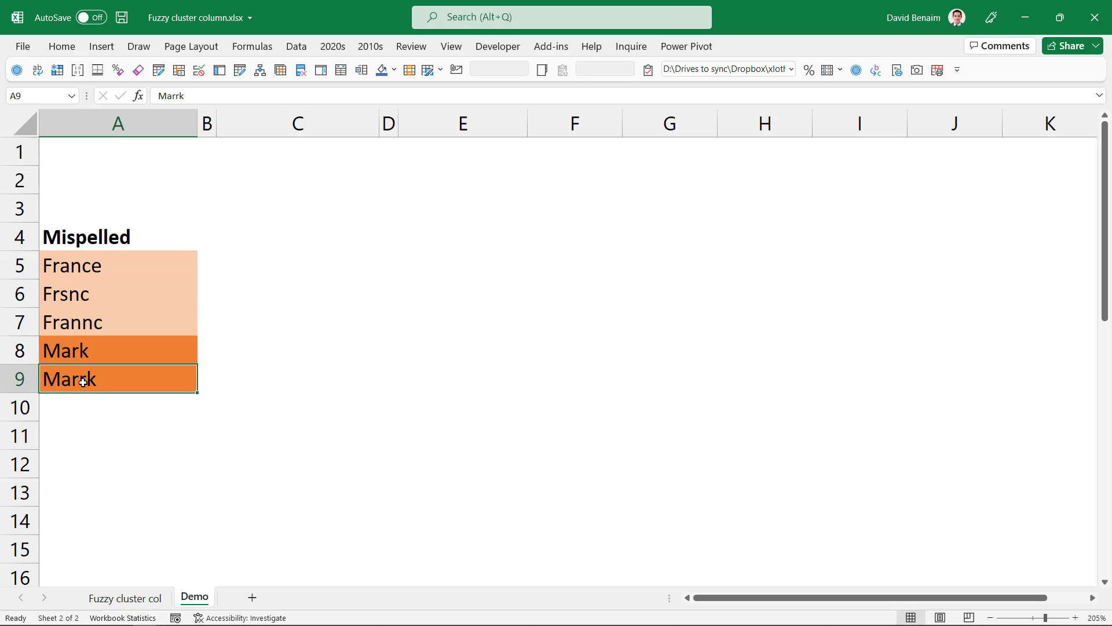
click(99, 351)
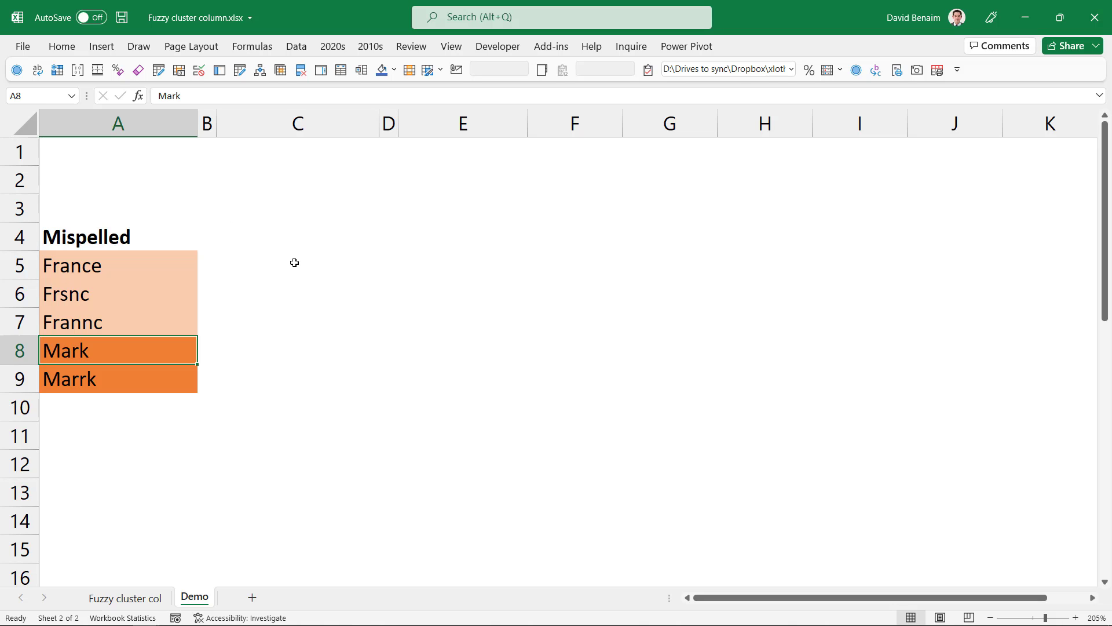
Review the Alternative ways list: Germany, Allemagne, Deutschland, and Mark / Mark Smith.
scroll(294, 262, down, 3)
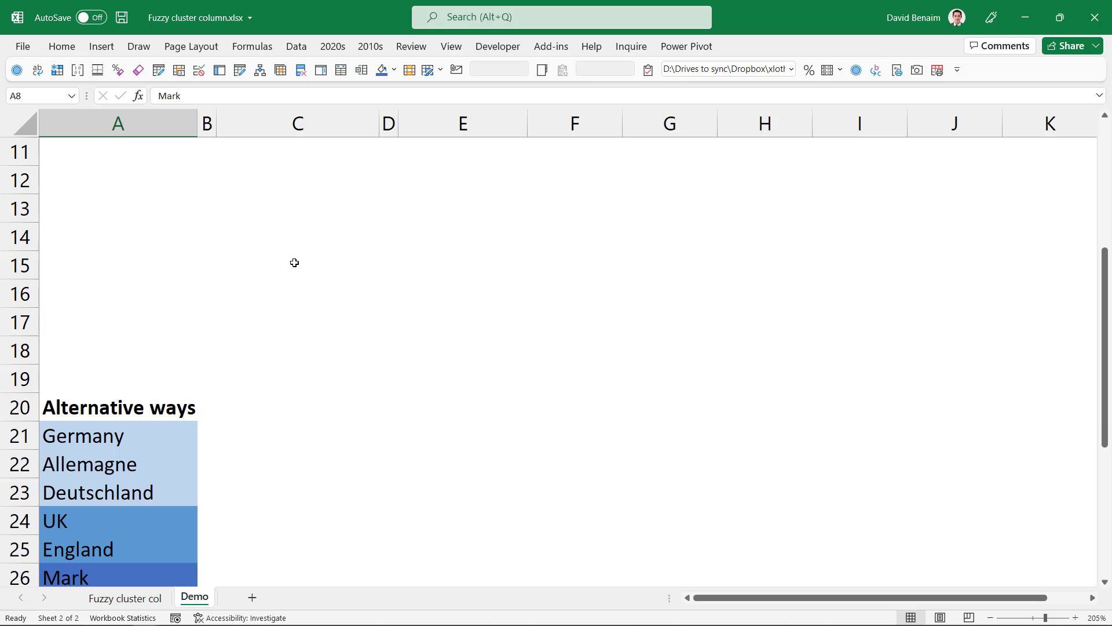
click(176, 431)
key(Down)
key(Down)
key(Down)
key(Down)
key(Down)
key(Down)
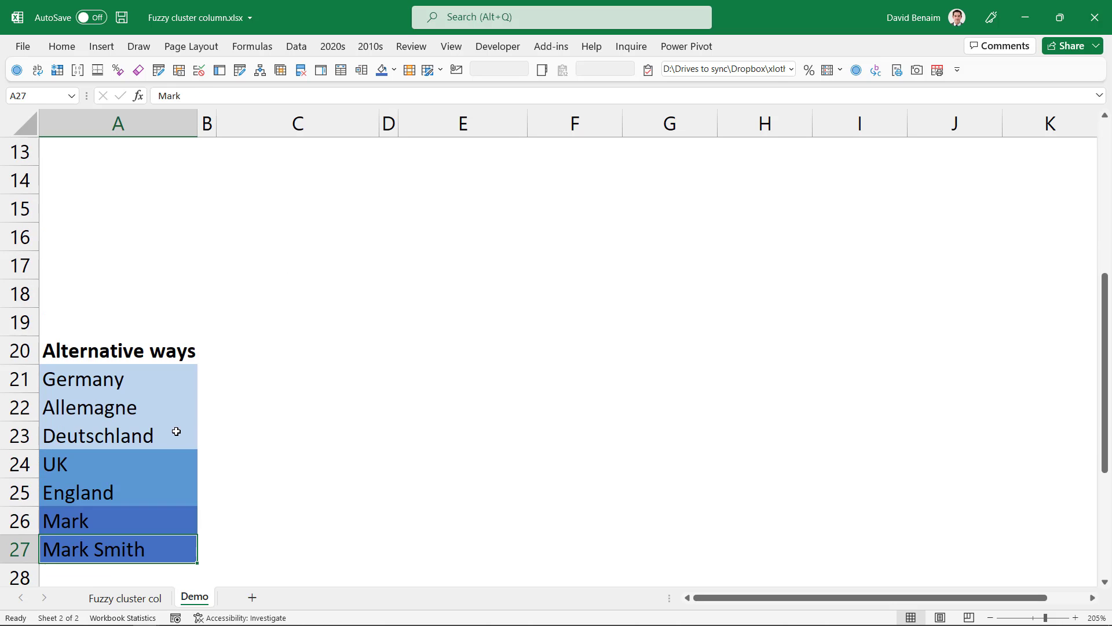
key(Up)
key(Up)
key(Up)
key(Up)
key(Up)
key(Down)
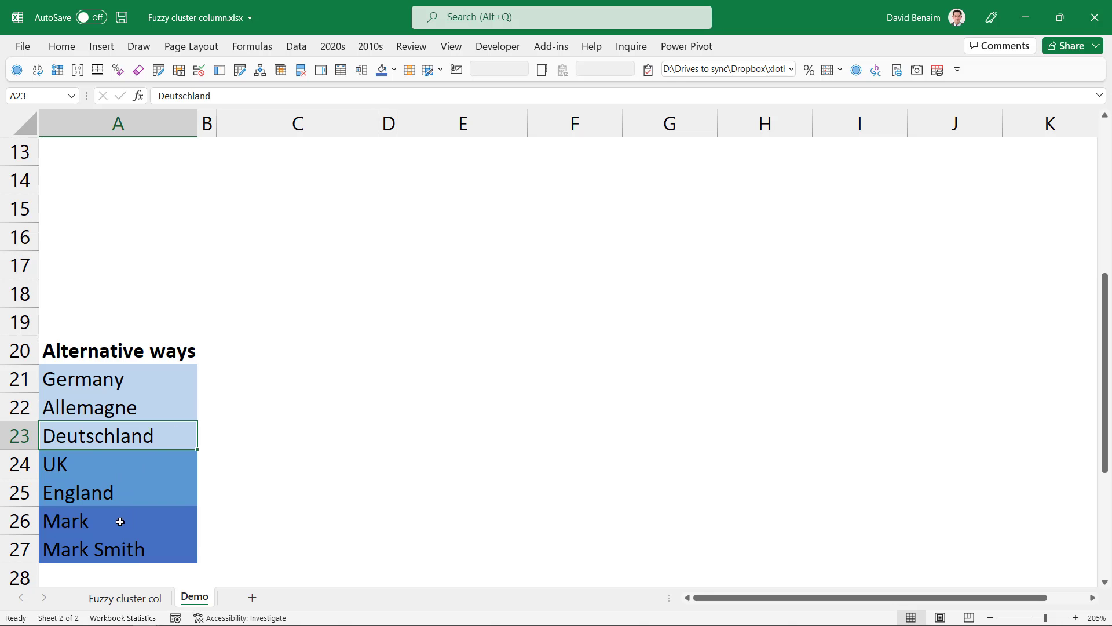
drag(119, 520, 119, 548)
click(259, 485)
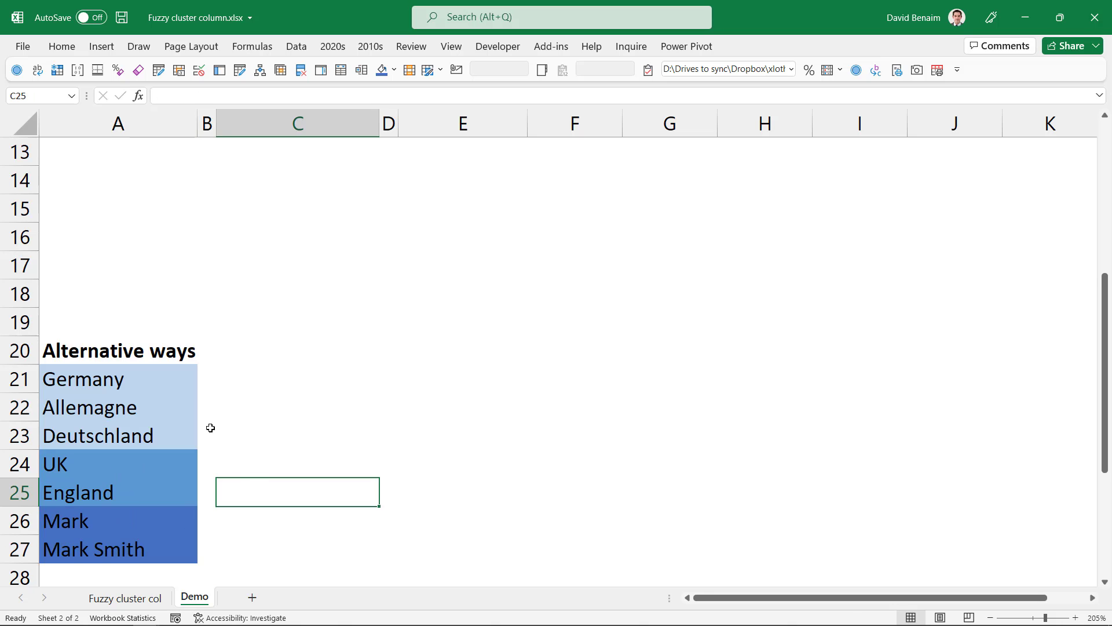
Review the False similars list, including Slovakia and the Mark, Marc and Marco entries.
scroll(274, 369, down, 7)
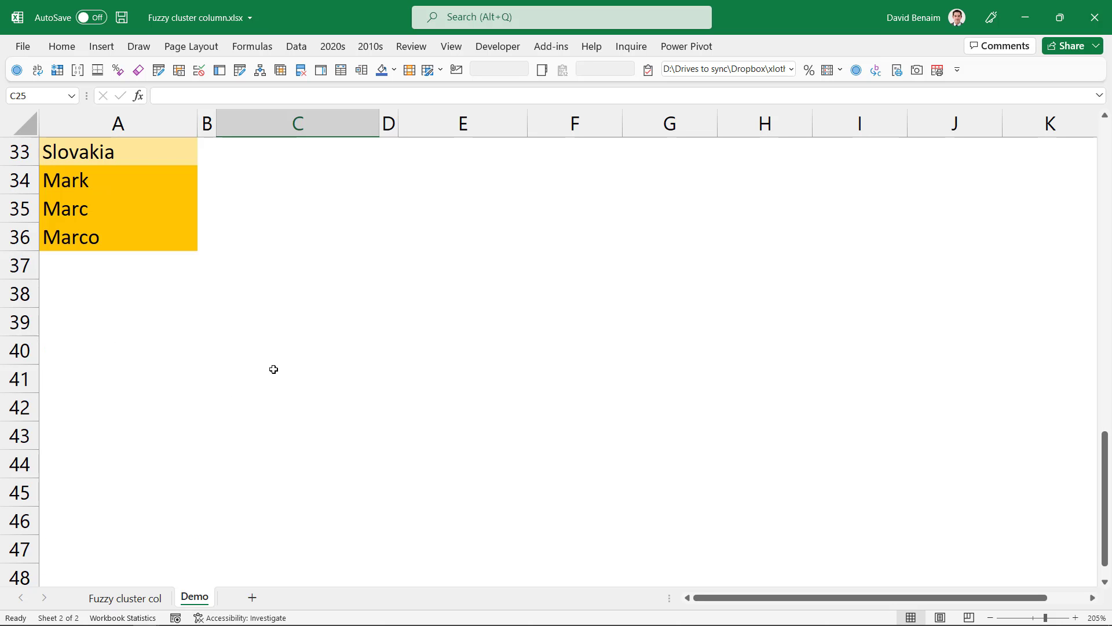
click(141, 154)
key(Up)
key(Up)
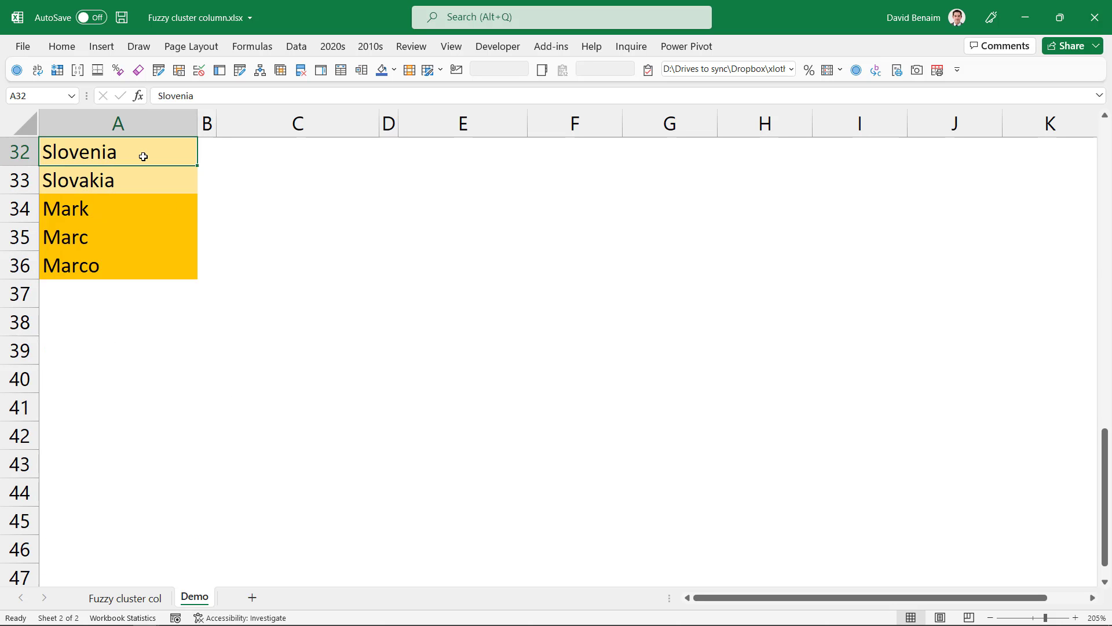
key(Down)
key(Down)
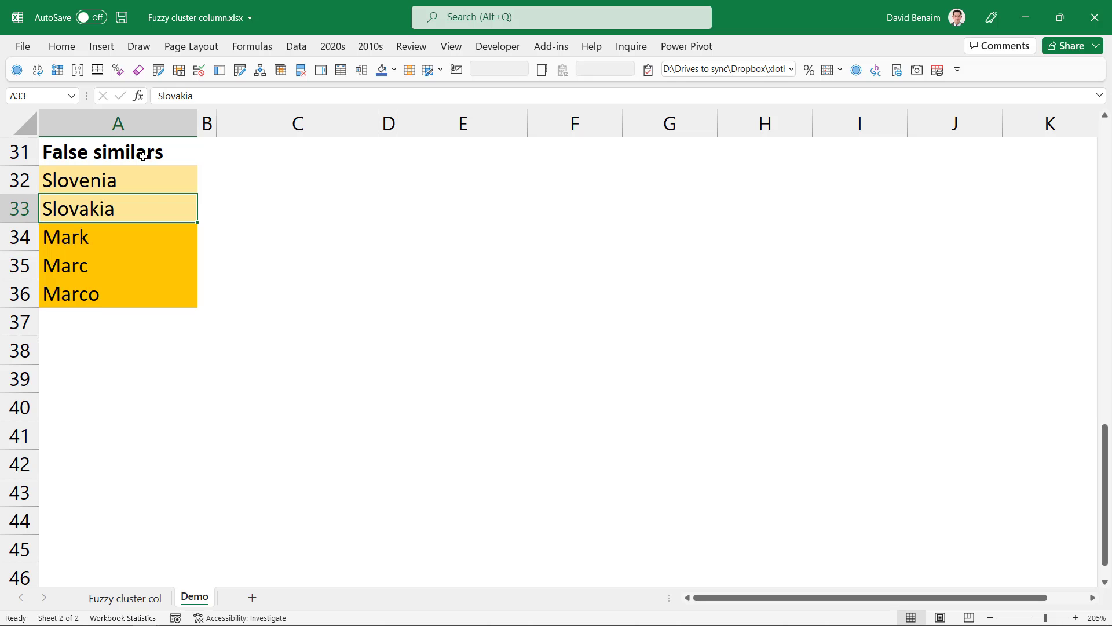
drag(124, 239, 128, 296)
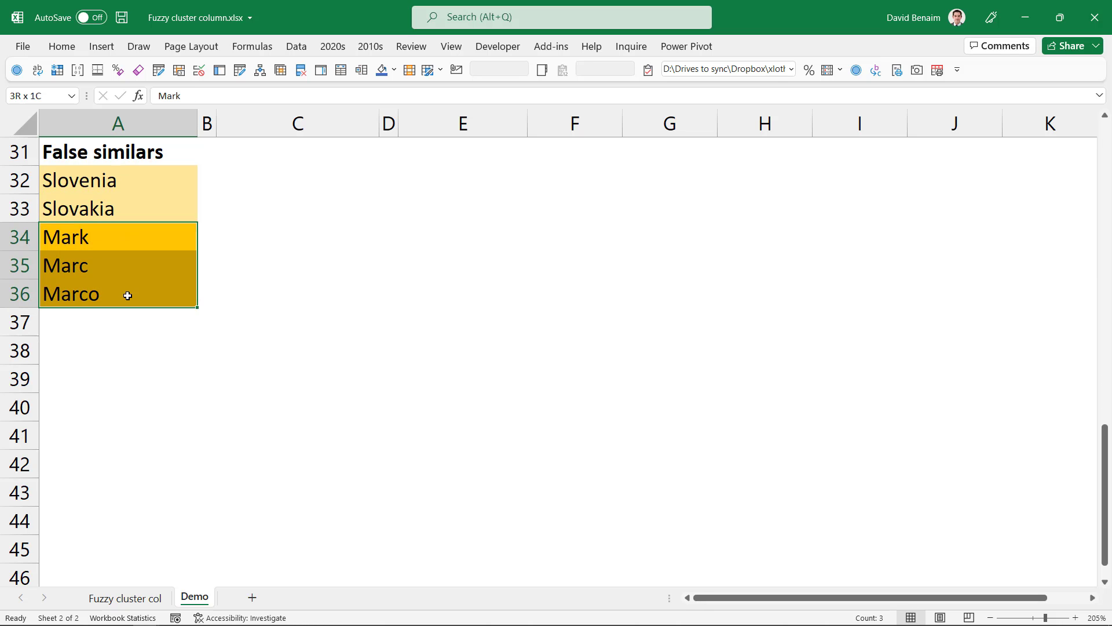
click(251, 253)
scroll(251, 241, up, 10)
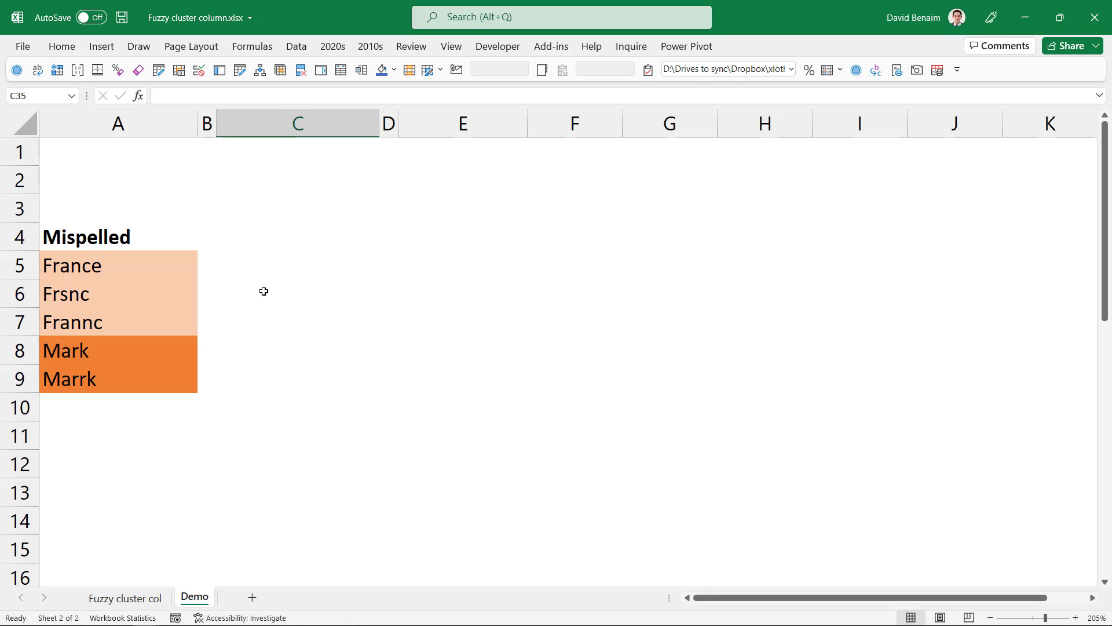
On Fuzzy cluster col, inspect France and Frsnc's cleaned values and 0.88 similarity score.
click(125, 600)
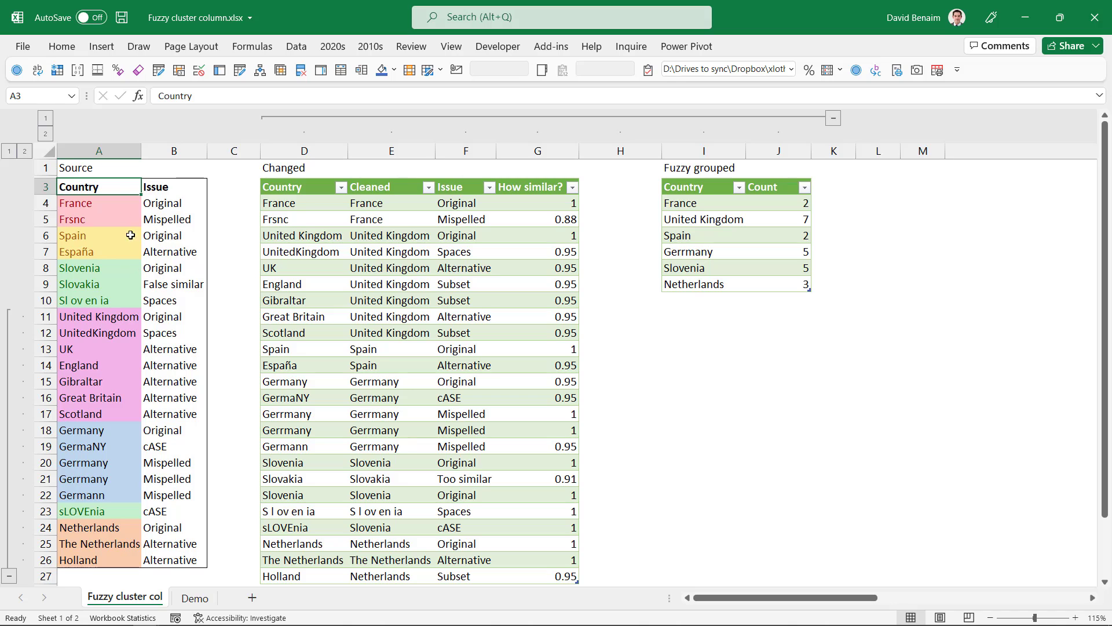
drag(104, 203, 101, 557)
click(310, 200)
drag(310, 200, 518, 203)
click(521, 204)
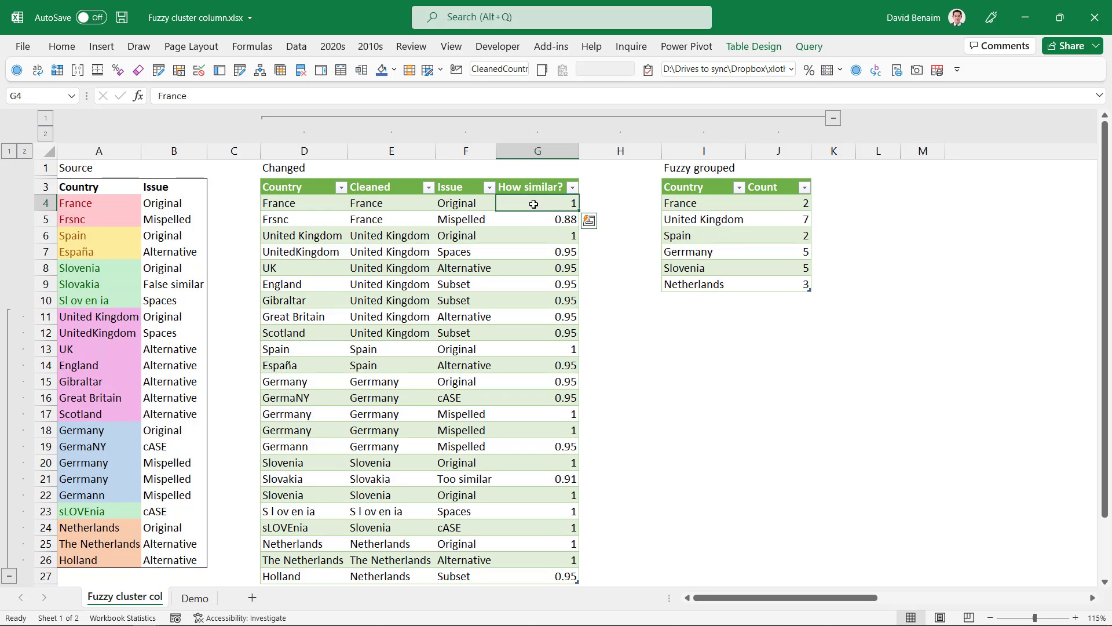
click(537, 222)
click(470, 222)
Check the Spaces, Subset and Alternative issues, then select the Source list through row 26.
click(463, 251)
click(462, 298)
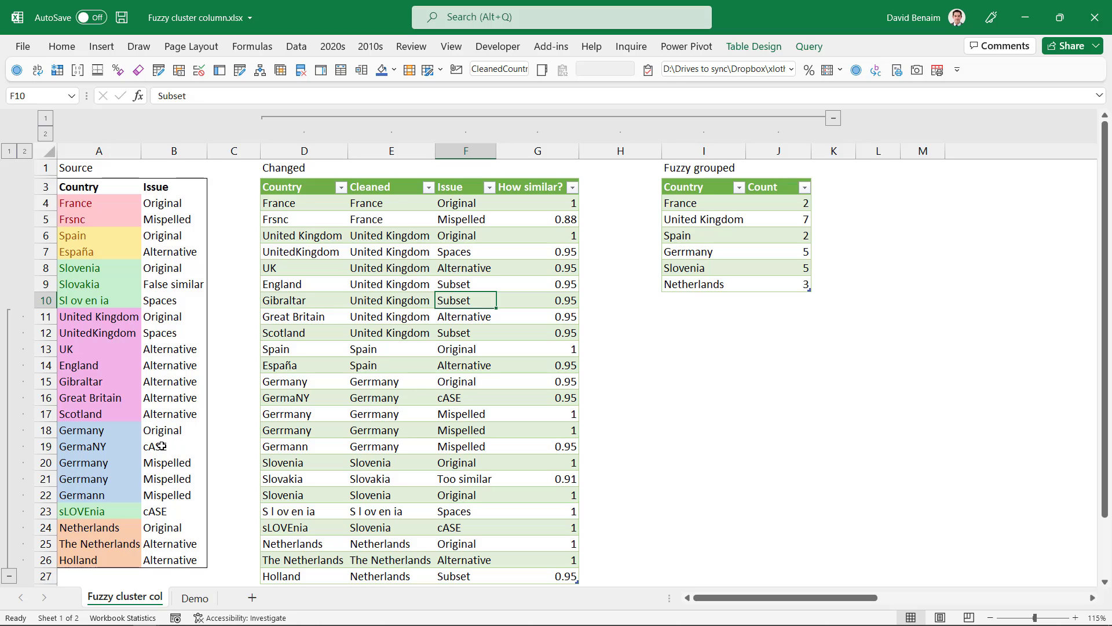
drag(115, 334, 165, 335)
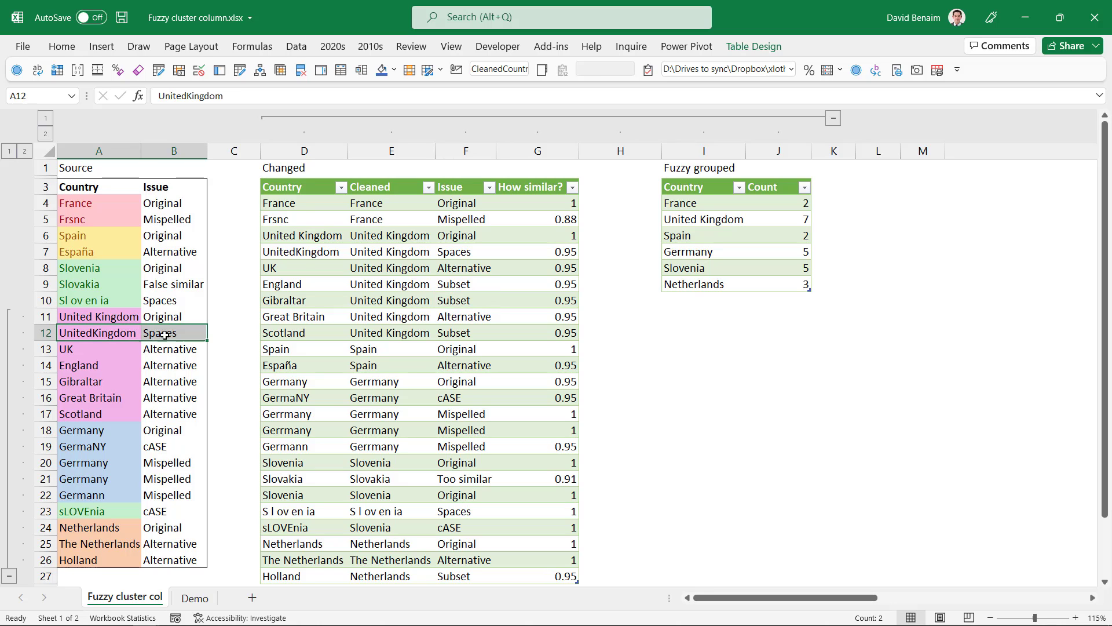
click(165, 368)
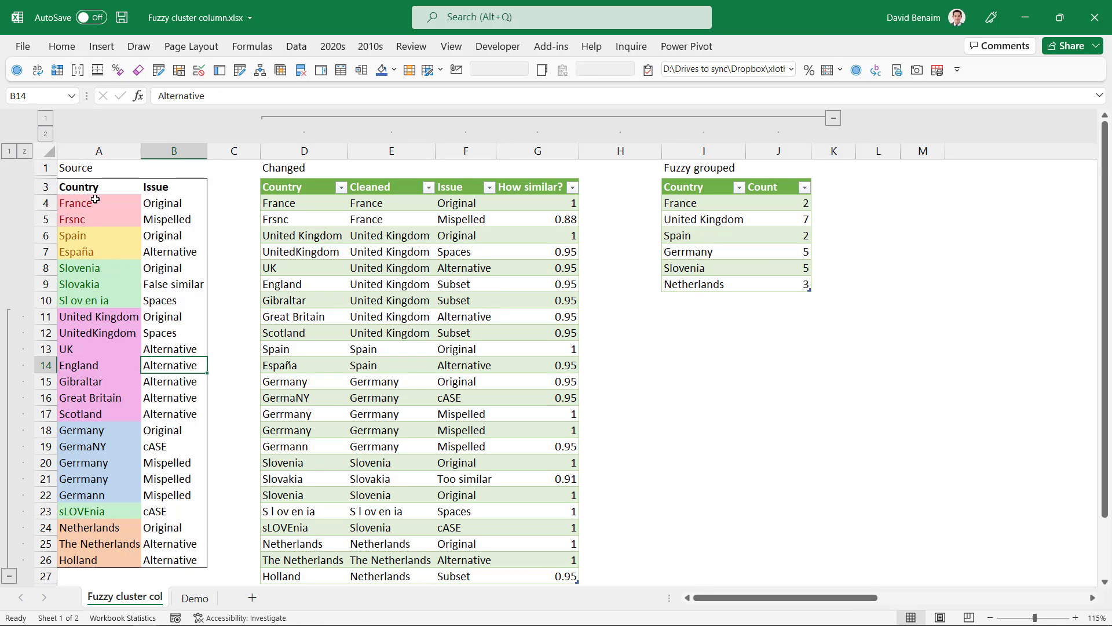
drag(96, 187, 167, 557)
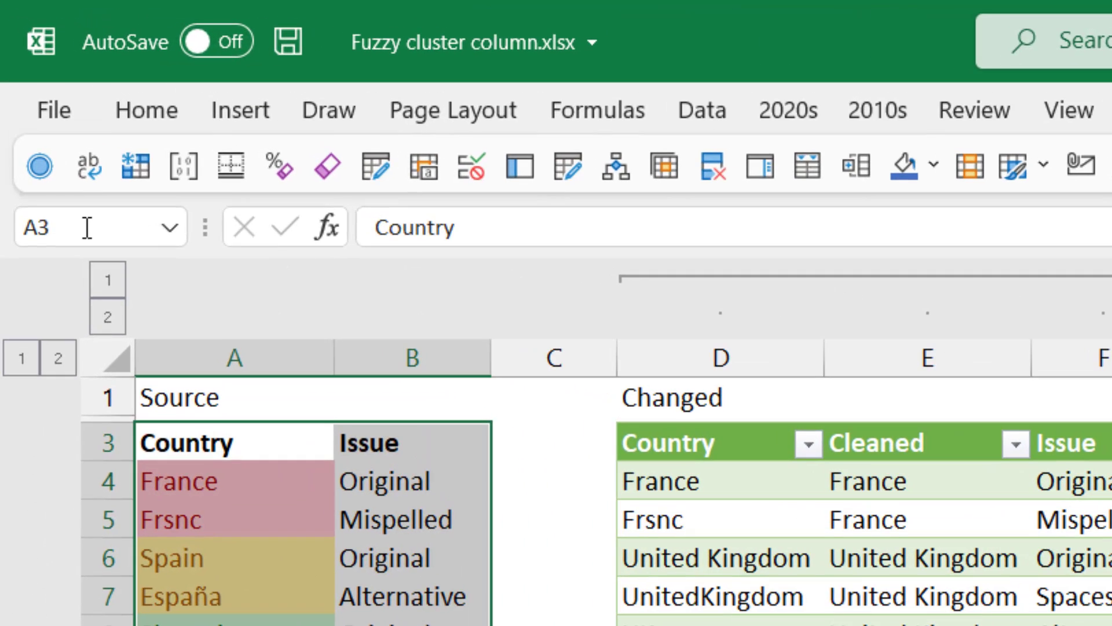
Name the selected range ToCorrect and load it into Power Query via From Table/Range.
click(87, 227)
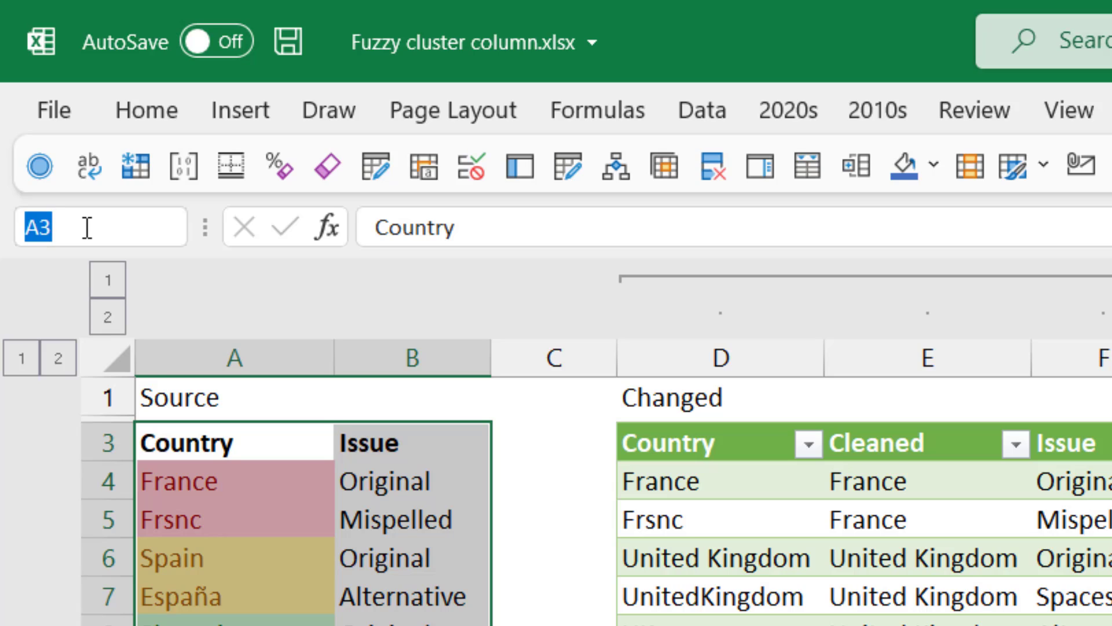
text(ToCorrect)
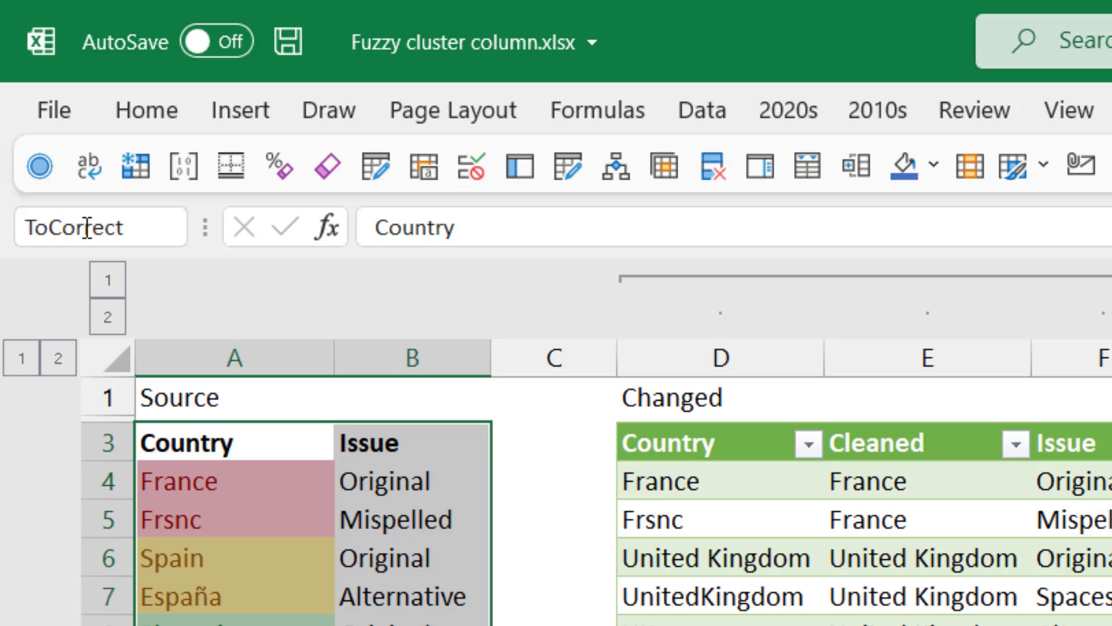
key(Return)
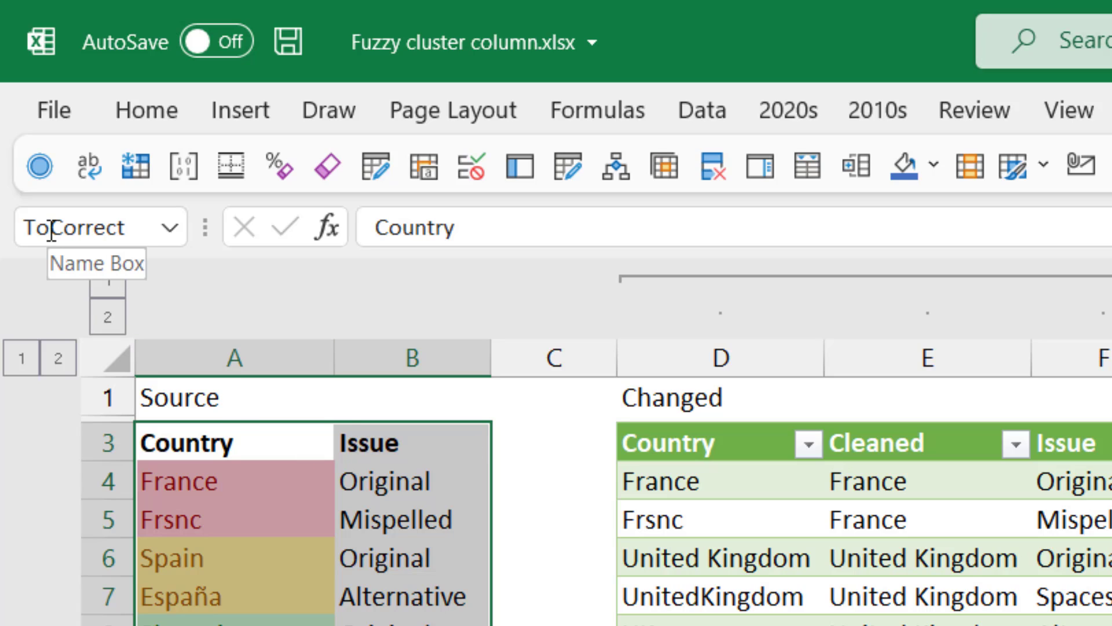
click(712, 108)
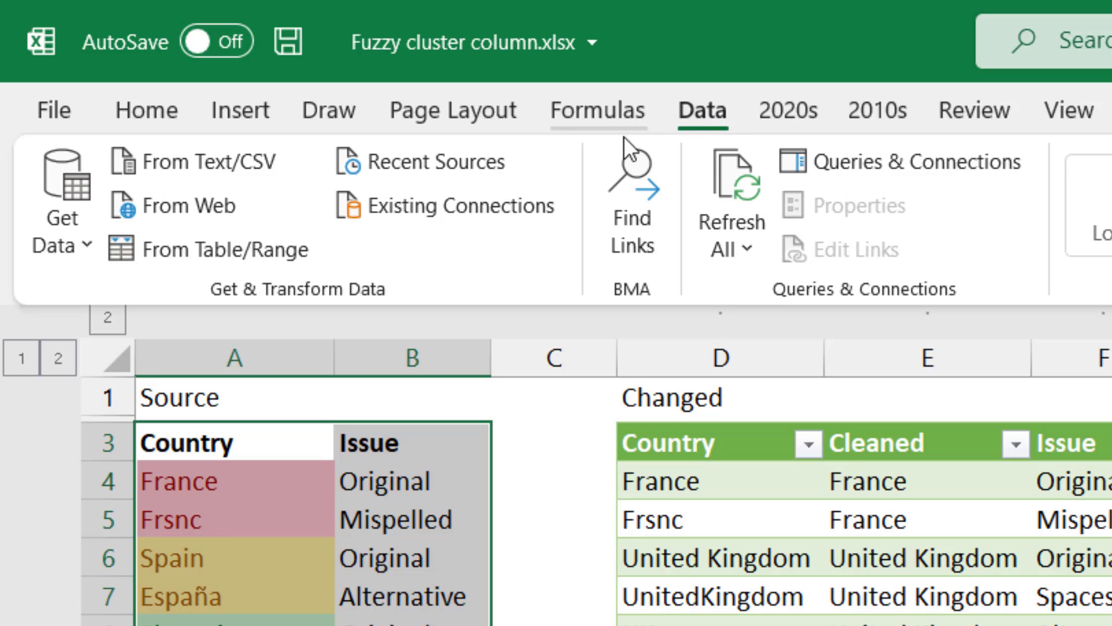
click(284, 250)
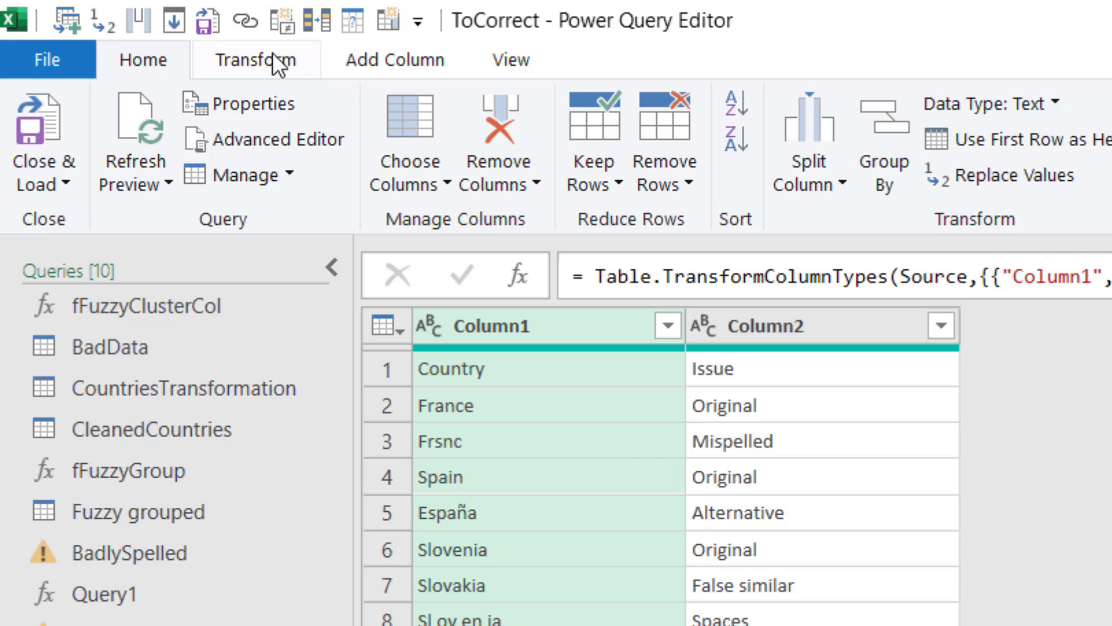
Promote the first row to headers, giving the ToCorrect query Country and Issue columns.
click(399, 373)
click(473, 329)
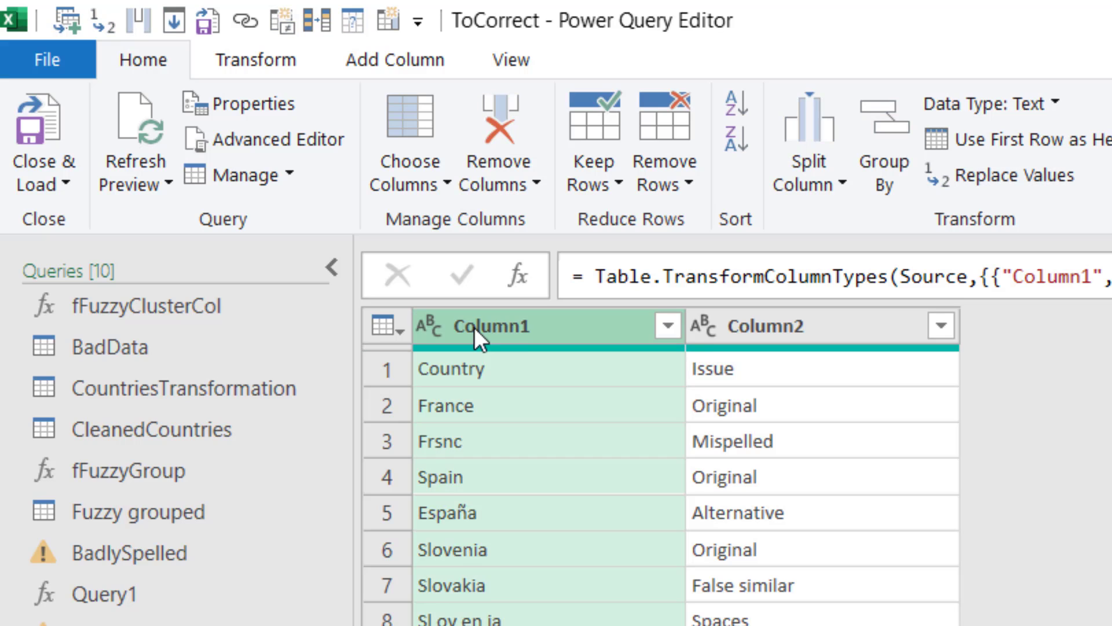
ctrl+click(724, 324)
click(557, 324)
click(395, 371)
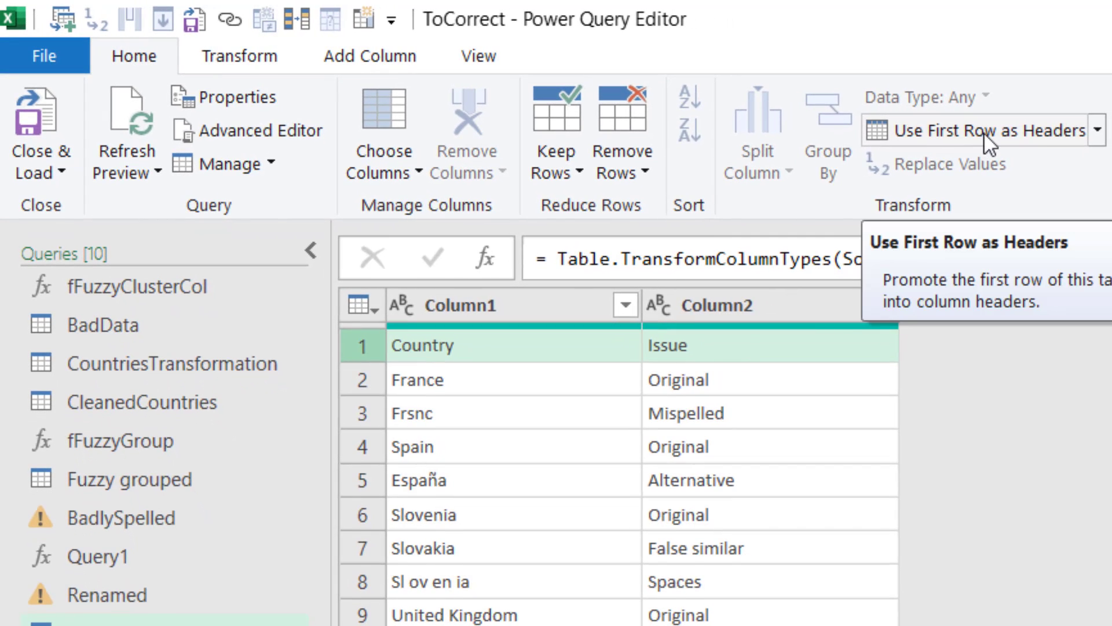
click(985, 135)
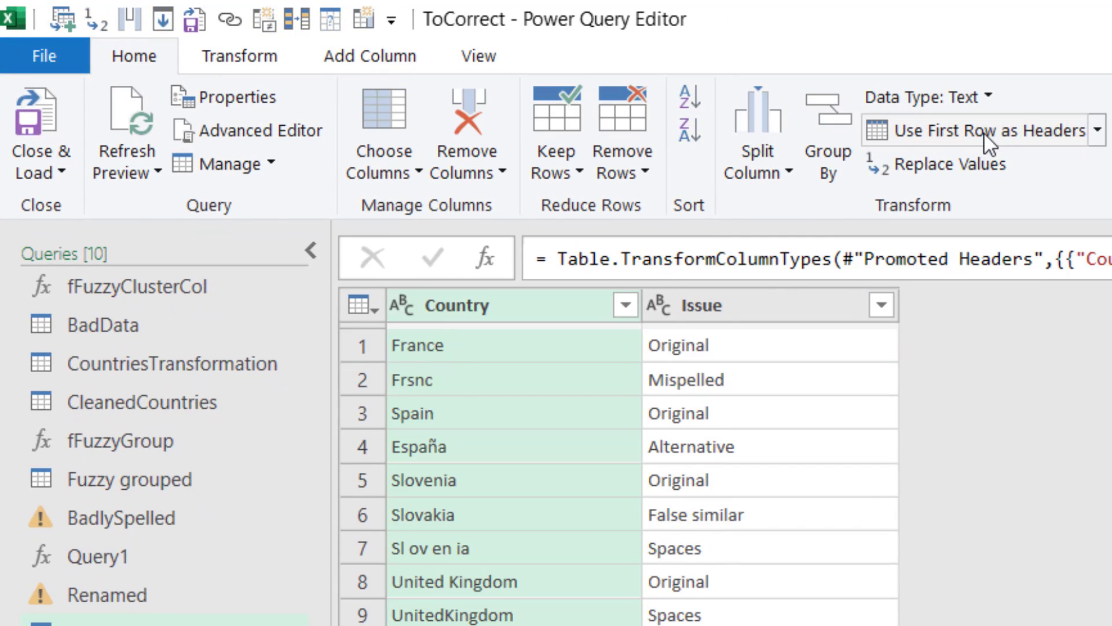
Check the new Issue and Country columns and glance at the View options.
click(747, 305)
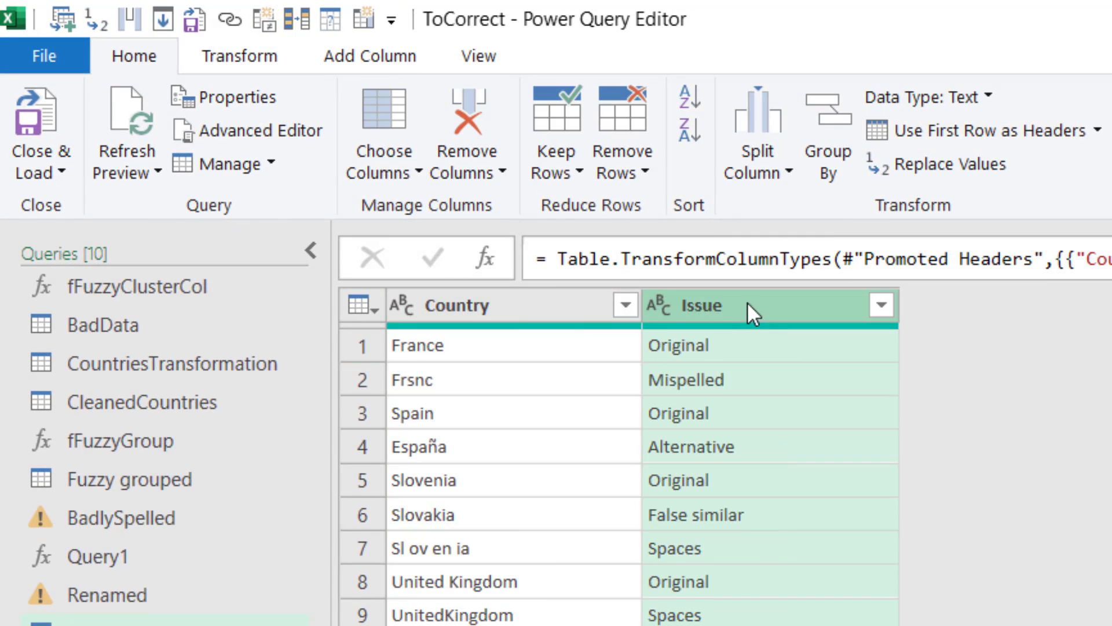
click(504, 305)
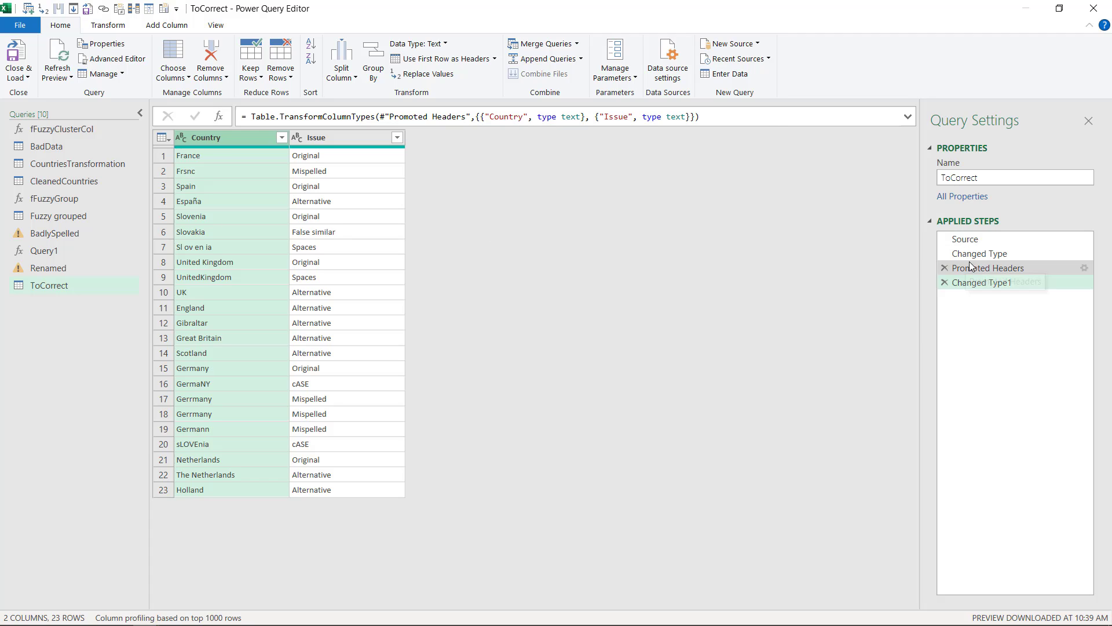
click(213, 27)
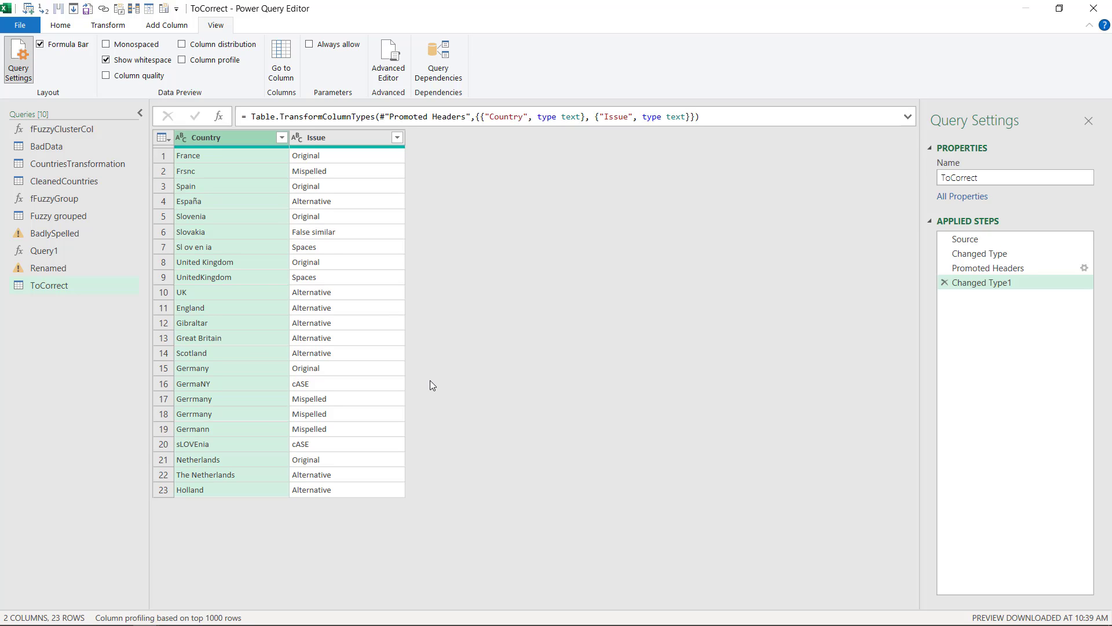
click(64, 30)
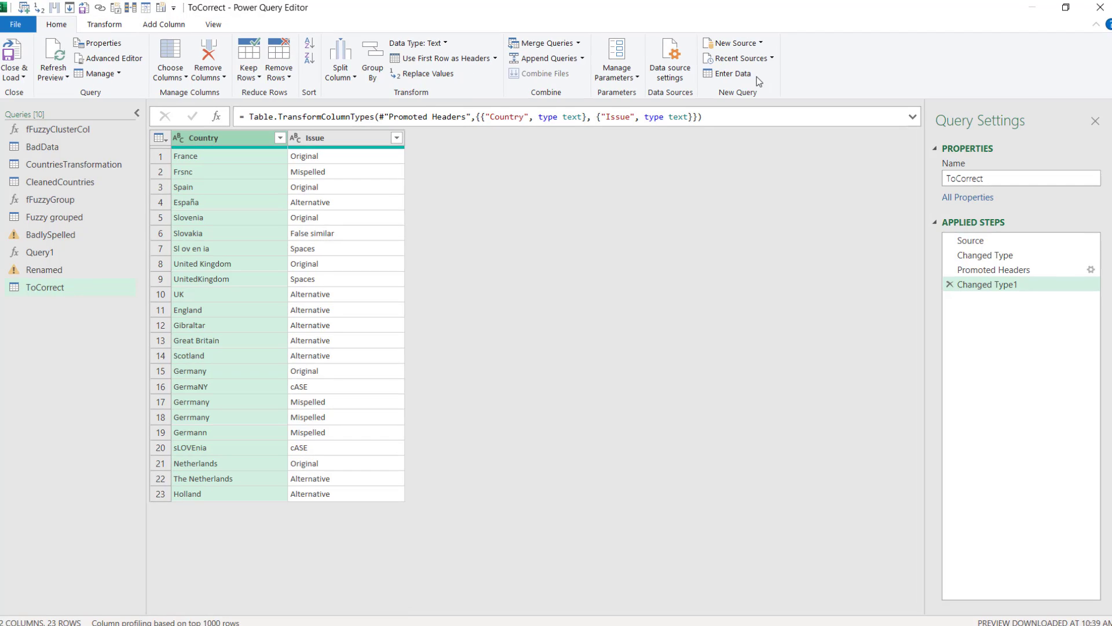
Create a new blank query from Other Sources.
click(742, 44)
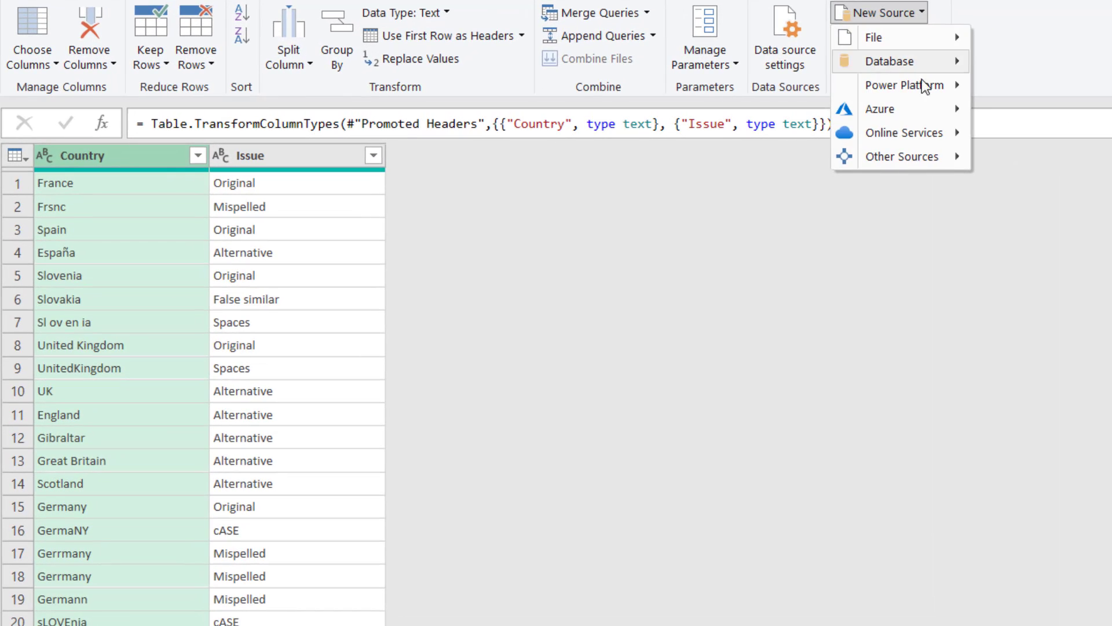
mouse_move(924, 154)
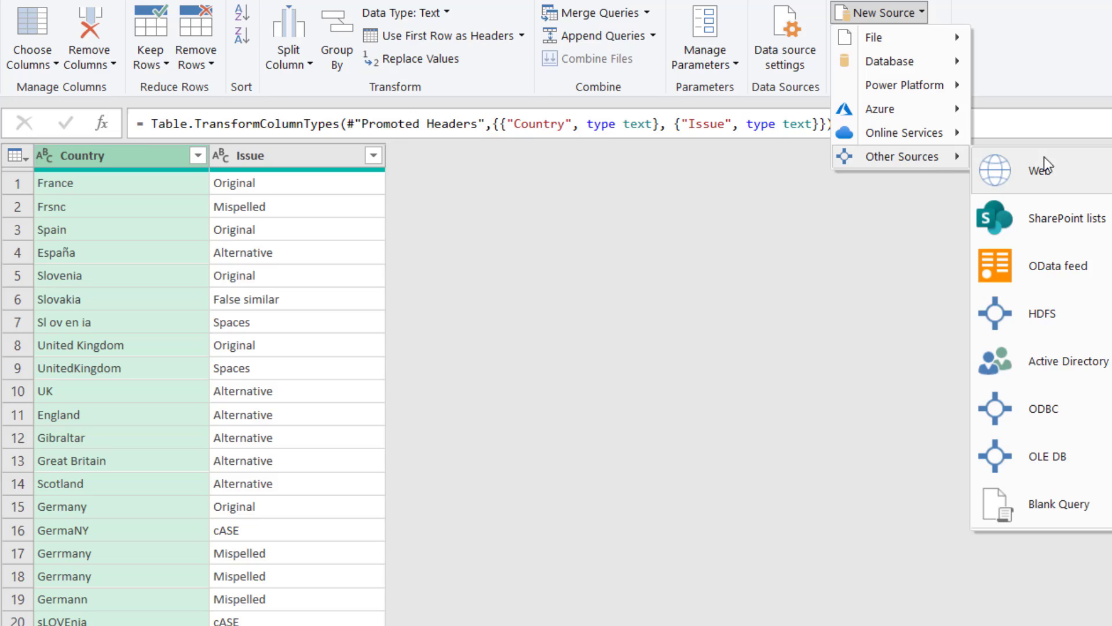
click(1067, 514)
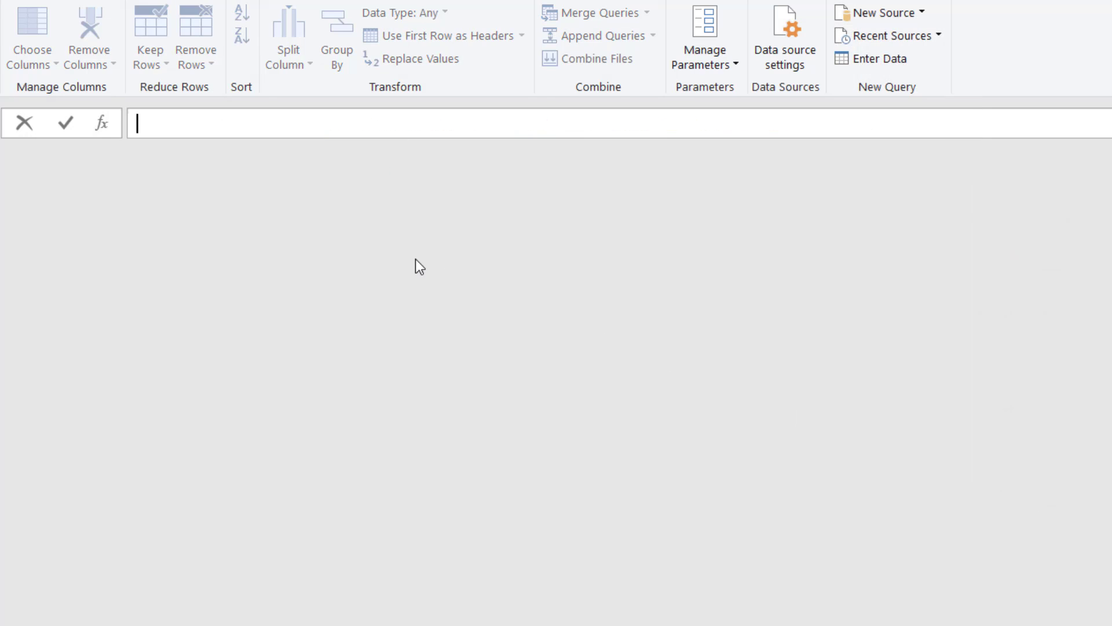
Enter =Table.AddFuzzyClusterColumn as the formula, removing the duplicated 'Table' prefix.
text(=Table.)
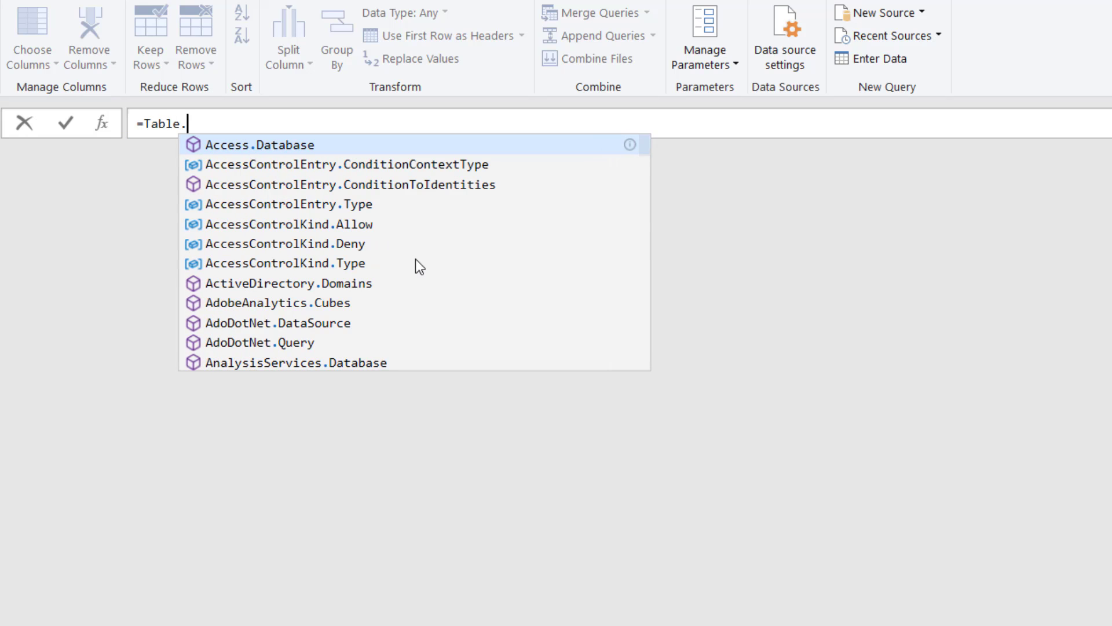
text(Addf)
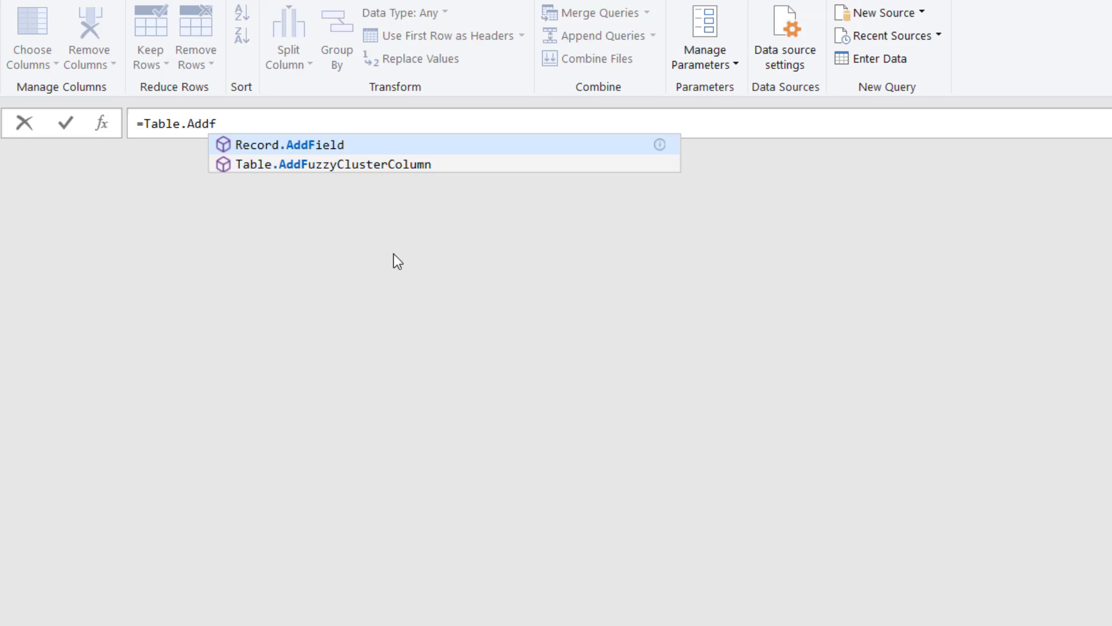
click(391, 165)
key(Return)
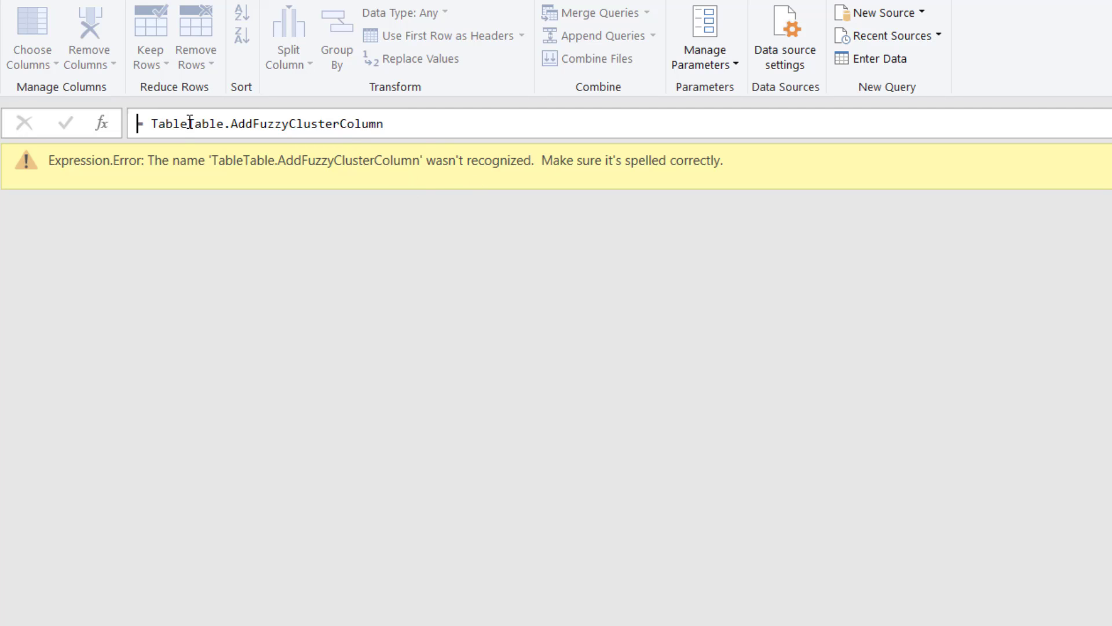
drag(189, 123, 150, 122)
key(BackSpace)
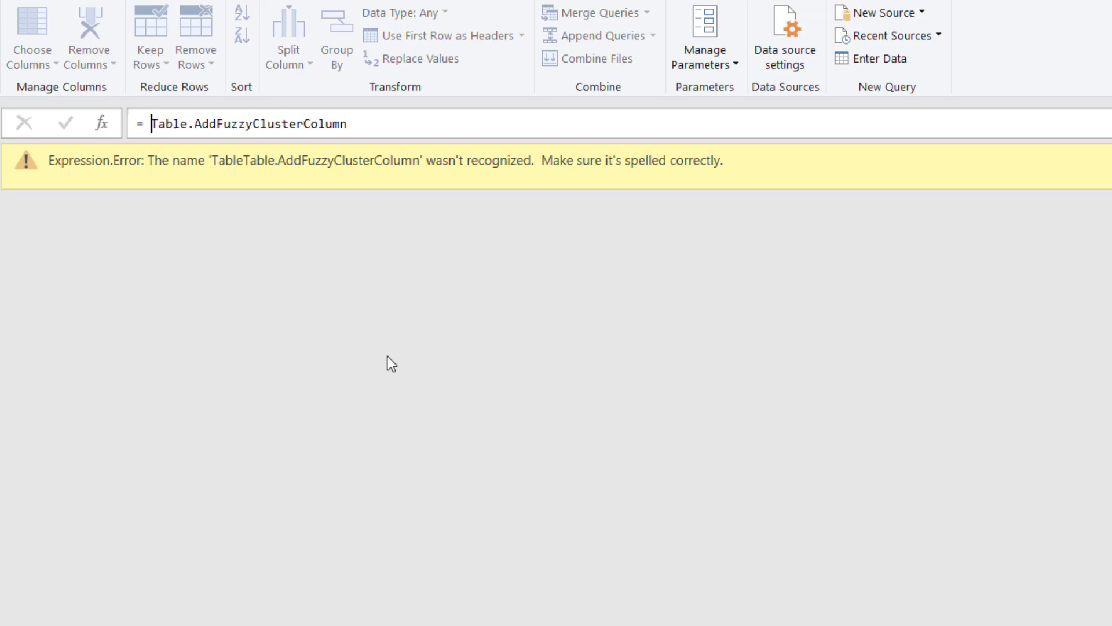
key(Return)
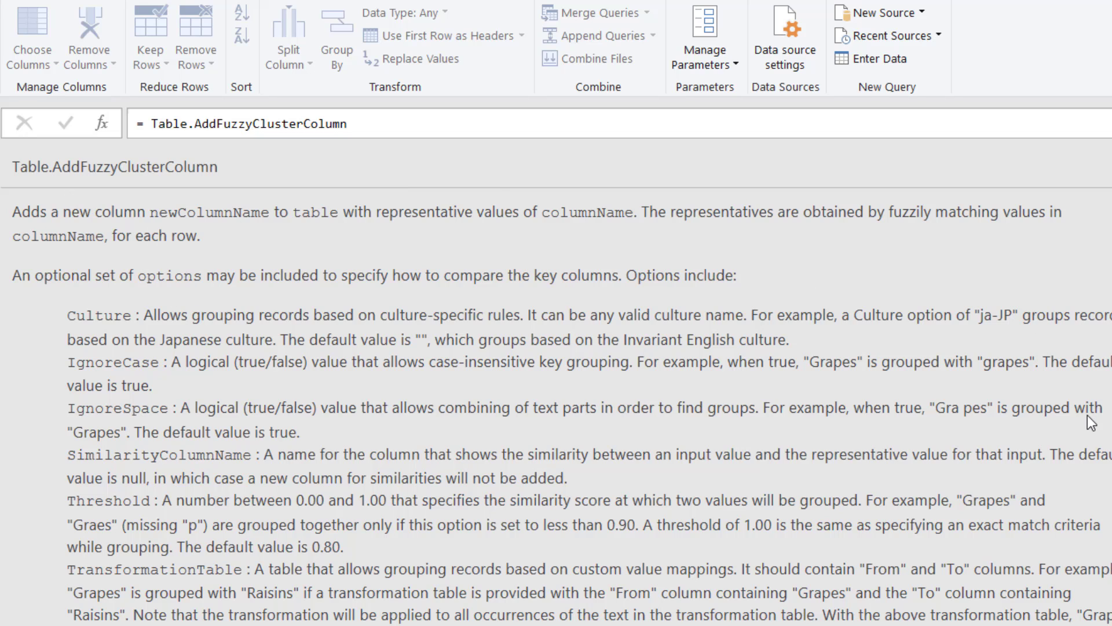
Set the function's table parameter to ToCorrect and columnName to Country.
scroll(1087, 415, down, 5)
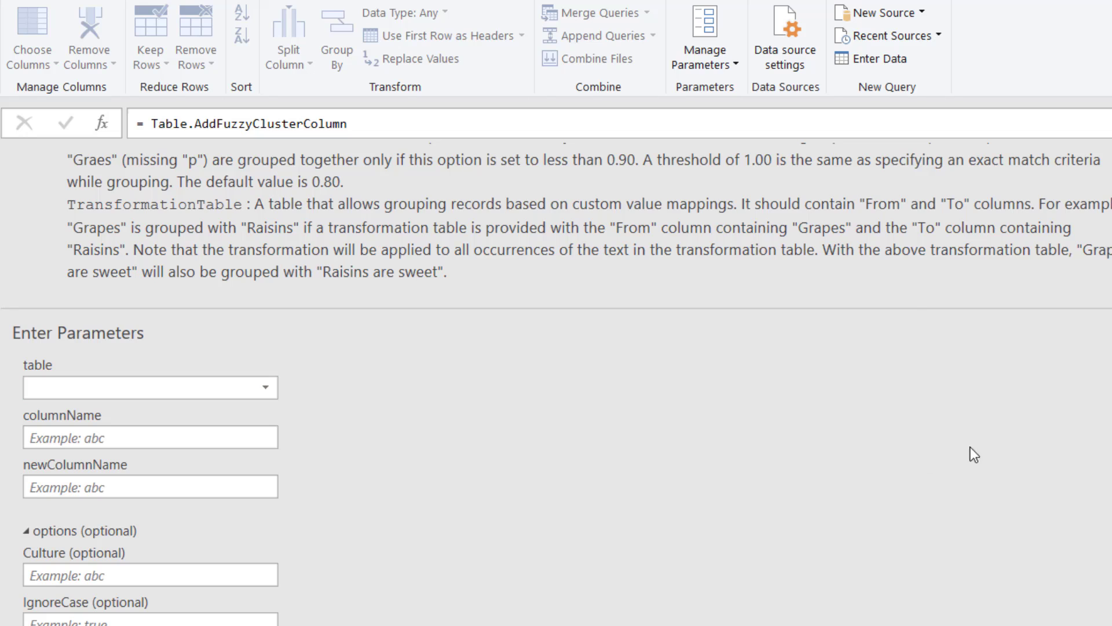
scroll(556, 384, down, 3)
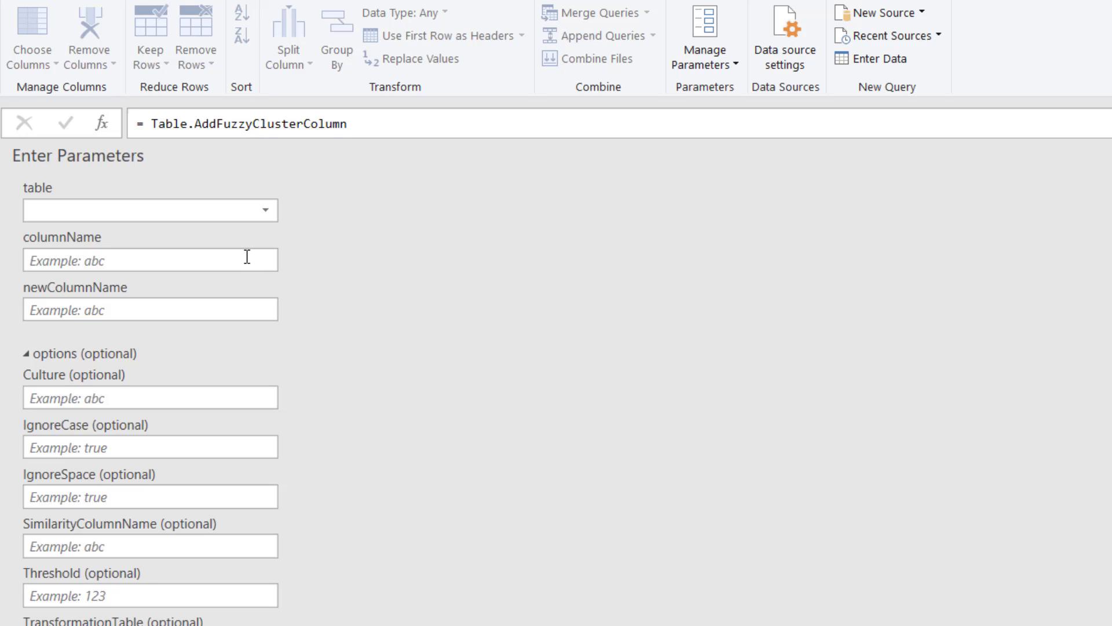
click(270, 211)
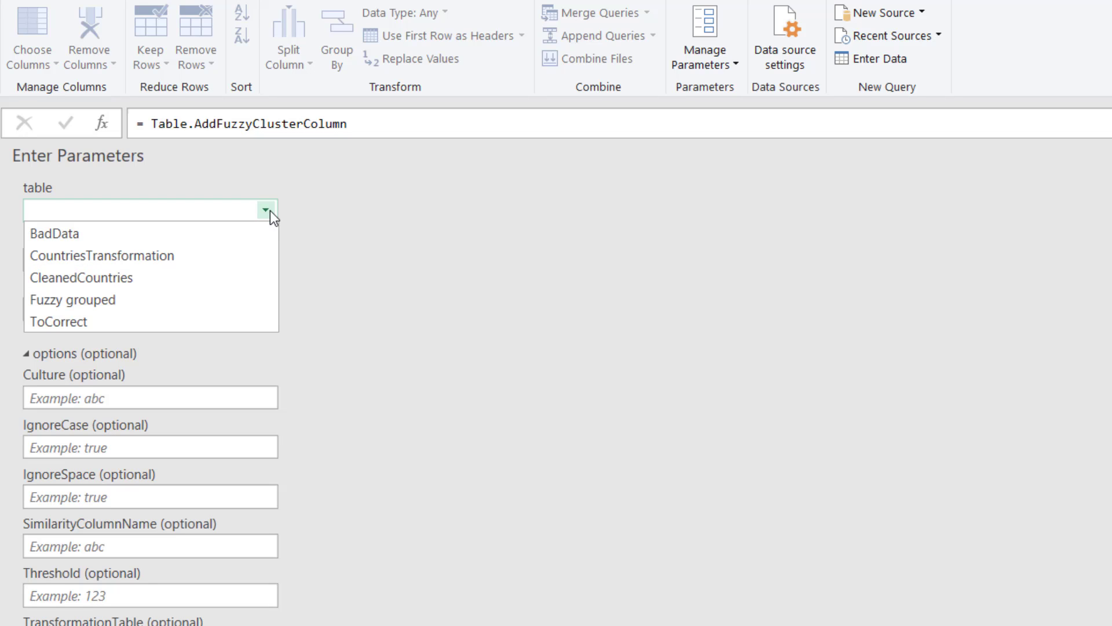
click(150, 320)
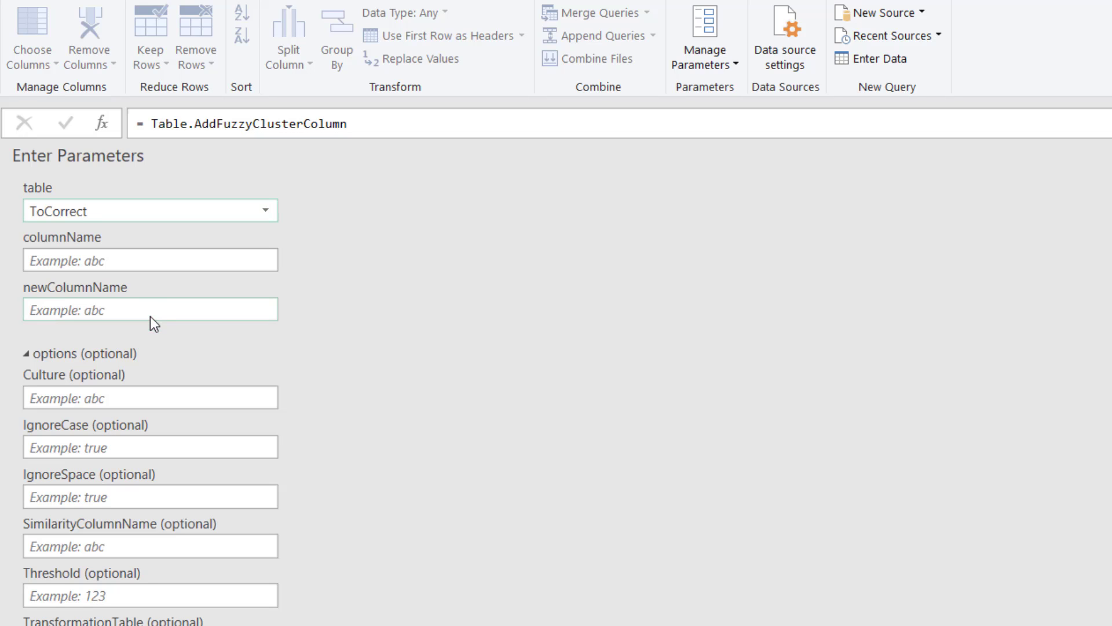
click(102, 256)
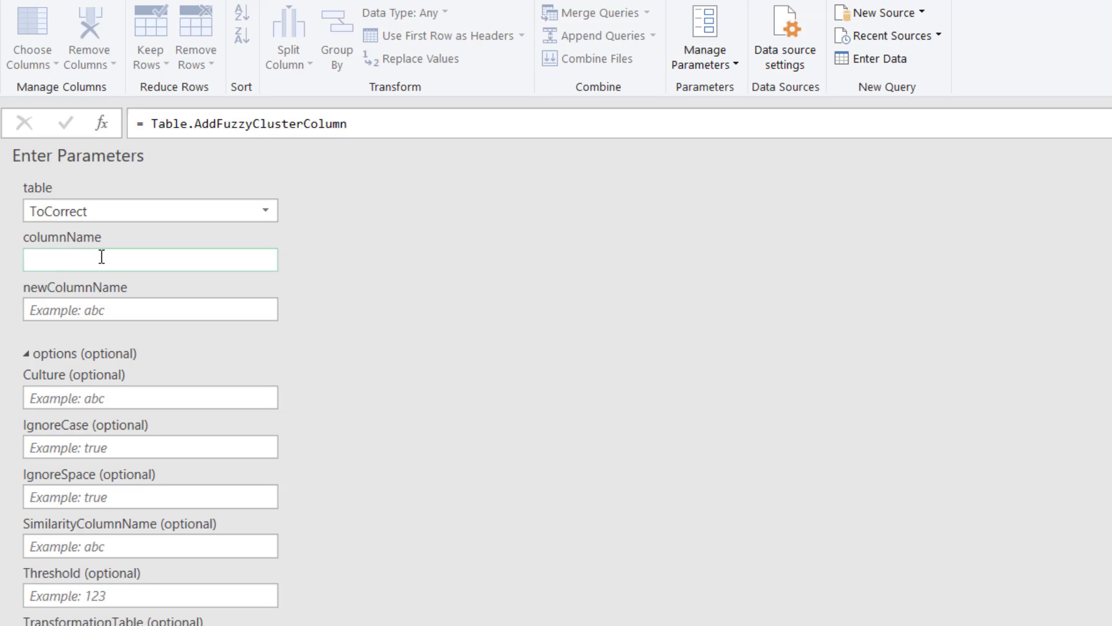
text(Country)
Name the new column Fixed name and the similarity column How similar?
click(104, 305)
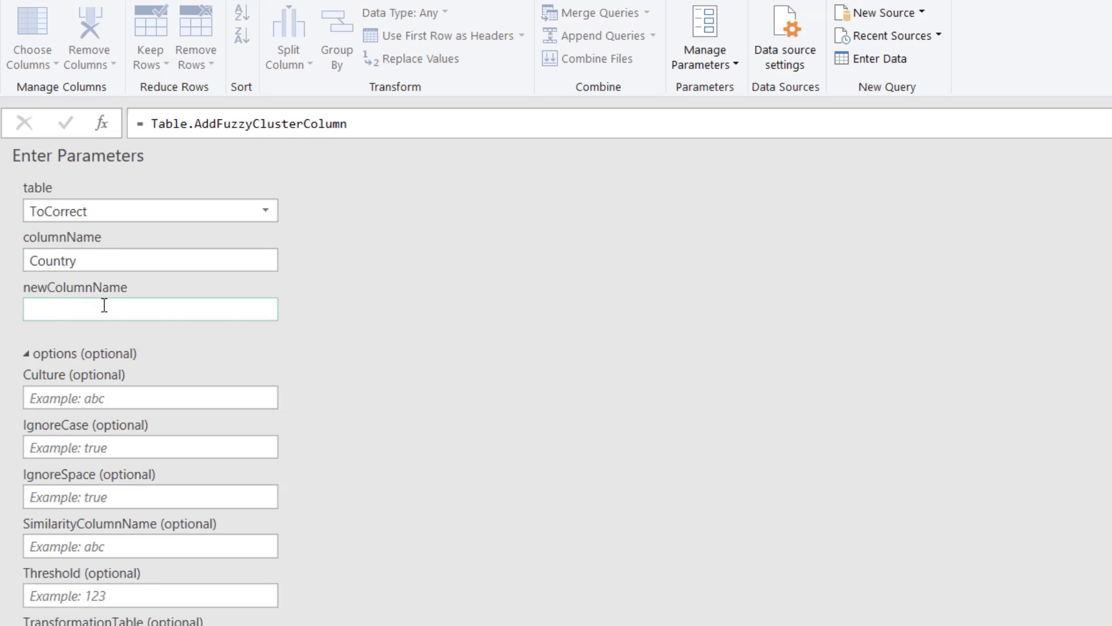
text(Fixed name)
click(335, 326)
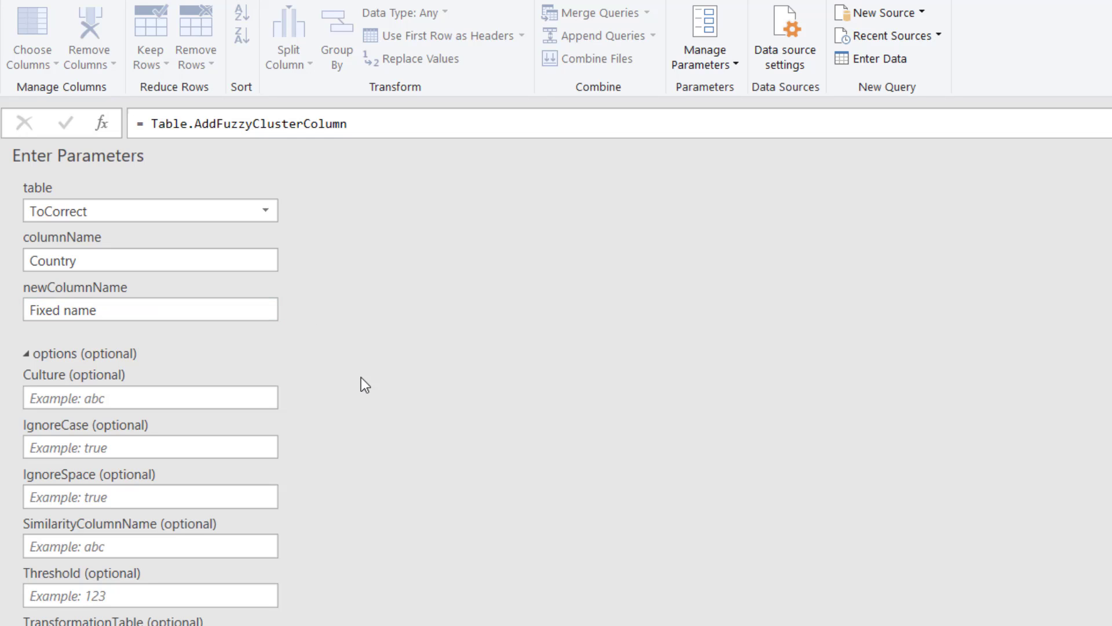
click(153, 397)
click(108, 594)
click(82, 546)
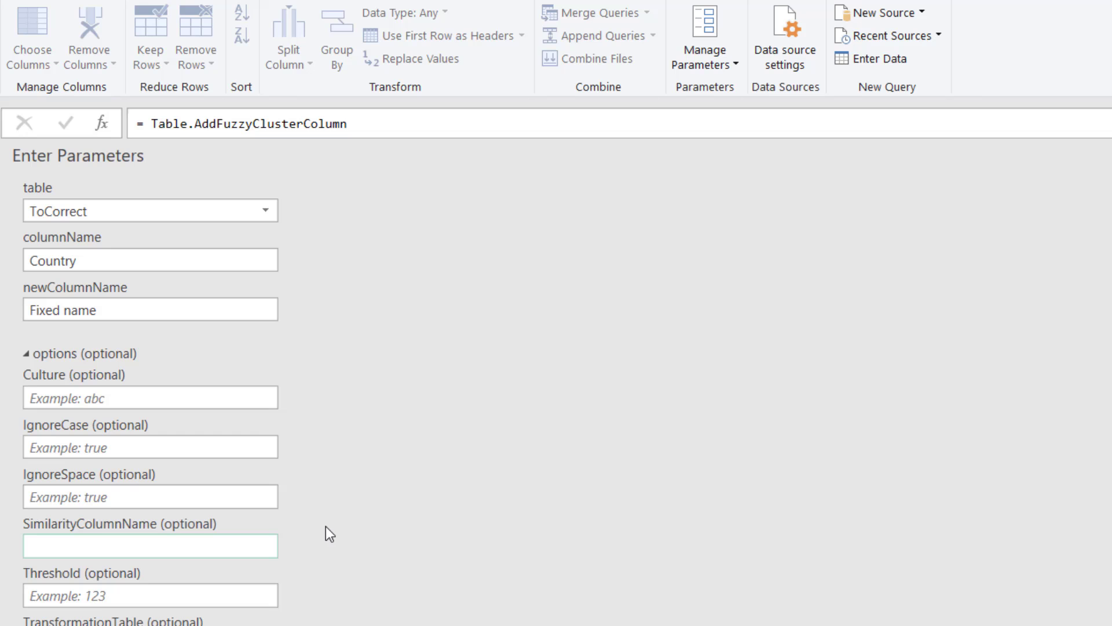
text(How similar?)
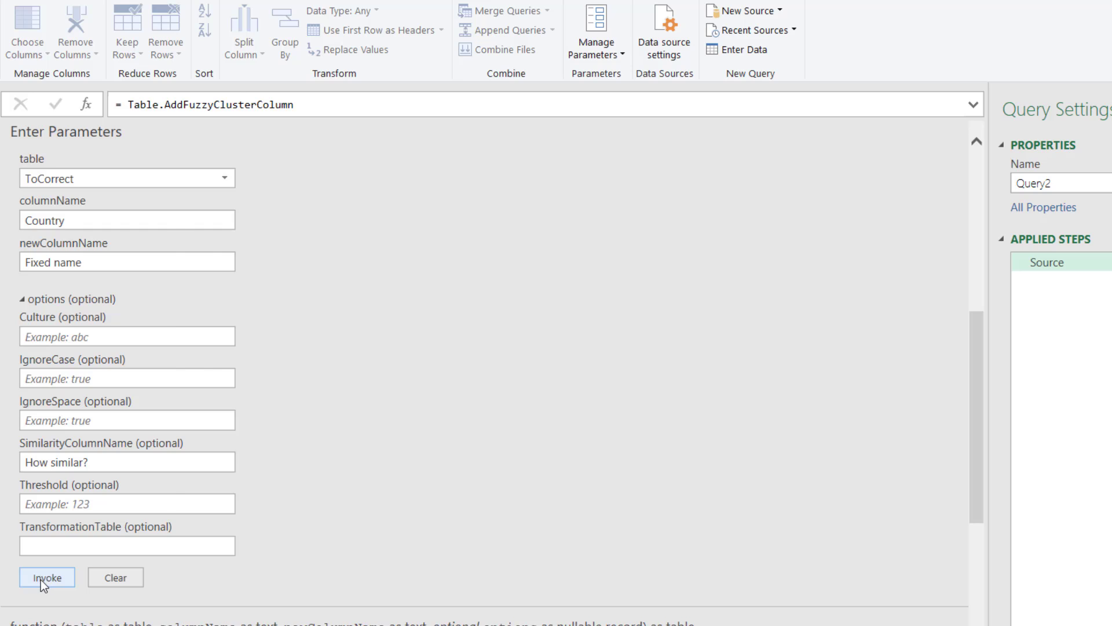
click(40, 579)
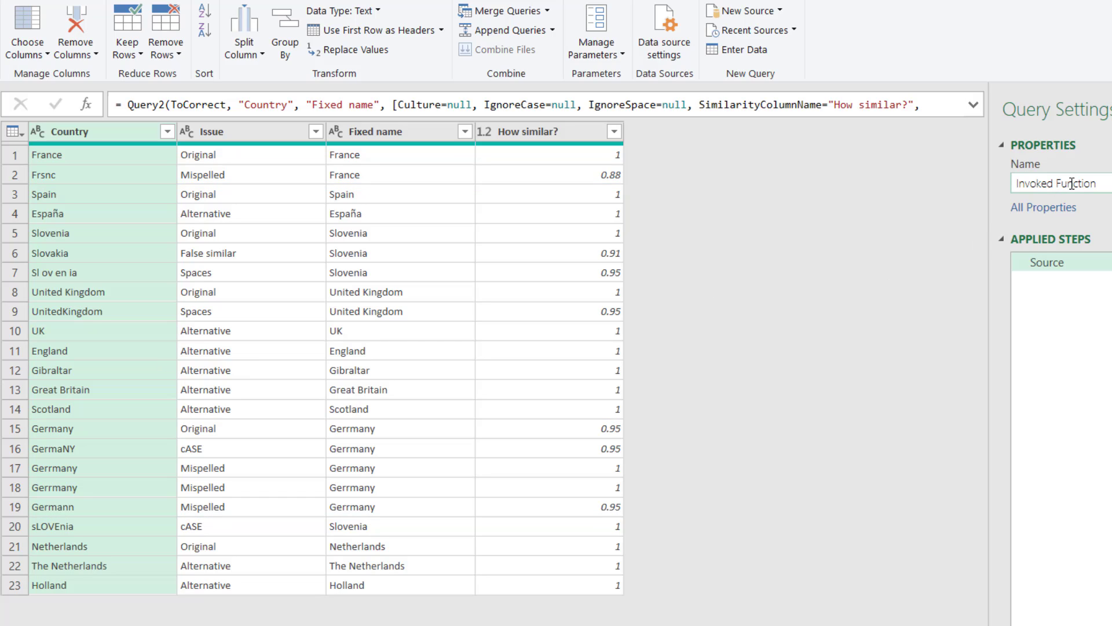
Rename the fuzzy-matched query to Cleaned.
click(1055, 183)
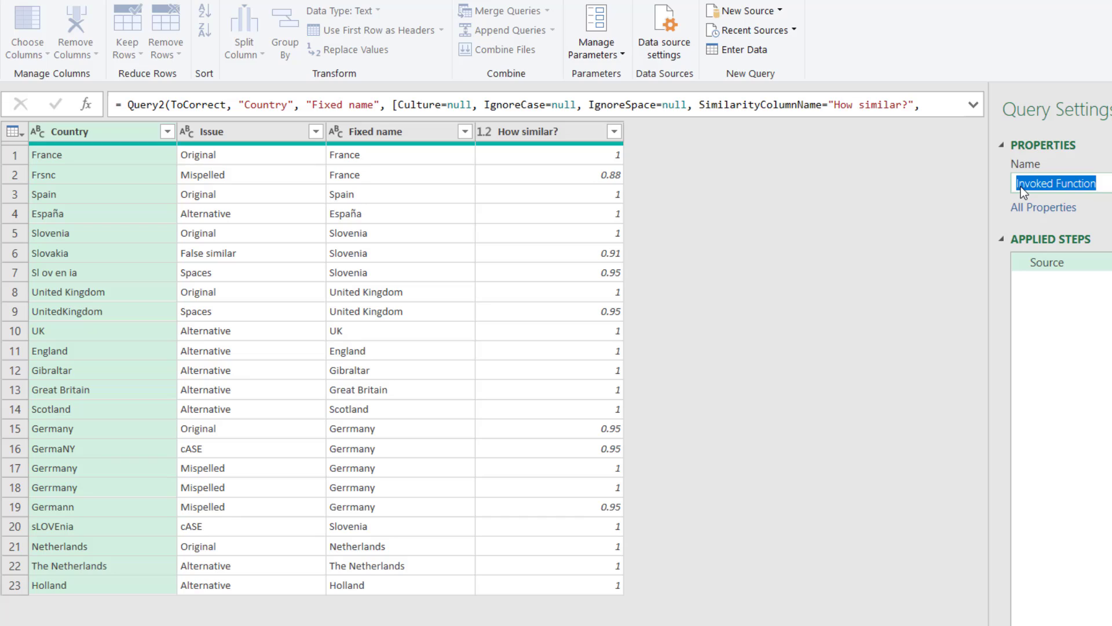
text(Cleaned)
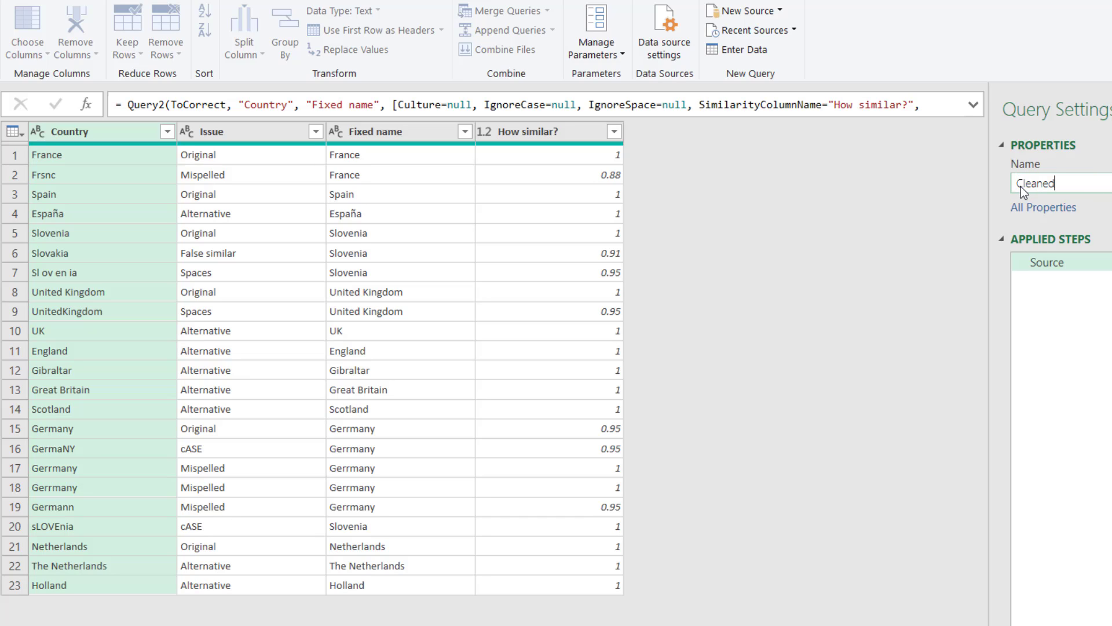
key(Return)
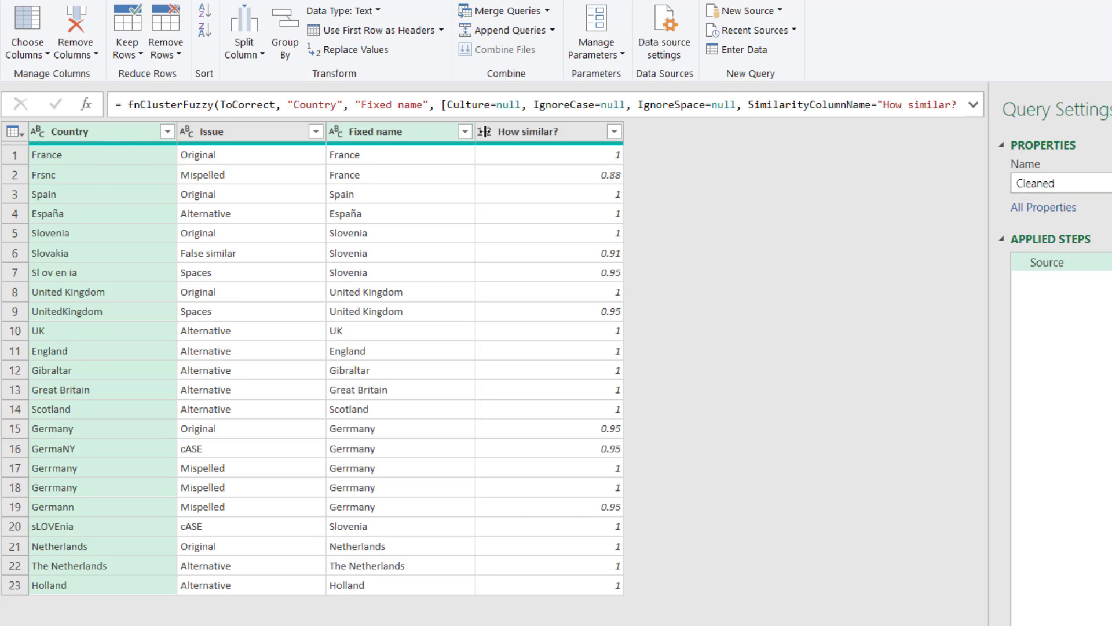
Check How similar? scores: 0.88 Frsnc, 0.91 Slovakia, 0.95 UnitedKingdom, plus Germany's correction.
click(503, 131)
click(593, 174)
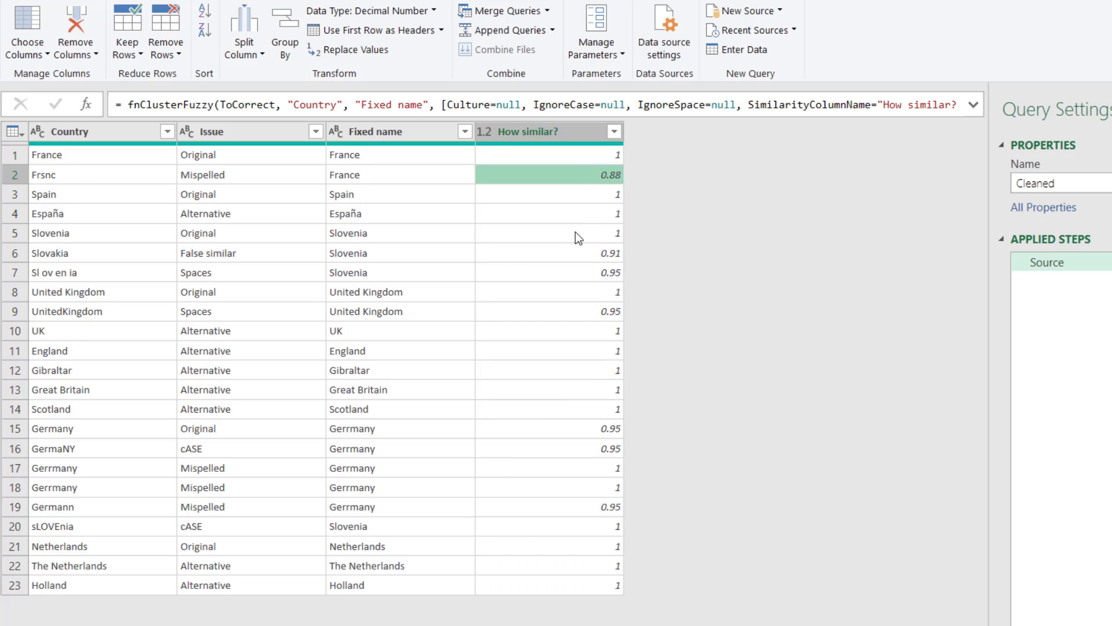
click(583, 260)
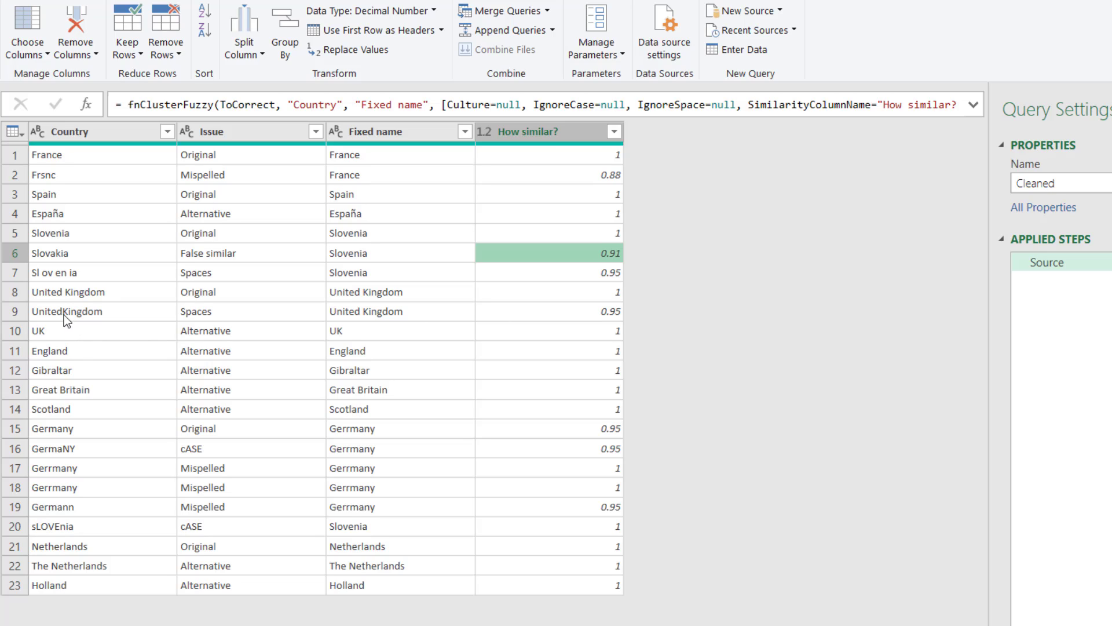
click(617, 317)
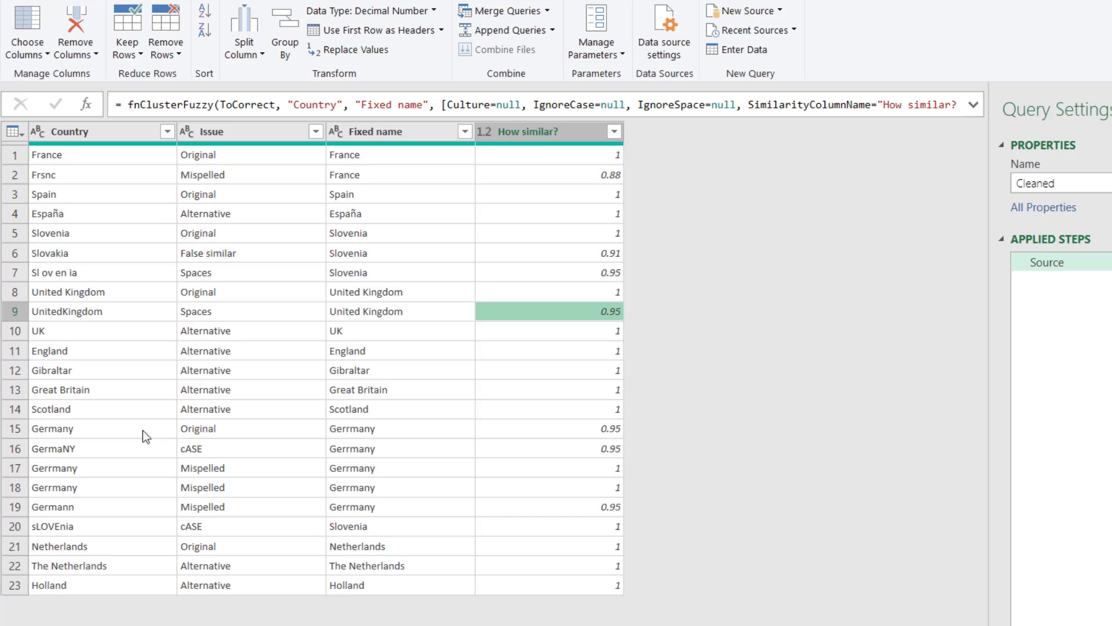
click(364, 434)
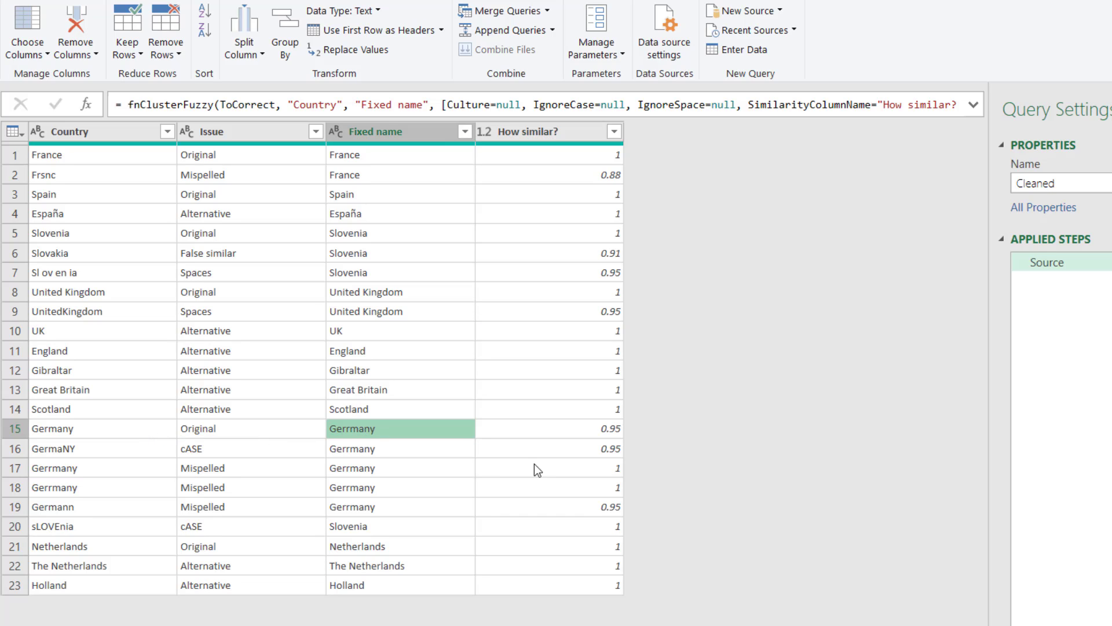
key(Down)
key(Down)
key(Down)
key(Down)
key(Down)
key(Down)
key(Down)
key(Down)
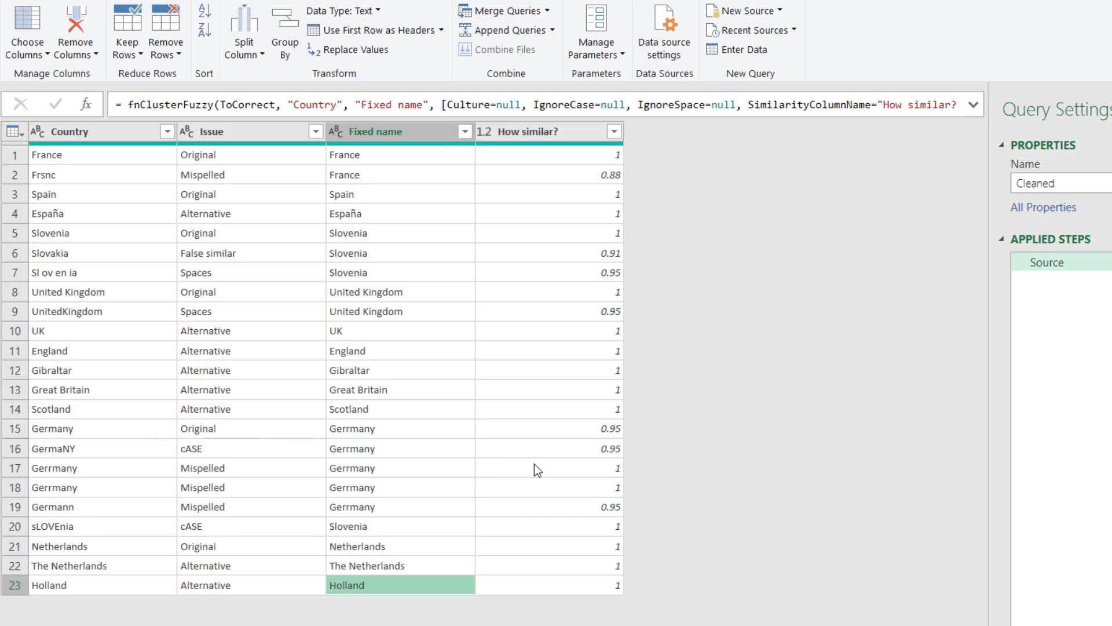
key(Up)
key(Up)
key(Up)
key(Up)
key(Up)
key(Up)
key(Up)
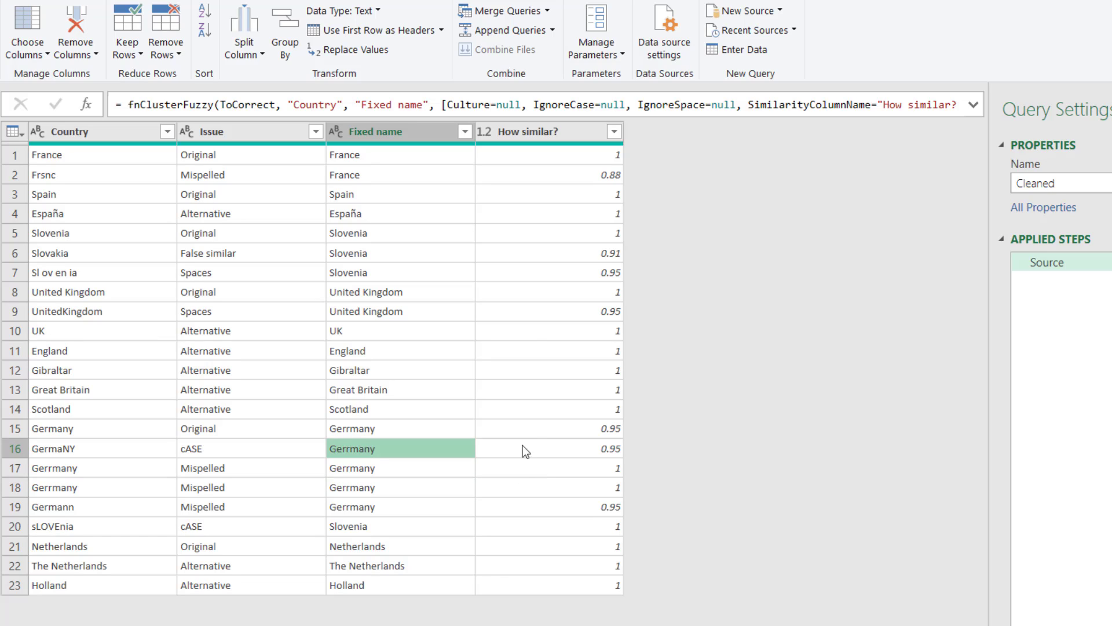
Review the France correction for Frsnc and the The Netherlands and Holland rows.
click(376, 161)
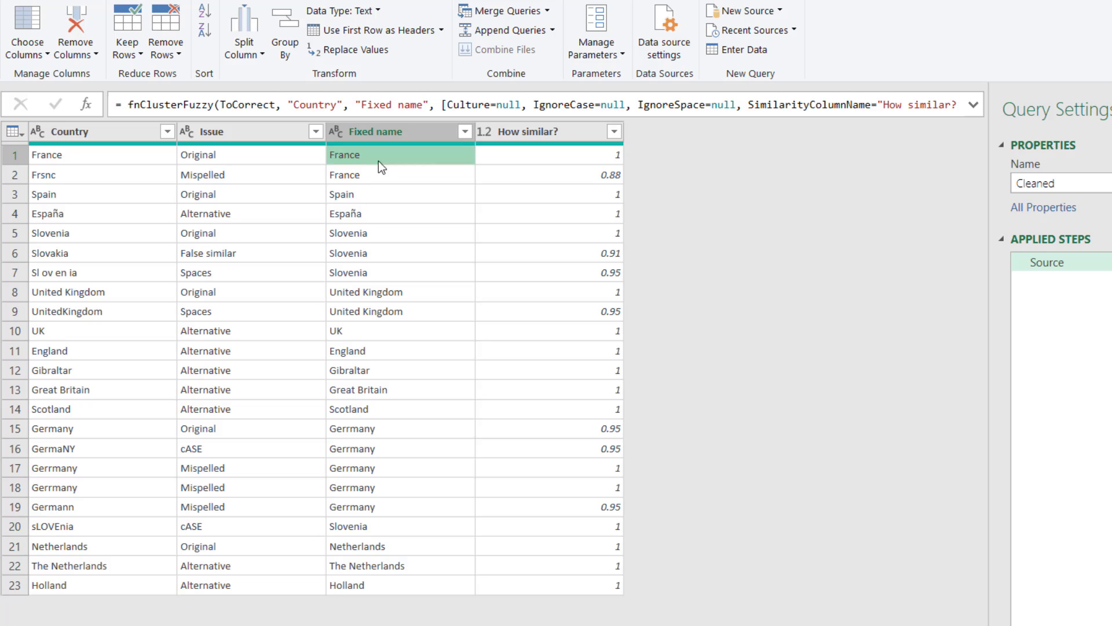
click(382, 169)
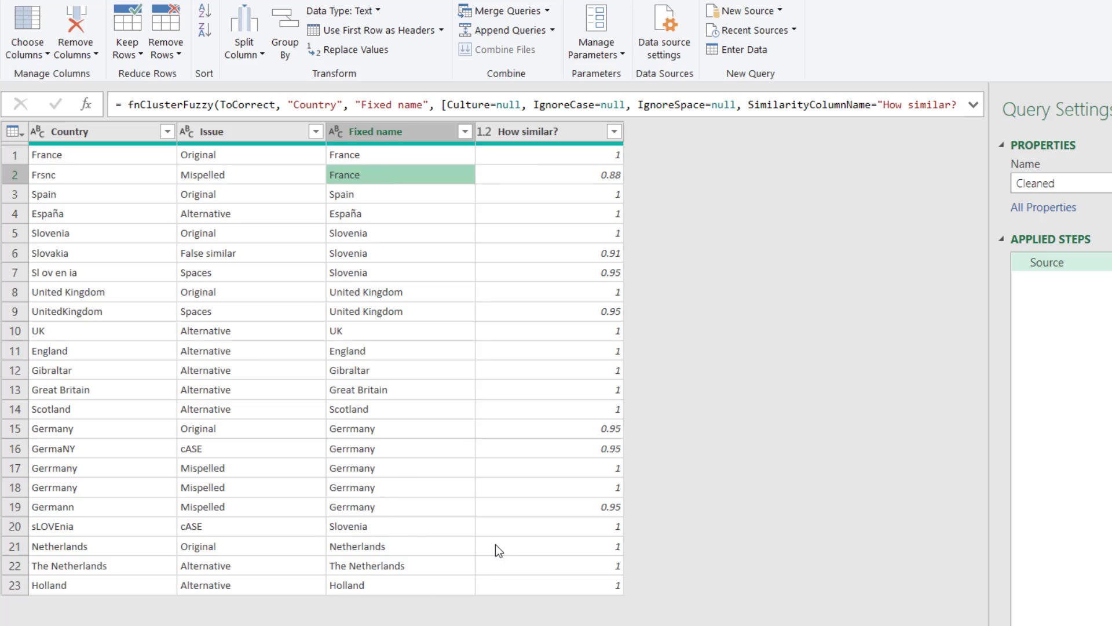
click(527, 132)
click(14, 567)
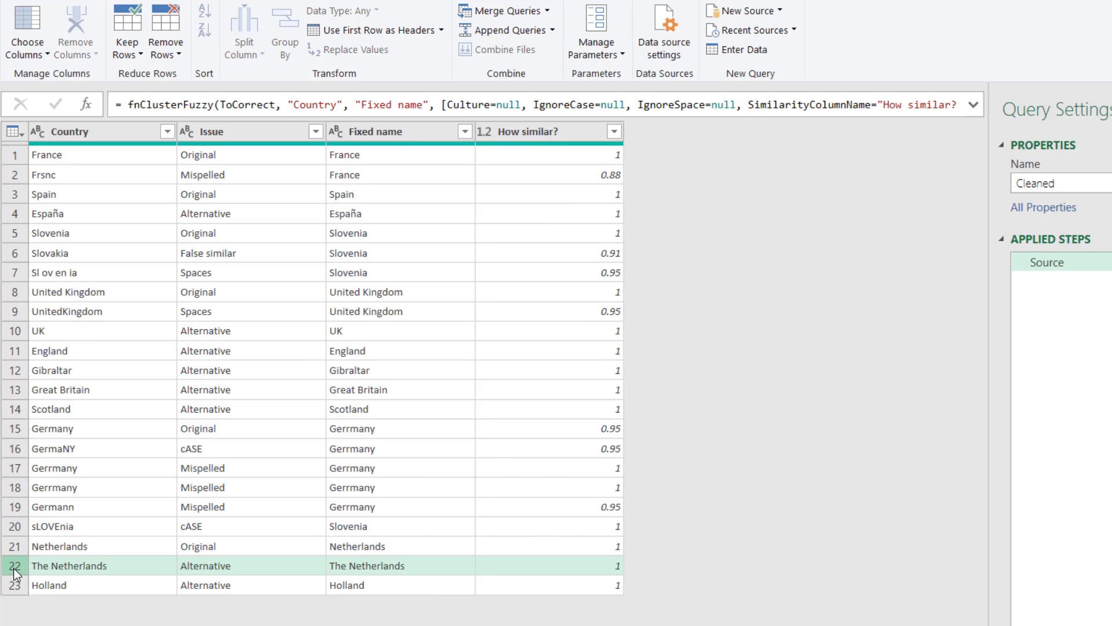
click(14, 587)
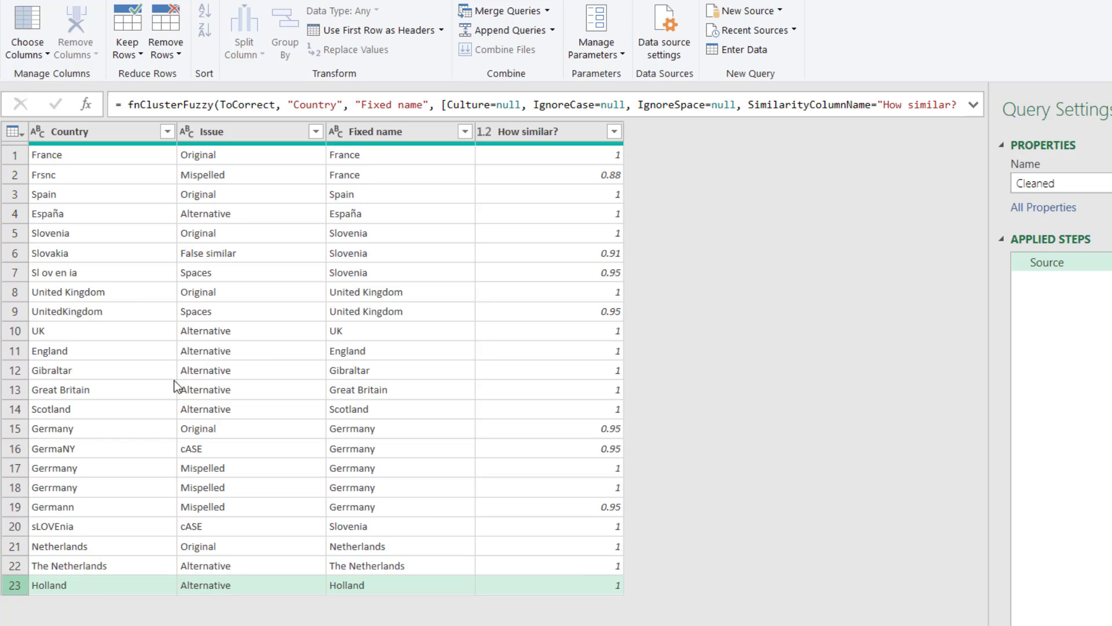
click(25, 350)
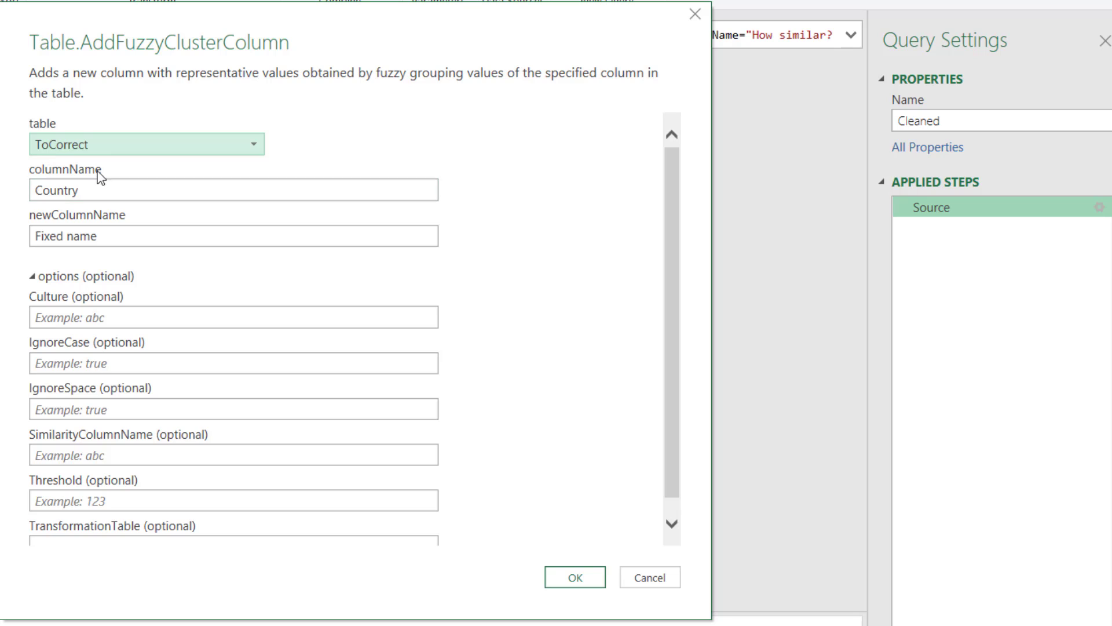
Enter How similar? as the SimilarityColumnName and 0.3 as the Threshold.
scroll(139, 359, down, 1)
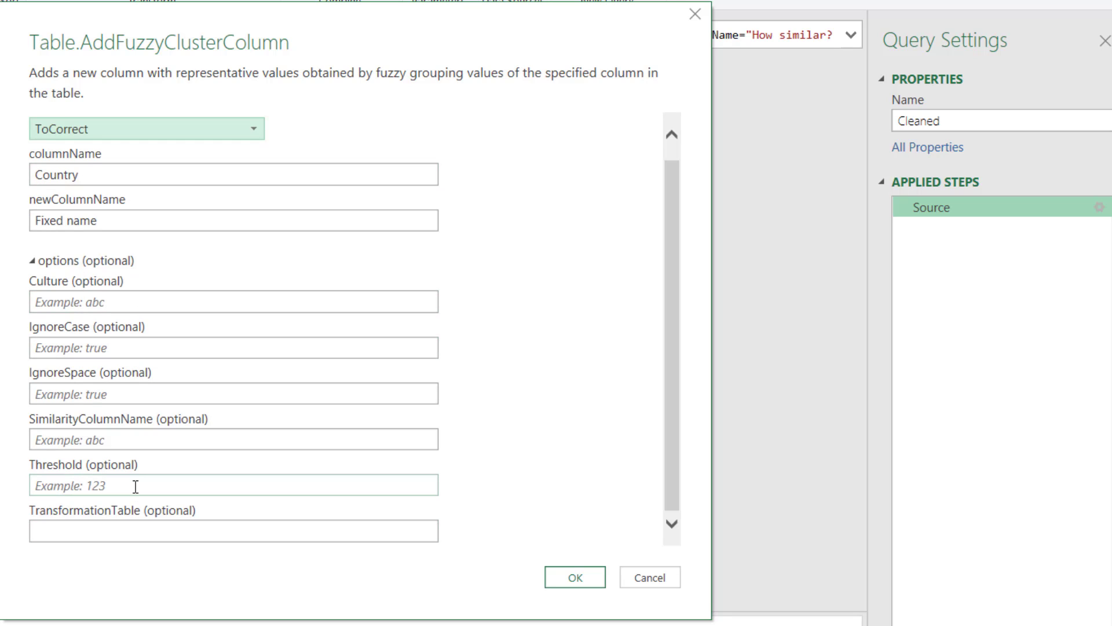
click(134, 439)
text(How similar?)
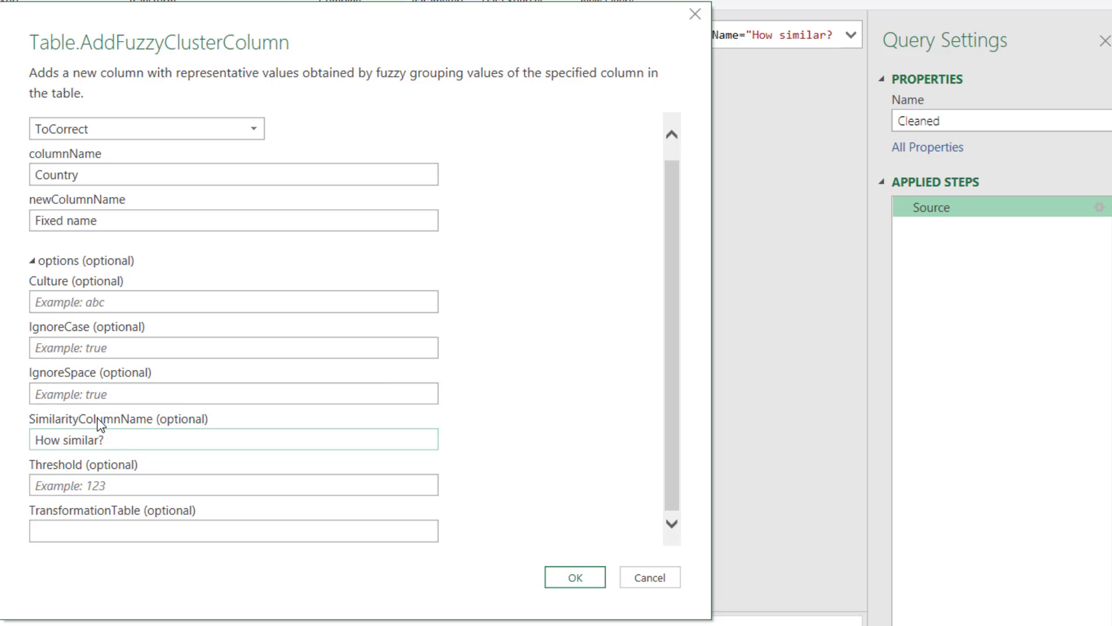
click(131, 485)
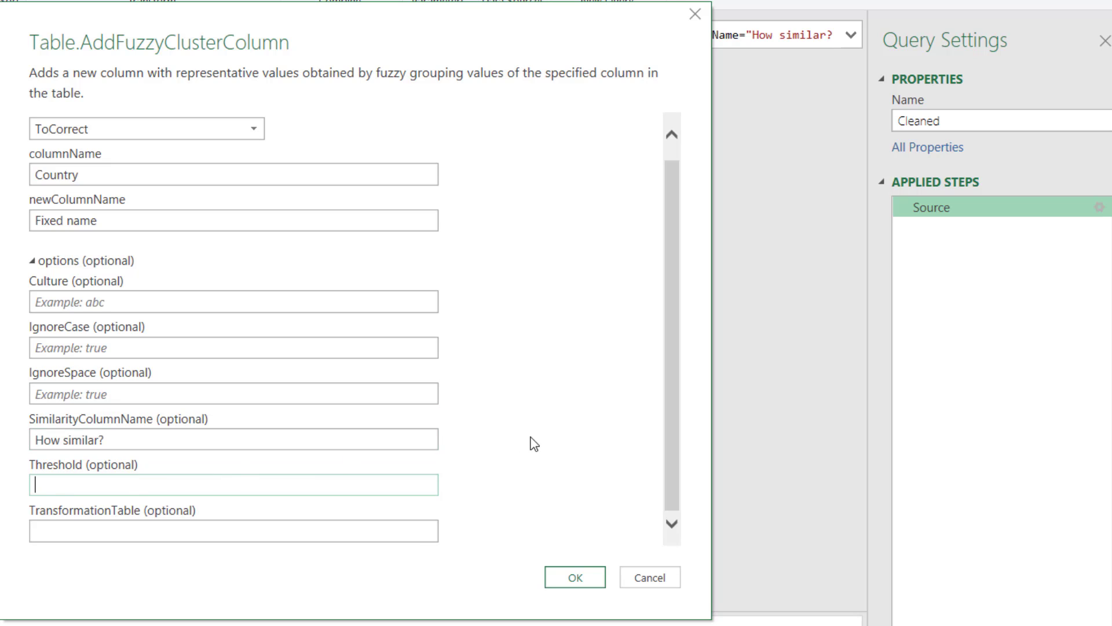
text(0.3)
click(90, 473)
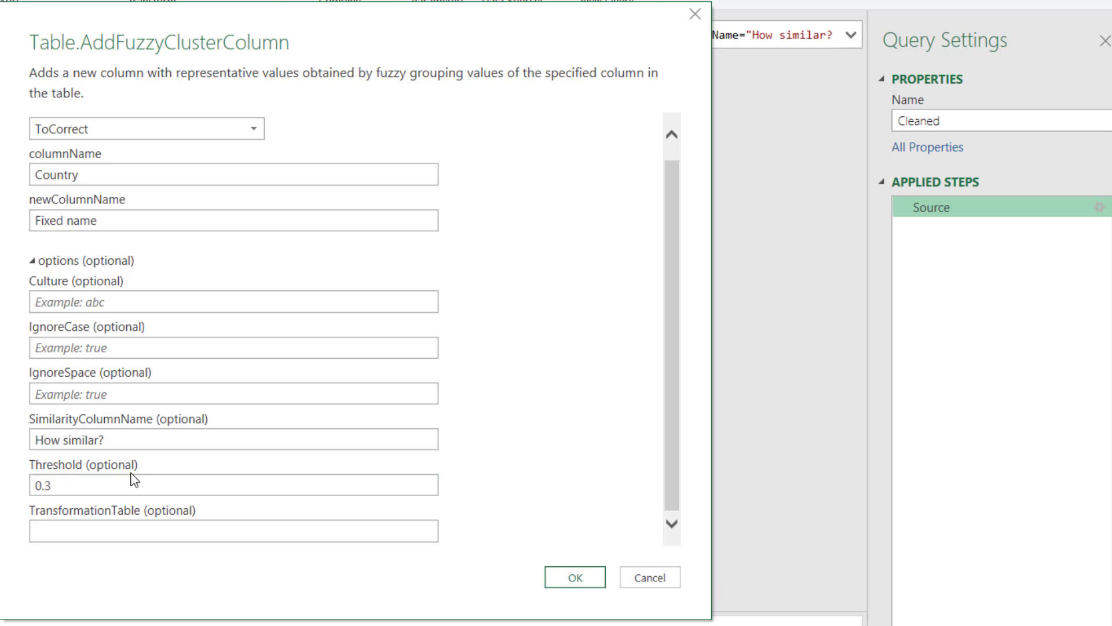
click(120, 491)
drag(400, 25, 520, 0)
click(283, 447)
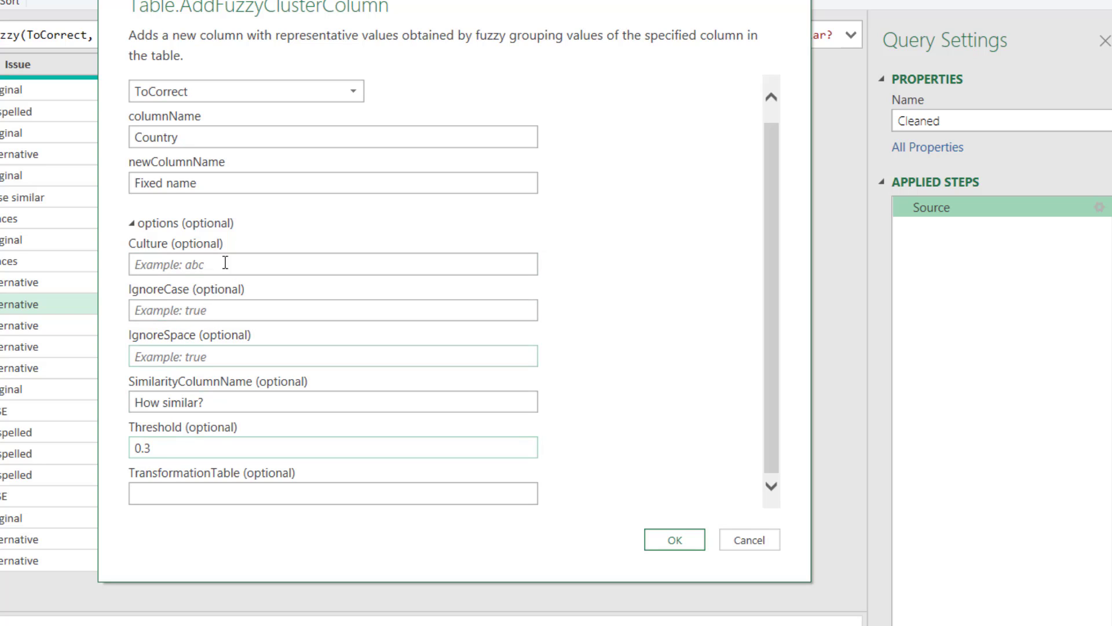
Set IgnoreCase and IgnoreSpace to false and confirm the settings.
click(175, 361)
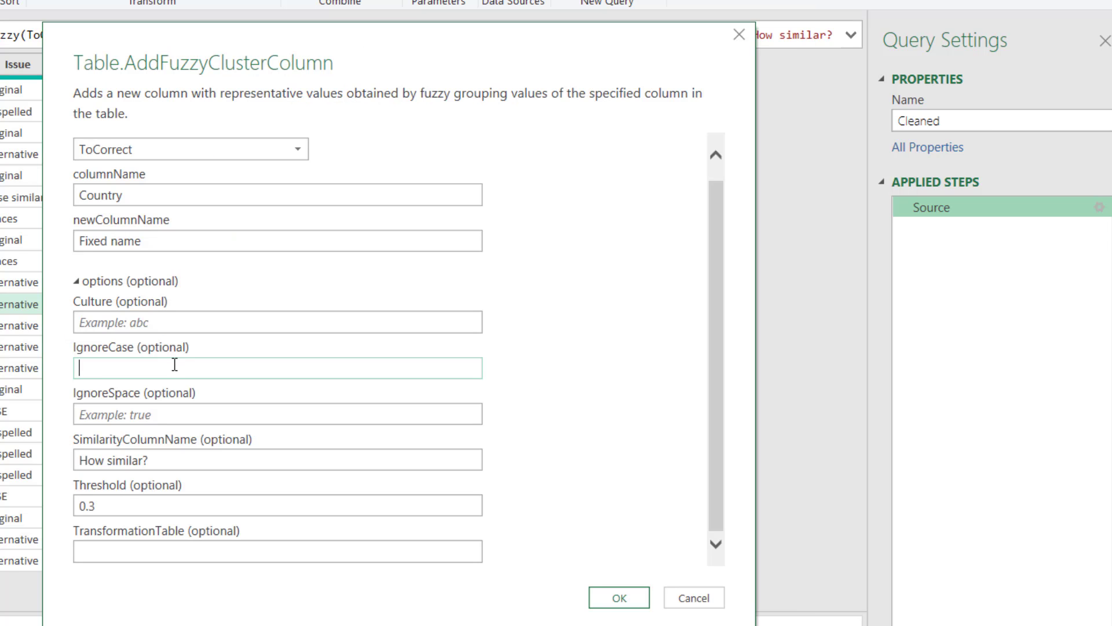
text(false)
click(156, 414)
text(false)
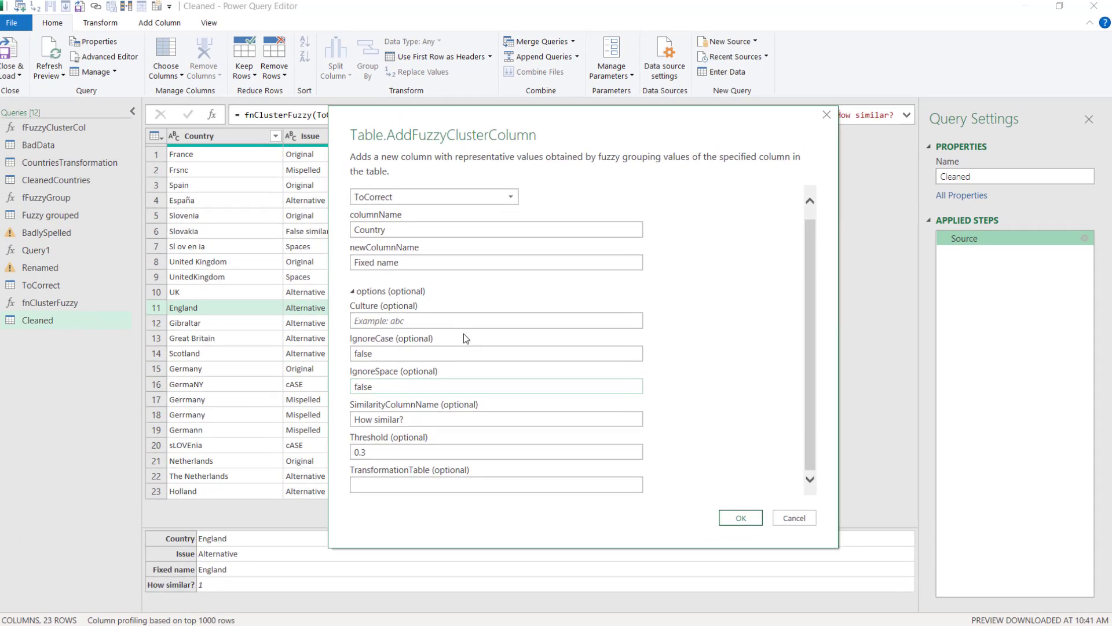
key(Return)
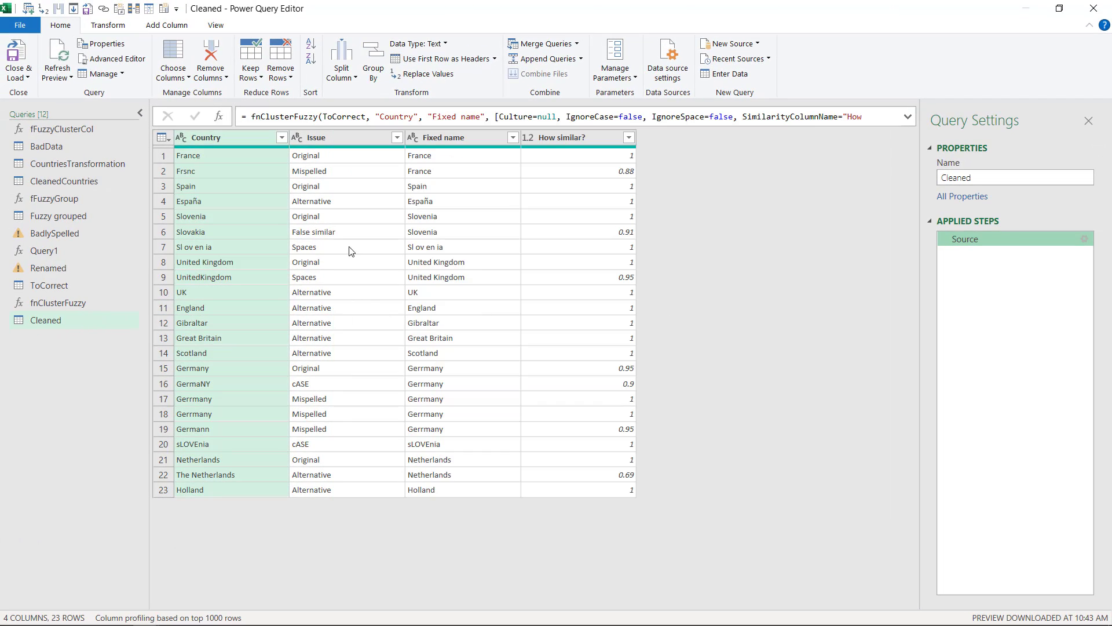
click(429, 474)
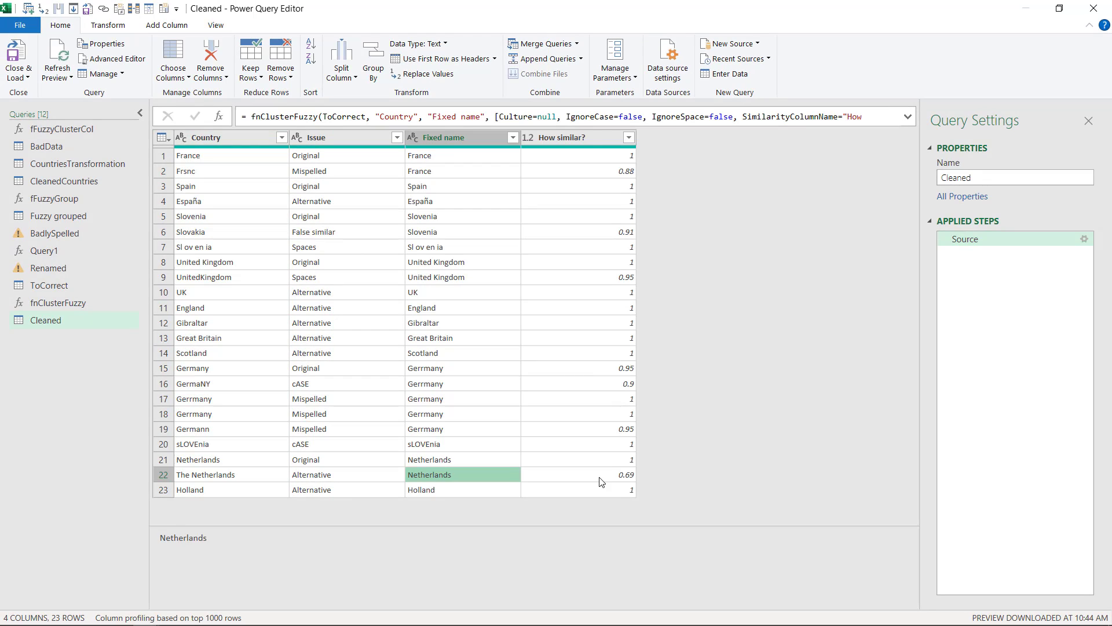
click(617, 476)
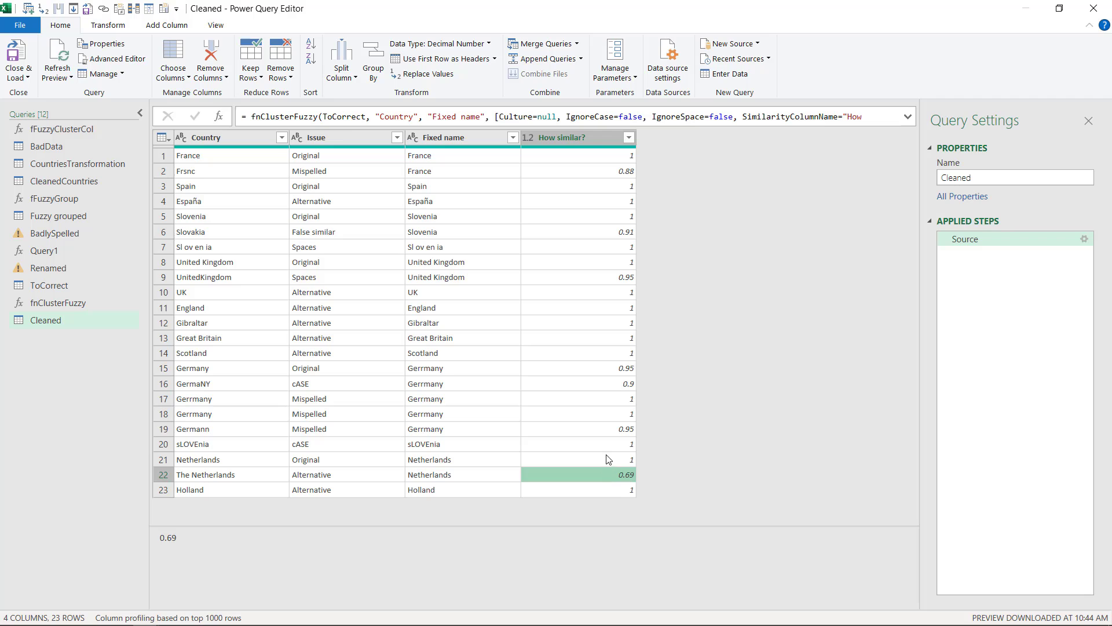
click(446, 445)
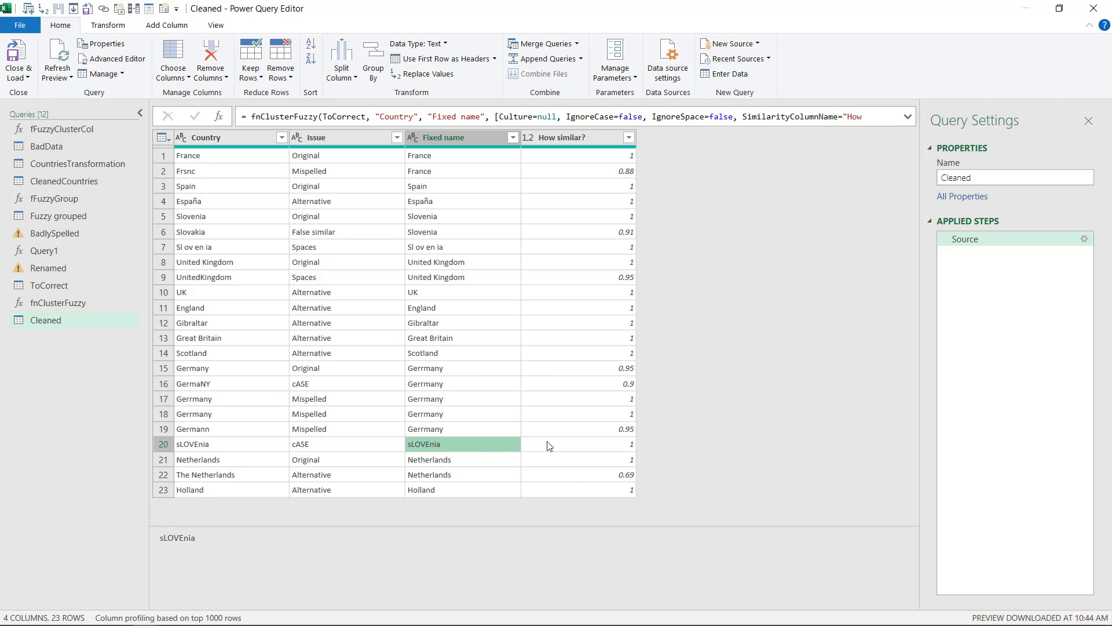
click(548, 444)
click(486, 445)
click(530, 443)
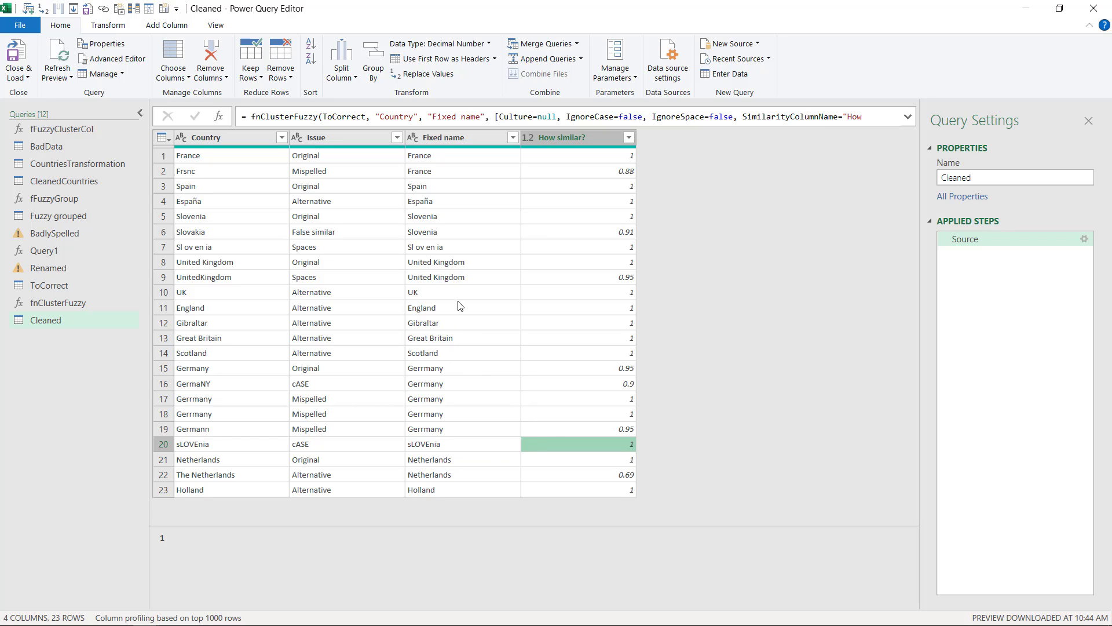
click(444, 246)
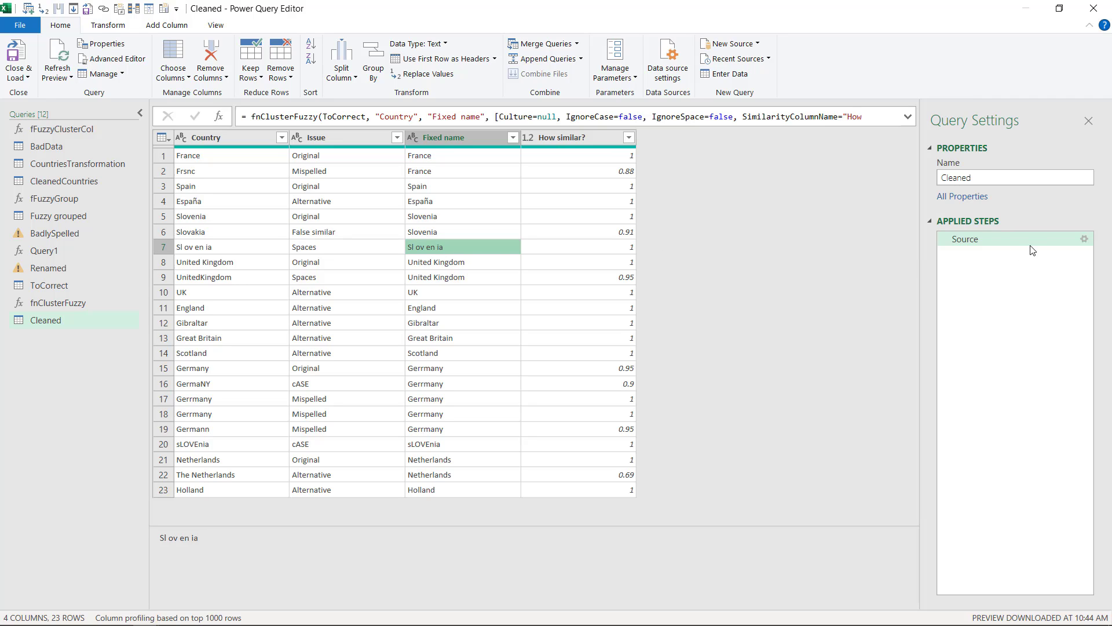
click(1084, 239)
scroll(551, 337, down, 1)
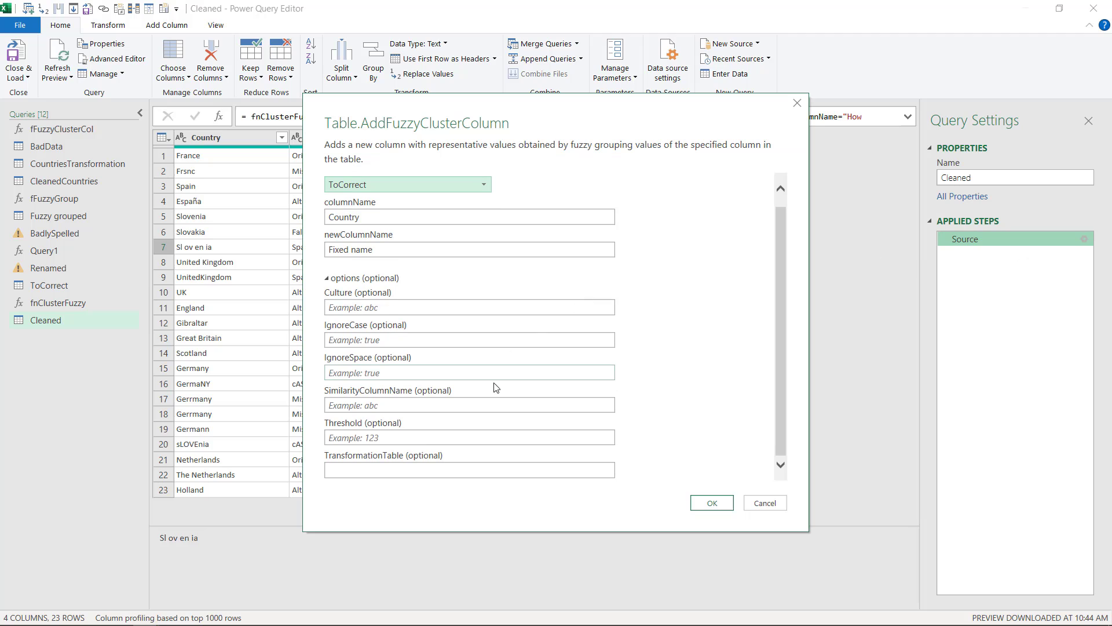
click(776, 501)
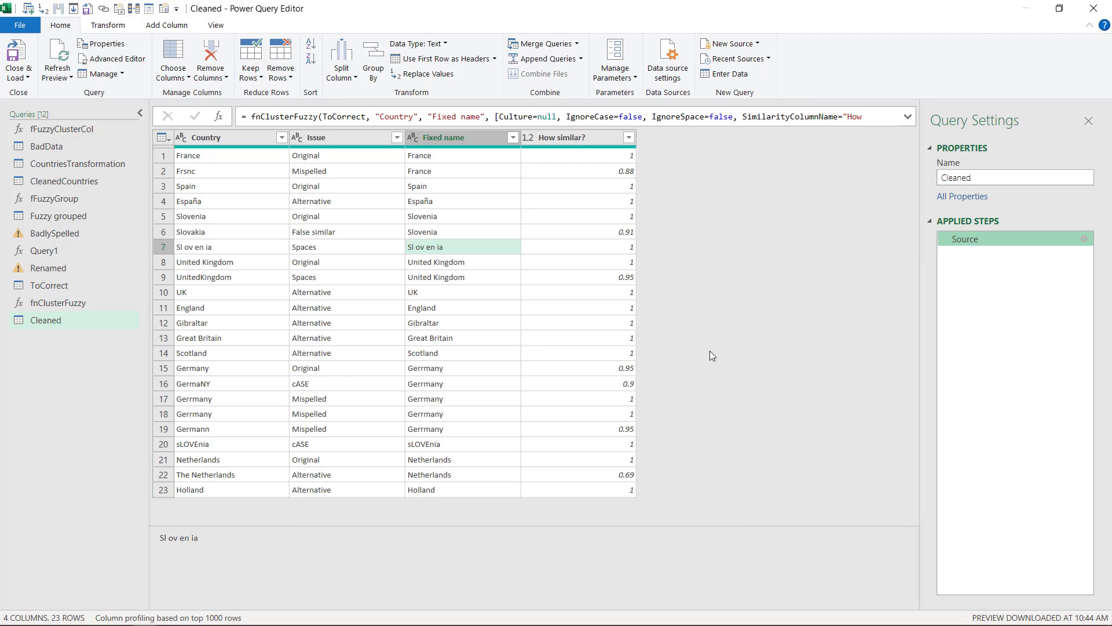
Set IgnoreCase and IgnoreSpace to true in the formula and try Threshold 0.7.
click(908, 117)
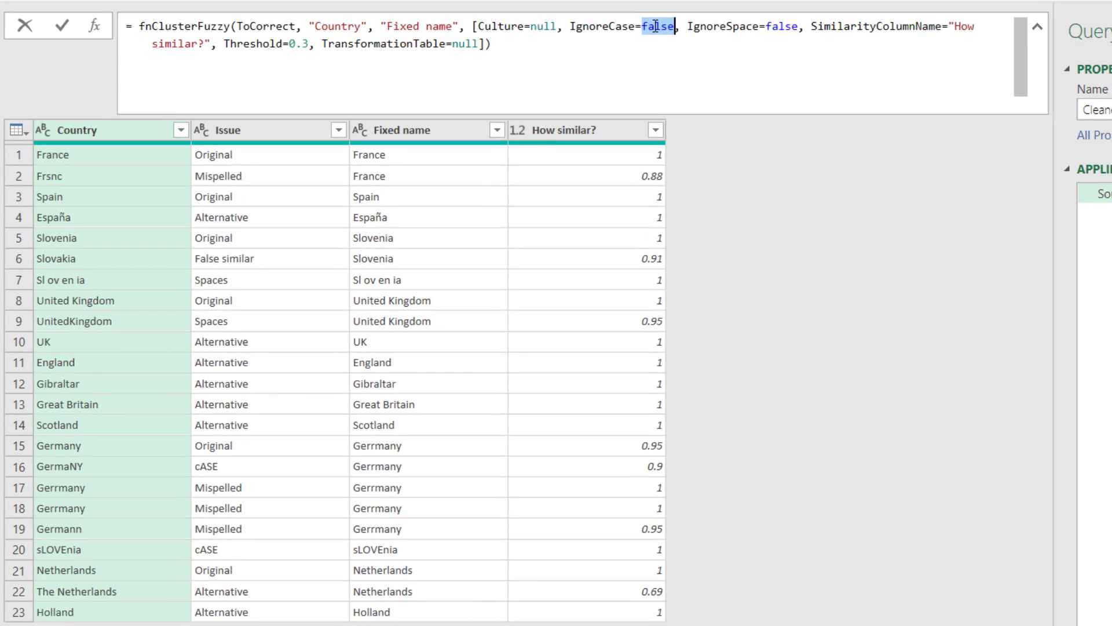
text(true)
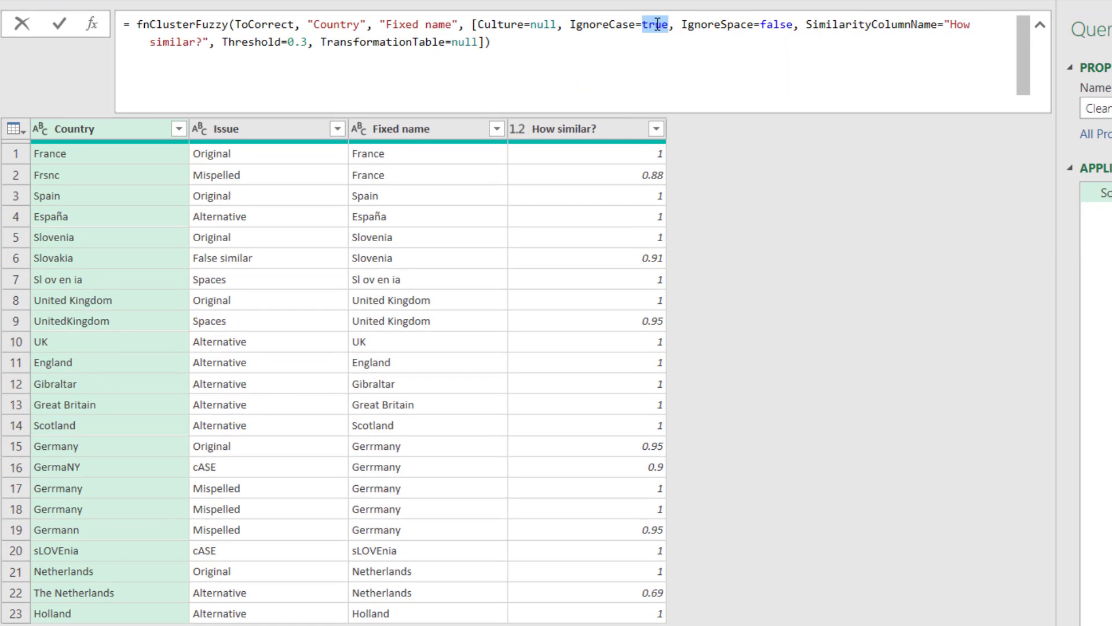
double_click(769, 24)
text(true)
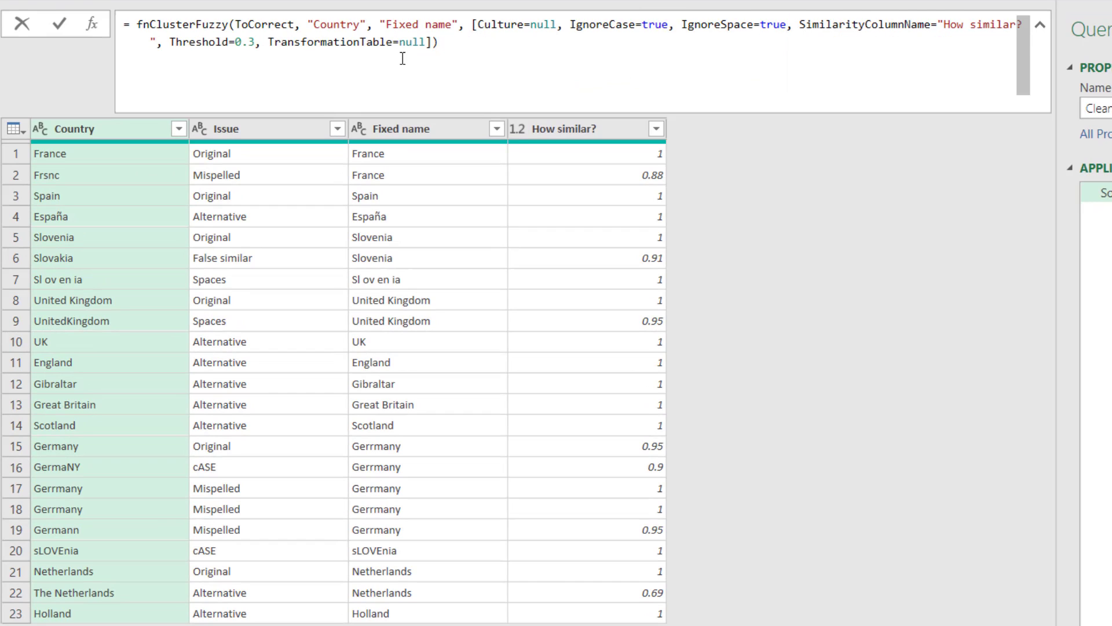
double_click(253, 42)
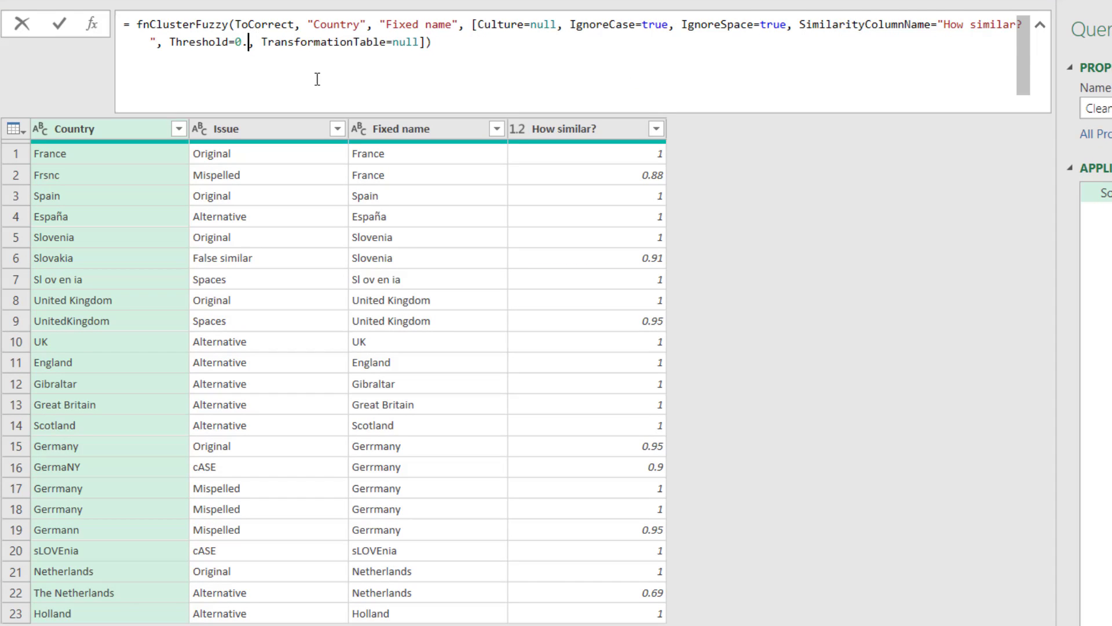
text(7)
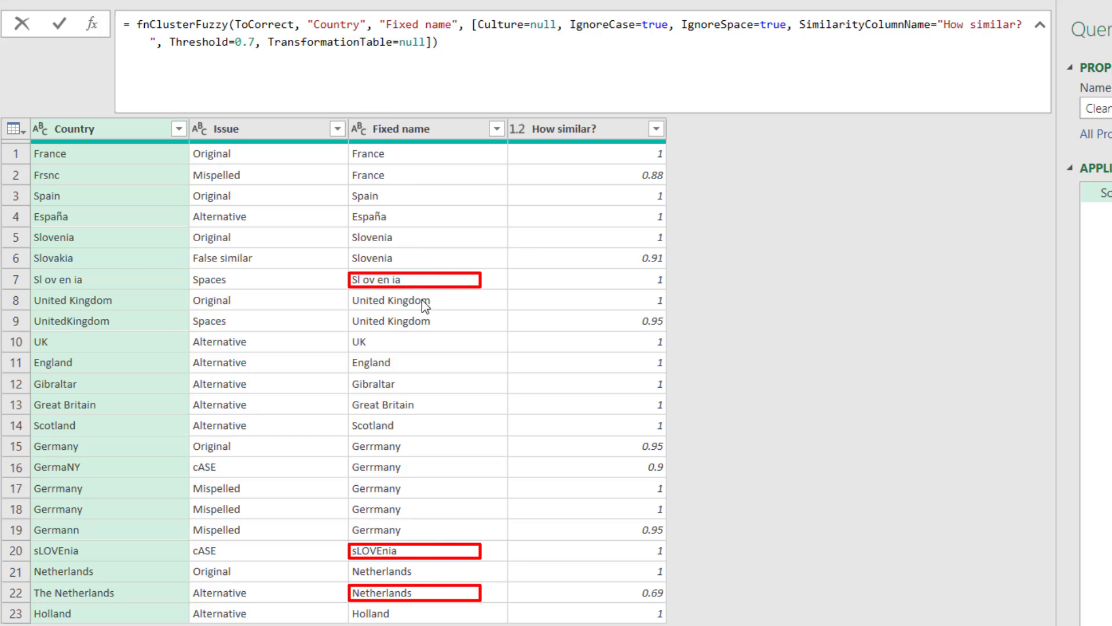
key(Return)
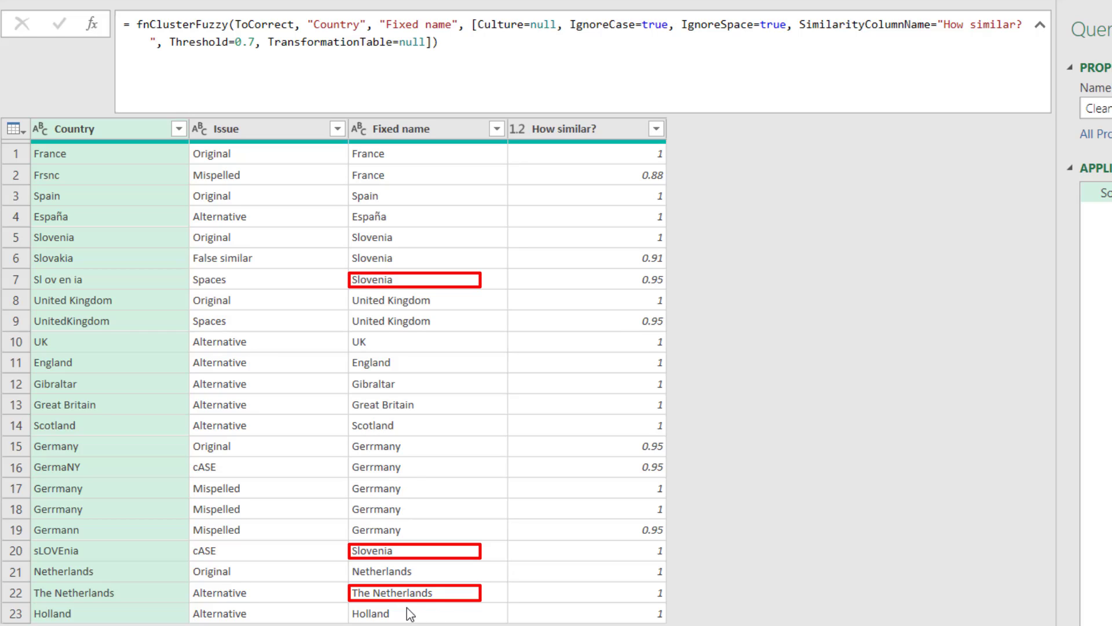
Revert the Threshold to 0.3 and review the Culture and TransformationTable null values.
click(250, 40)
key(BackSpace)
text(3)
key(Return)
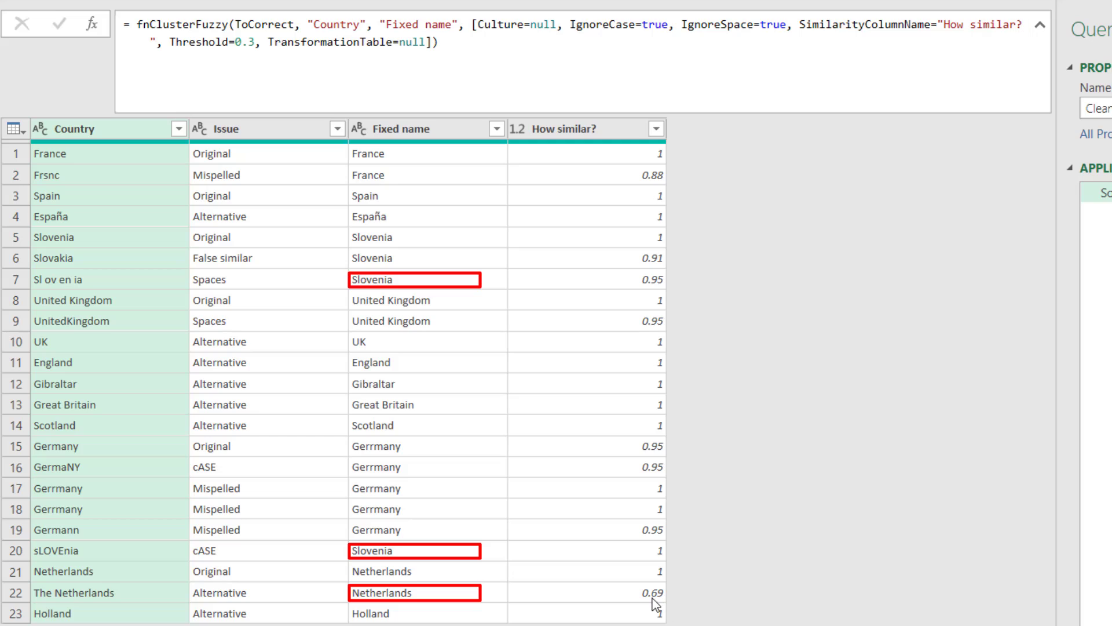
double_click(543, 23)
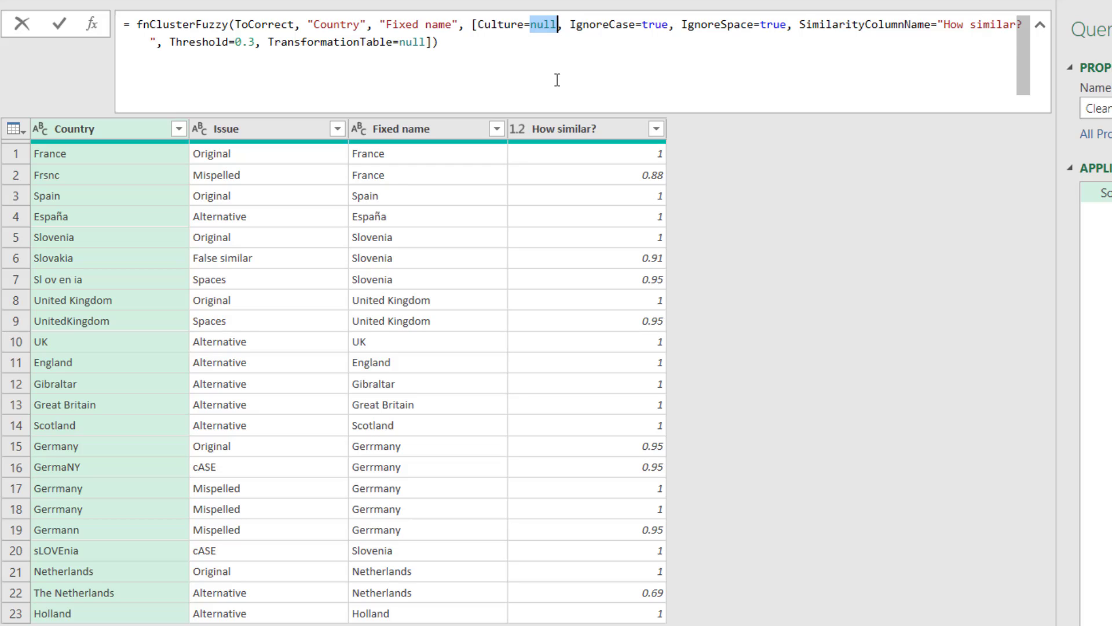
double_click(412, 42)
click(110, 493)
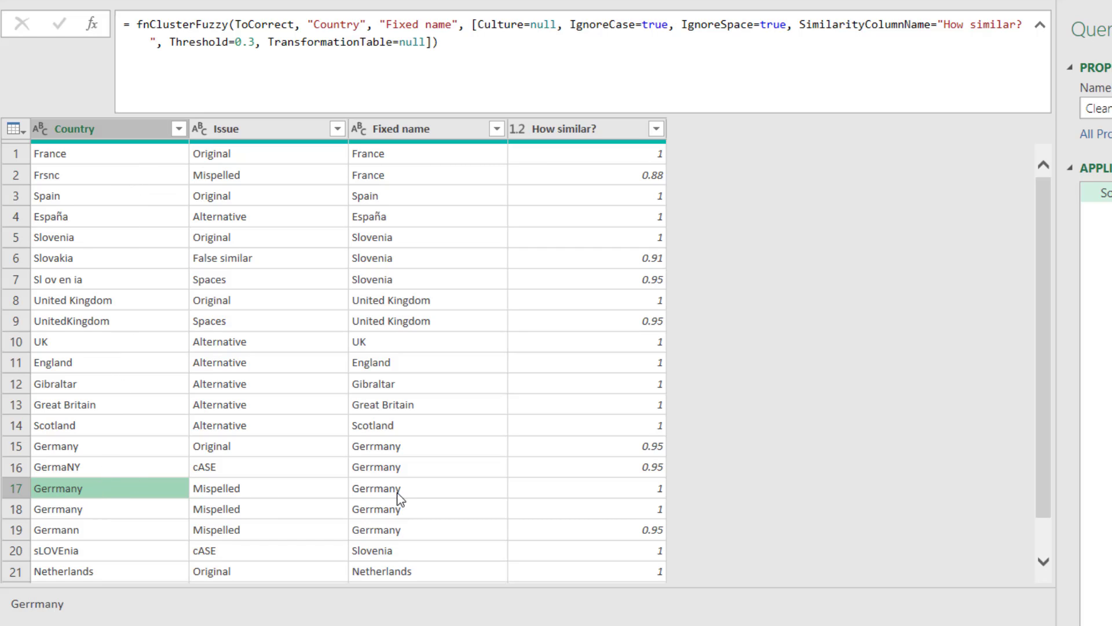
Compare the fixed names produced for the GermaNY and Germany rows.
click(407, 463)
click(405, 447)
click(114, 475)
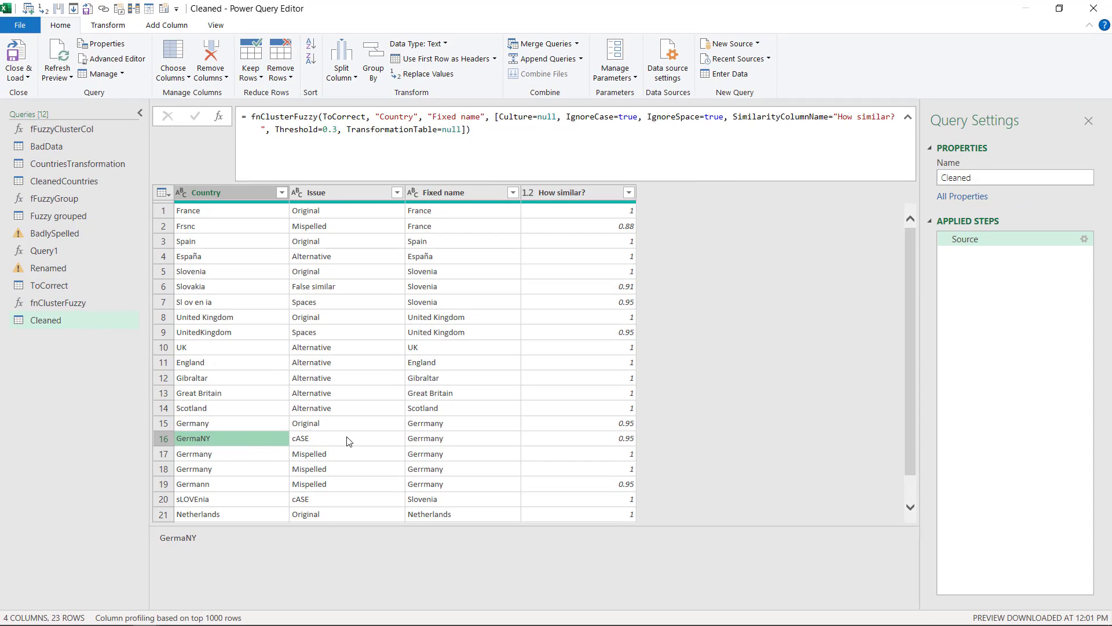
Close & Load the Cleaned query into a 23-row table on a new Cleaned sheet.
click(273, 472)
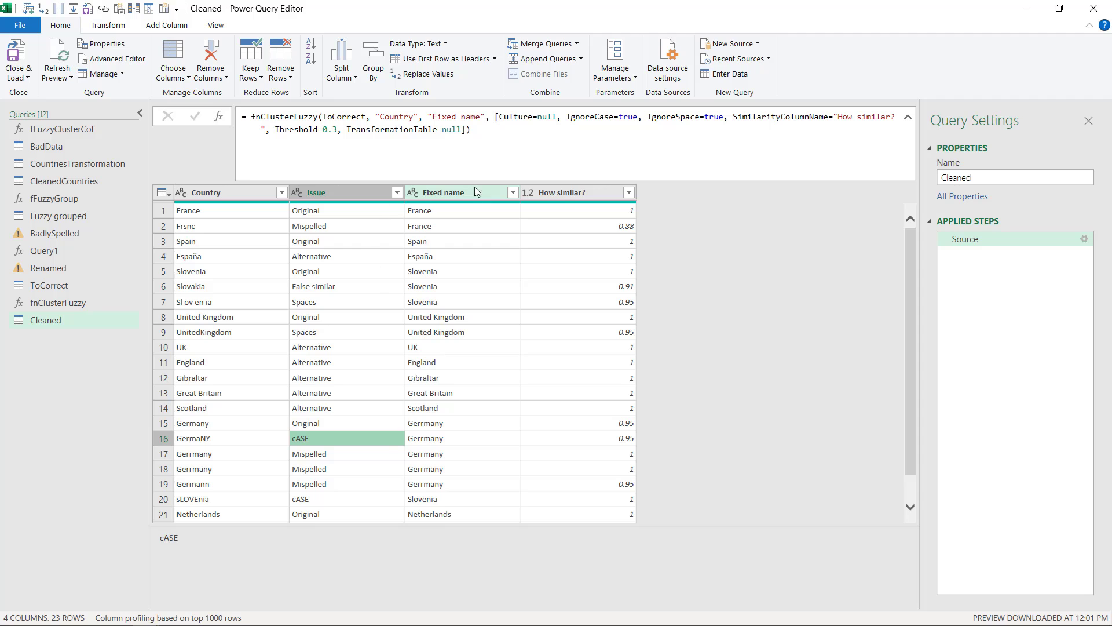
click(15, 55)
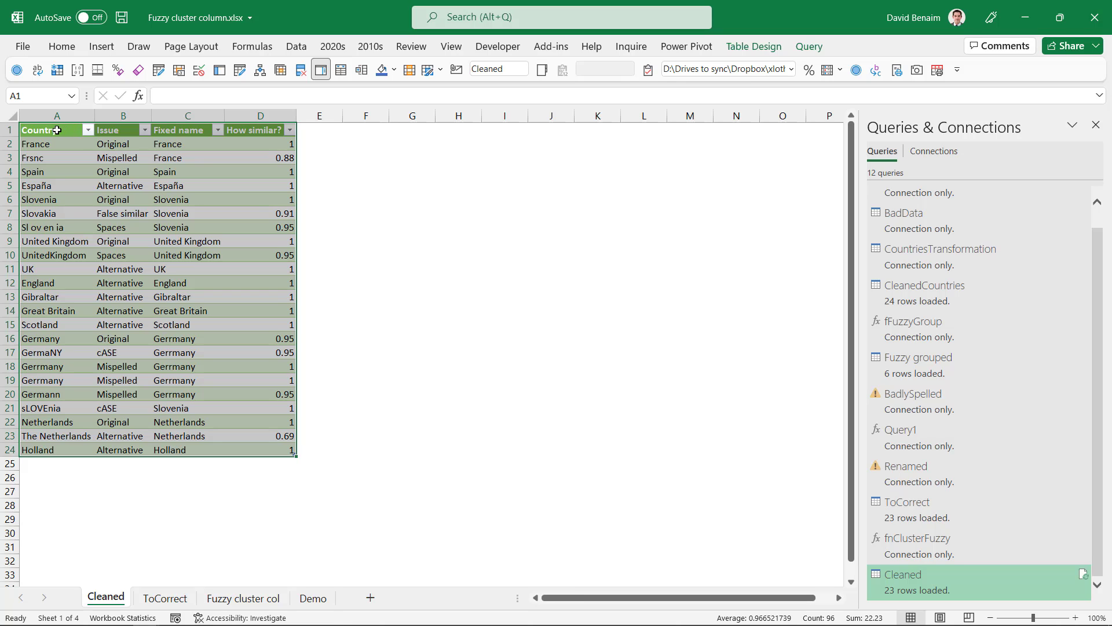
click(56, 130)
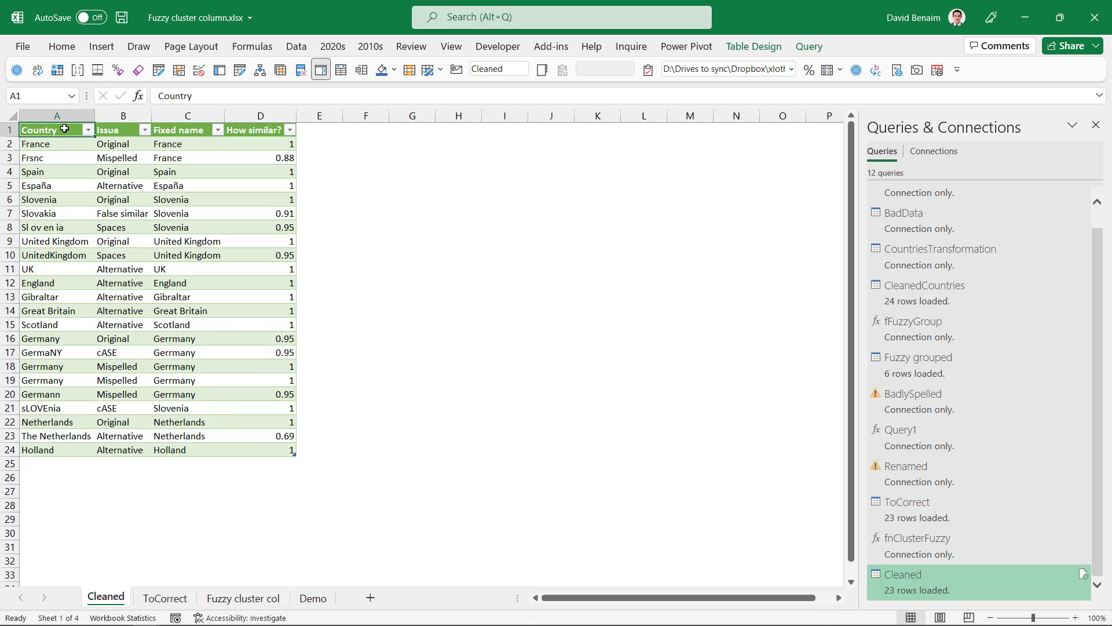
Cut the Cleaned results table and paste it at D3 on the Fuzzy cluster col sheet.
drag(64, 129, 286, 450)
right_click(205, 231)
click(239, 177)
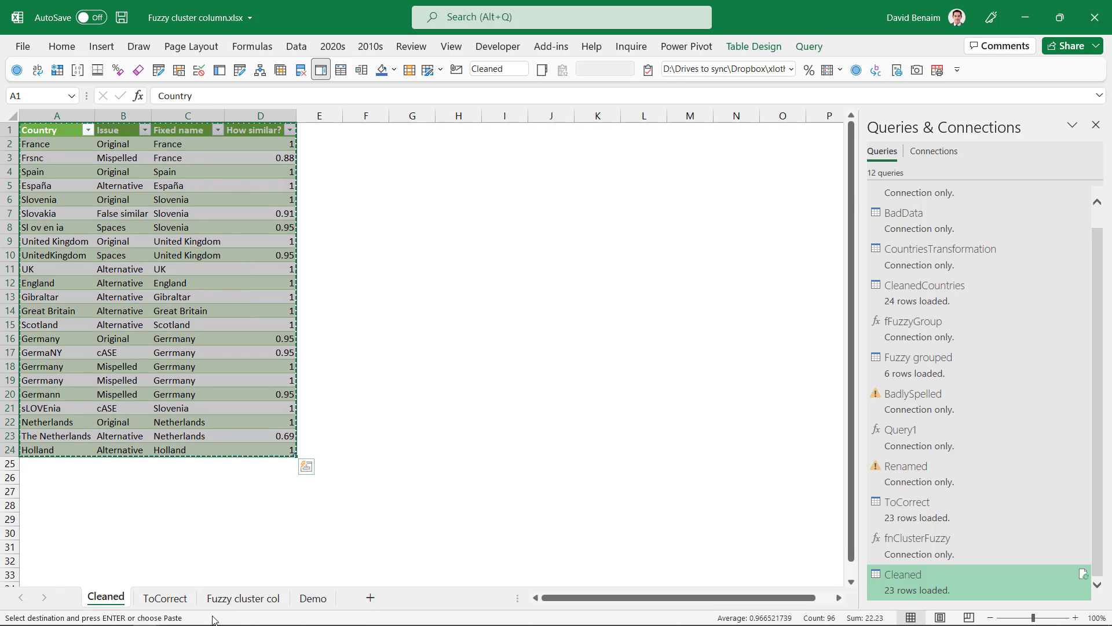
click(243, 596)
right_click(305, 185)
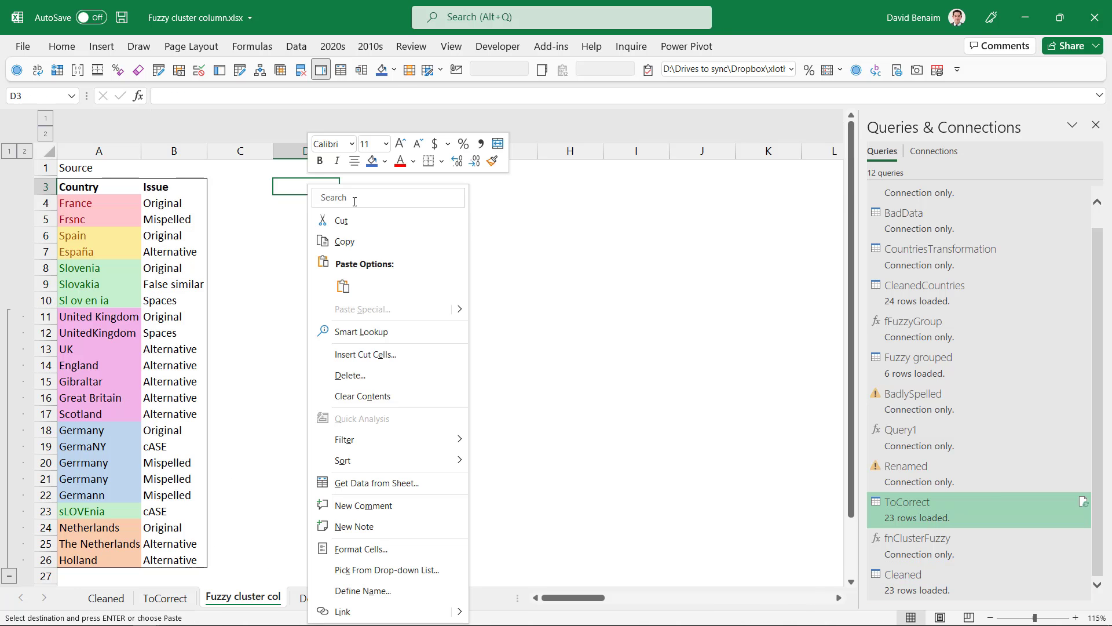
click(343, 287)
Inspect the pasted results, such as the Great Britain fixed name and UK similarity score.
click(372, 219)
click(464, 396)
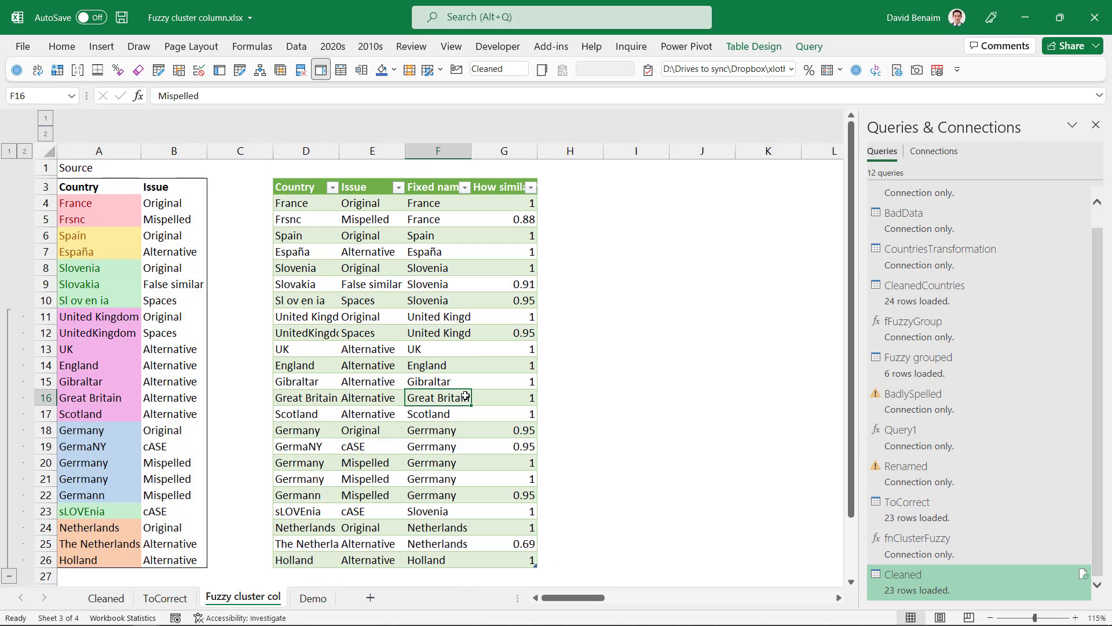
click(306, 187)
drag(345, 187, 504, 302)
click(504, 349)
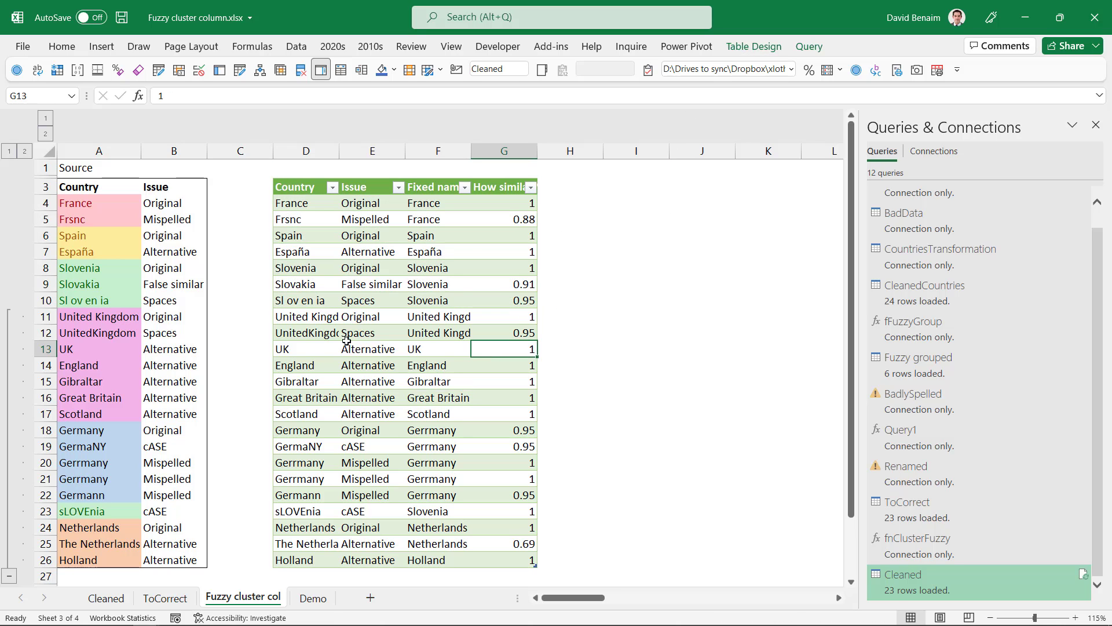
click(188, 354)
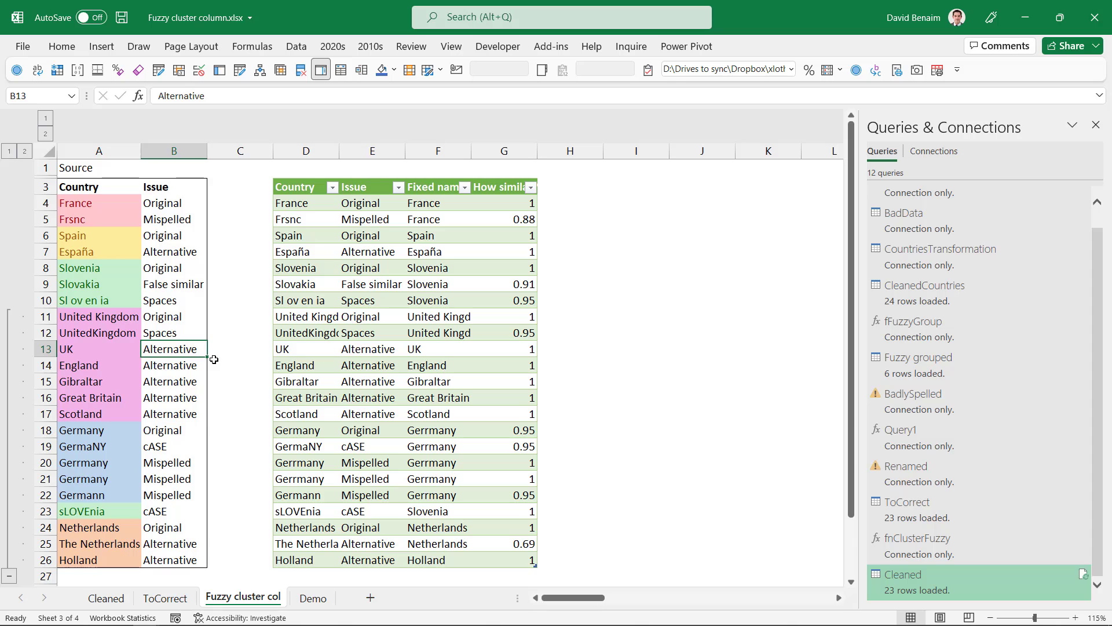
key(Right)
key(Right)
Autofit columns D to G so names like United Kingdom show fully.
drag(315, 152, 509, 152)
double_click(537, 152)
click(419, 354)
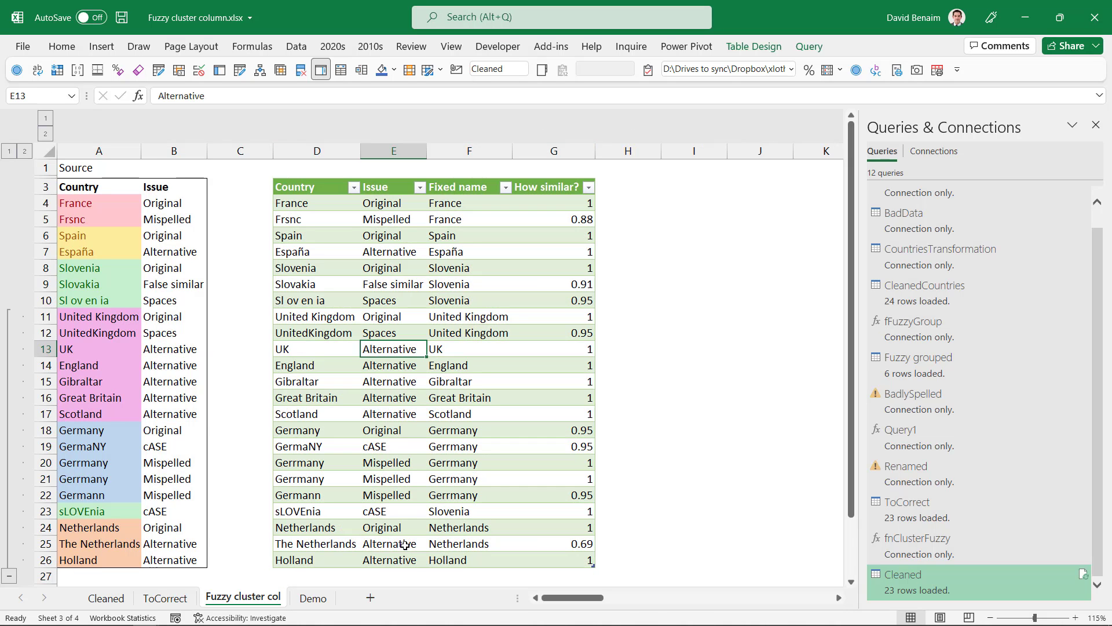
click(105, 204)
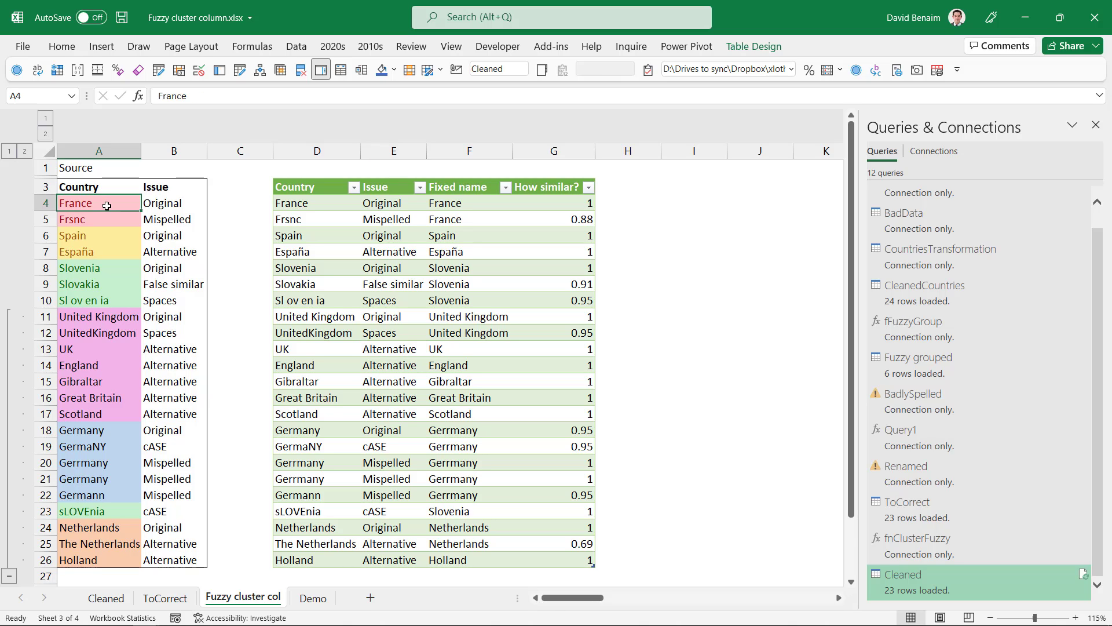
click(107, 219)
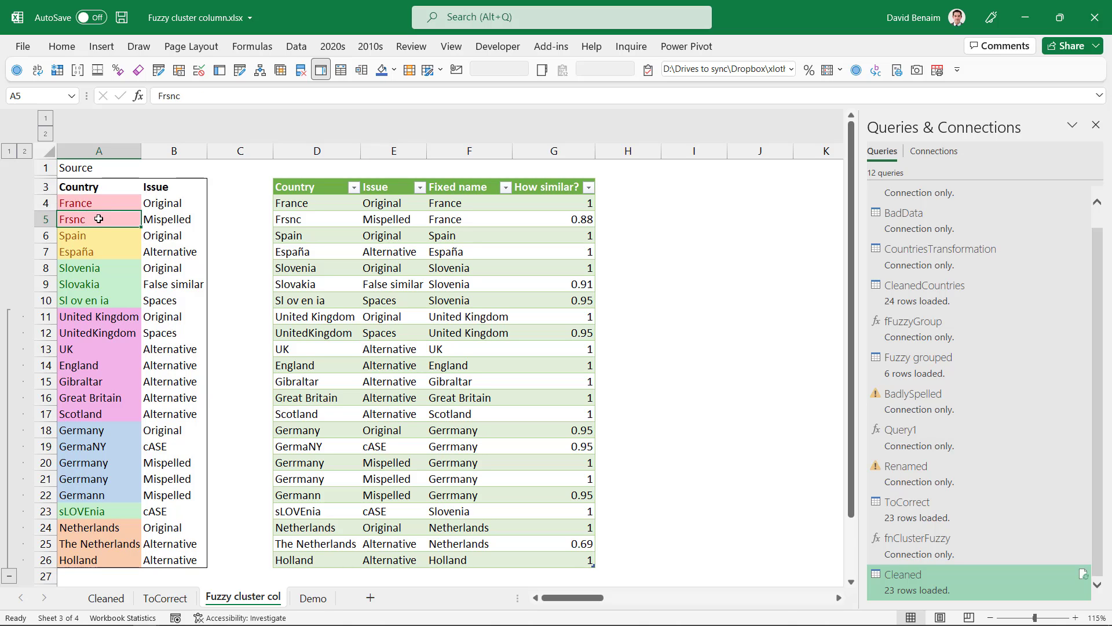
key(ctrl+c)
key(Up)
key(ctrl+v)
key(Down)
text(Fra)
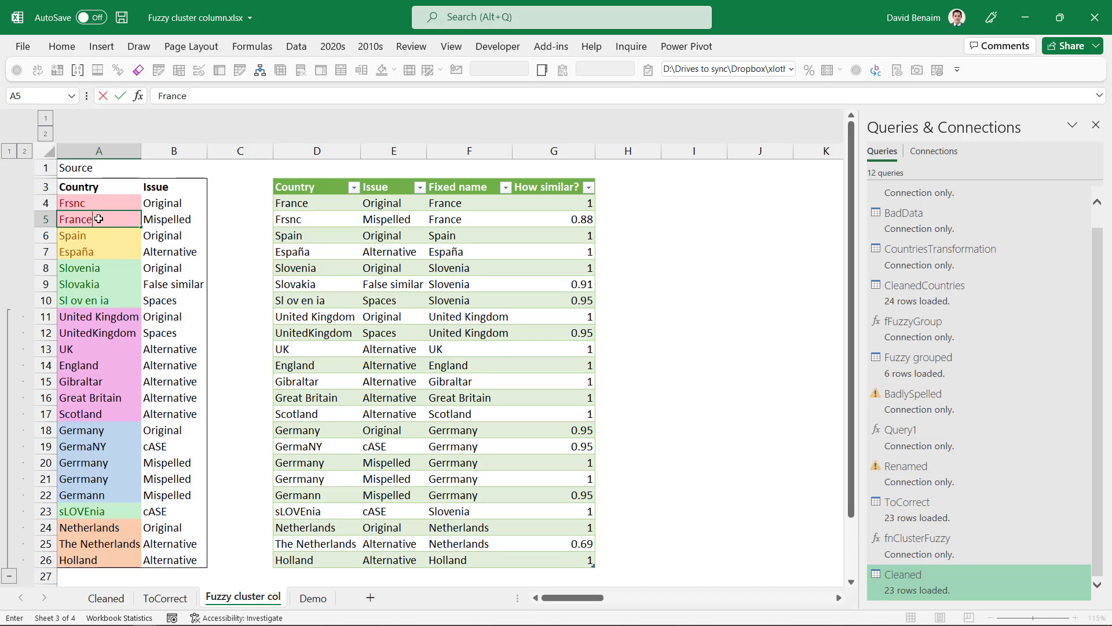
key(Return)
right_click(313, 209)
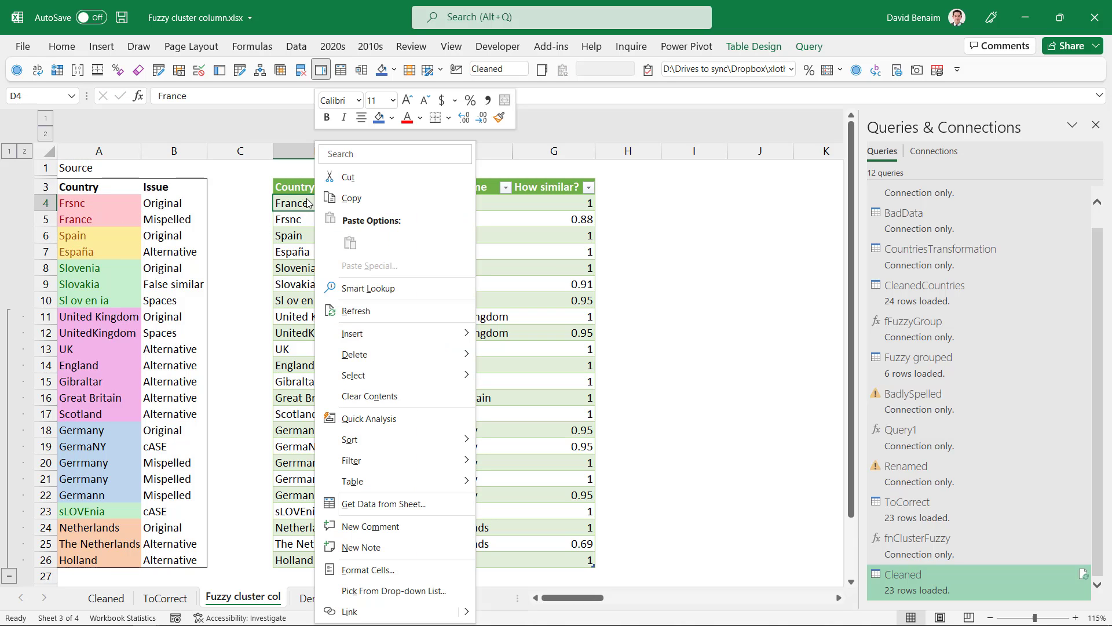
click(355, 311)
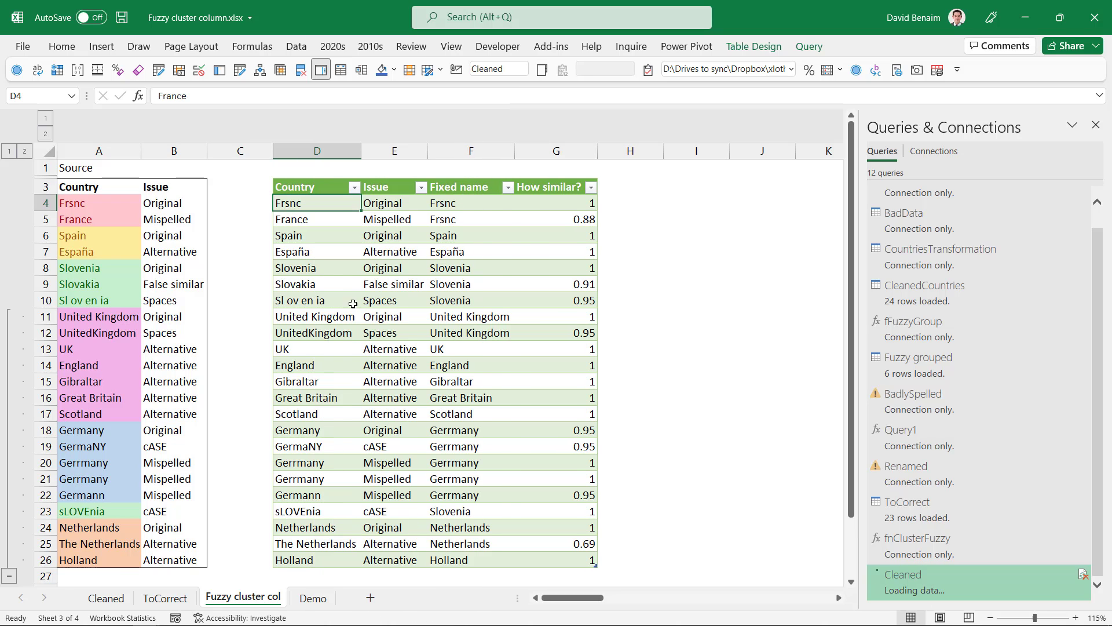
mouse_move(462, 203)
mouse_down()
mouse_move(472, 216)
mouse_move(469, 204)
mouse_up()
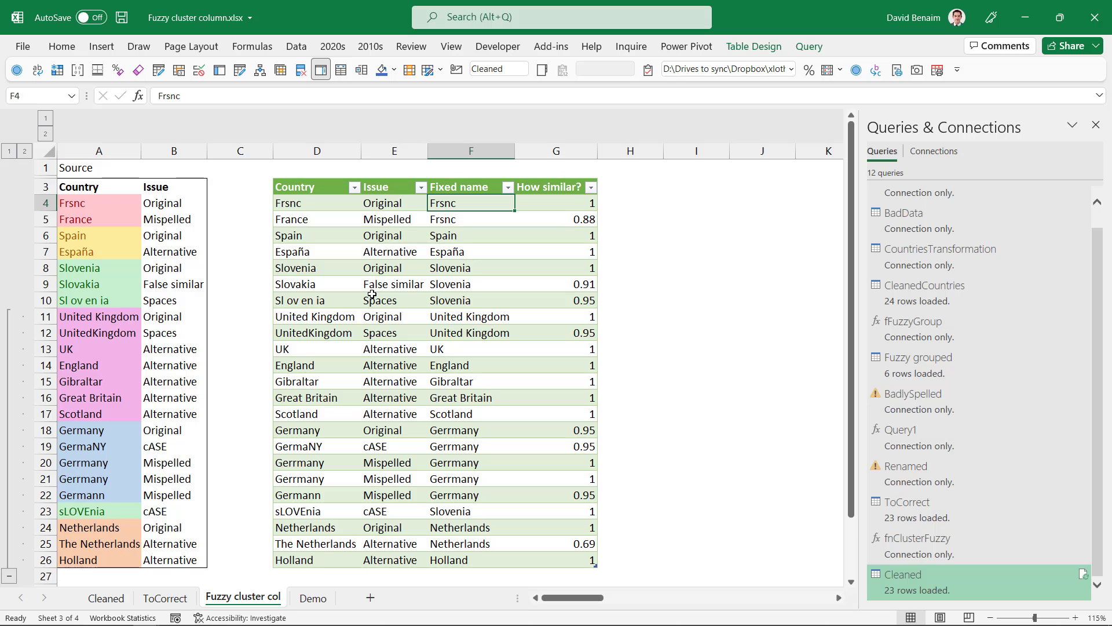
key(ctrl+z)
key(ctrl+z)
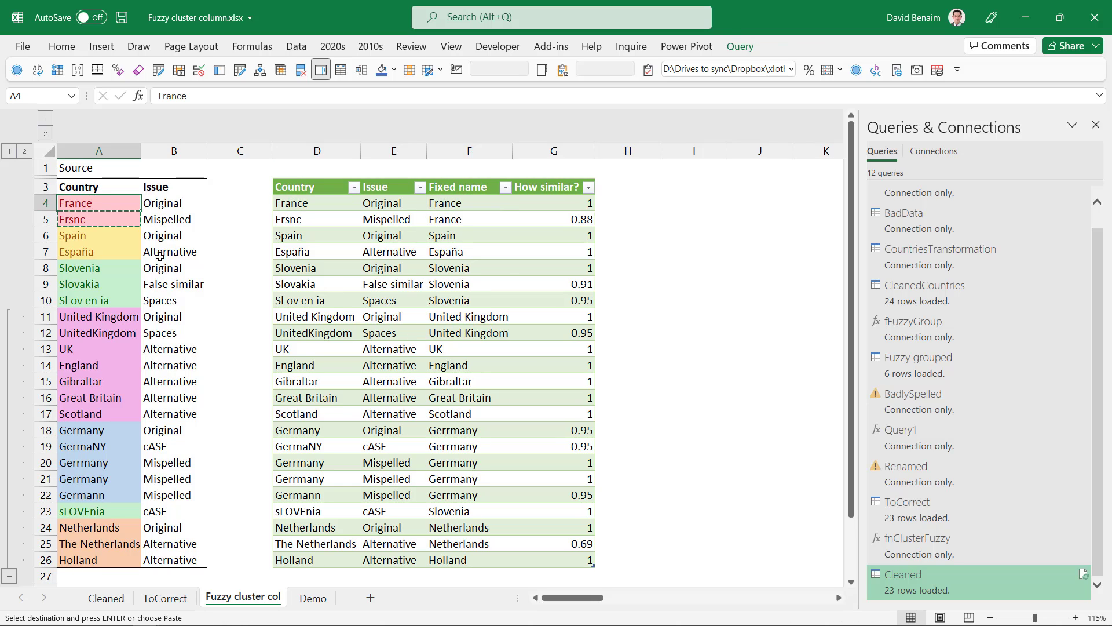
Correct source cell A21 from Gerrmany to Germany.
key(Escape)
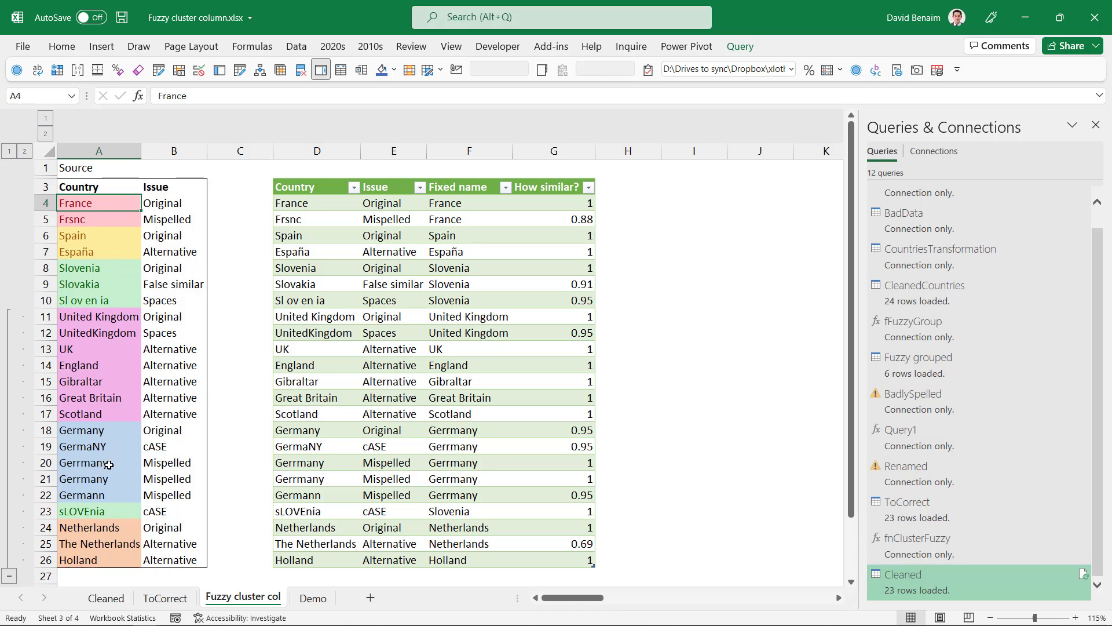
drag(104, 455, 109, 483)
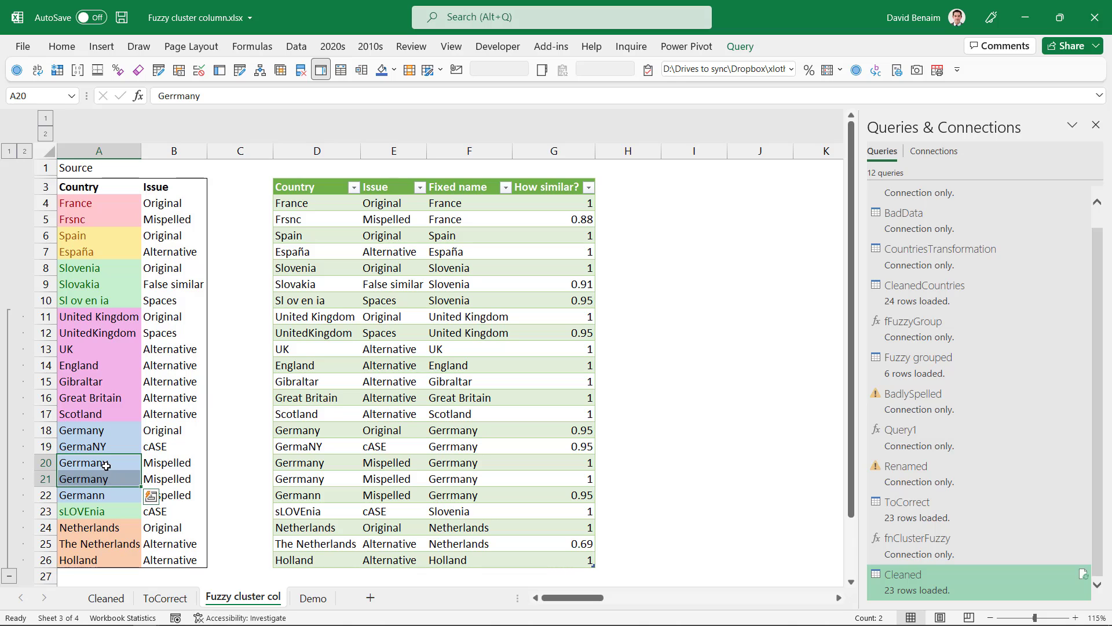
click(104, 432)
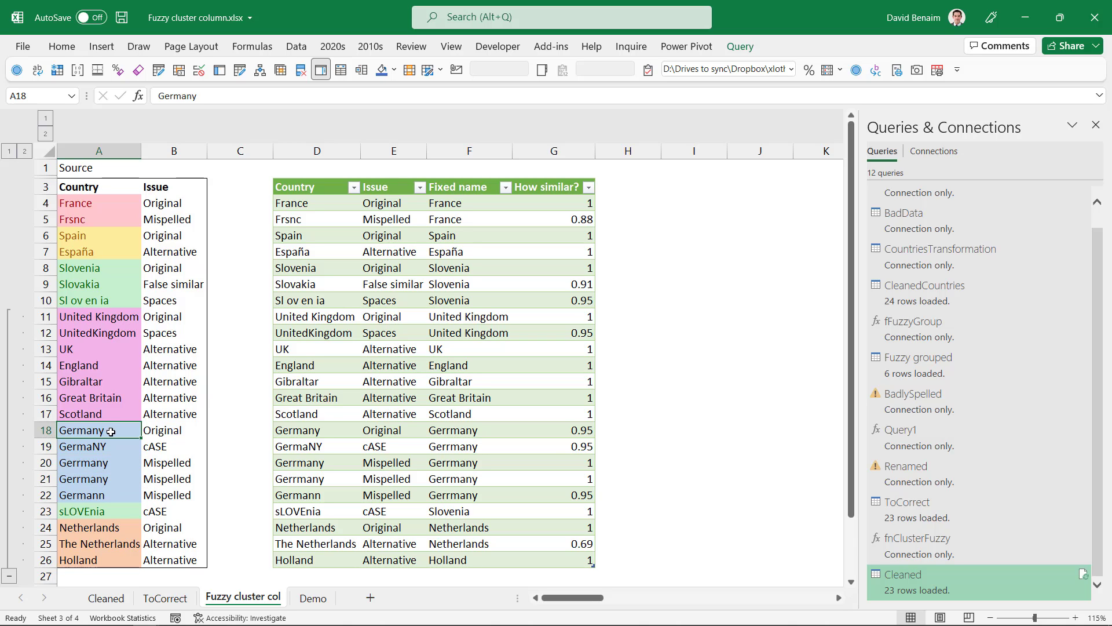
click(106, 479)
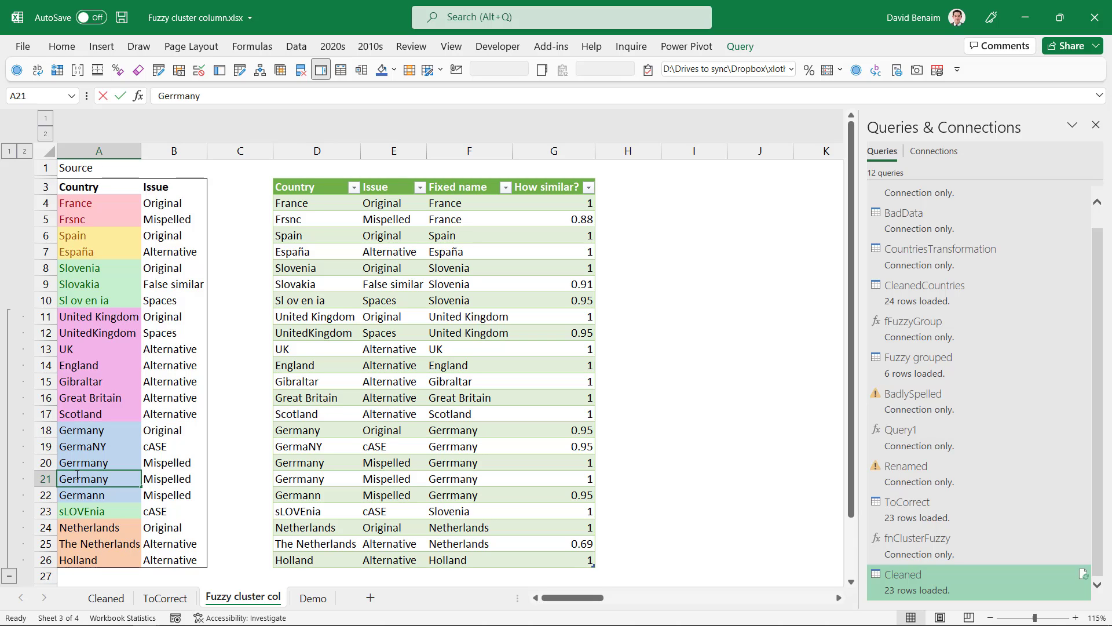
double_click(78, 478)
key(BackSpace)
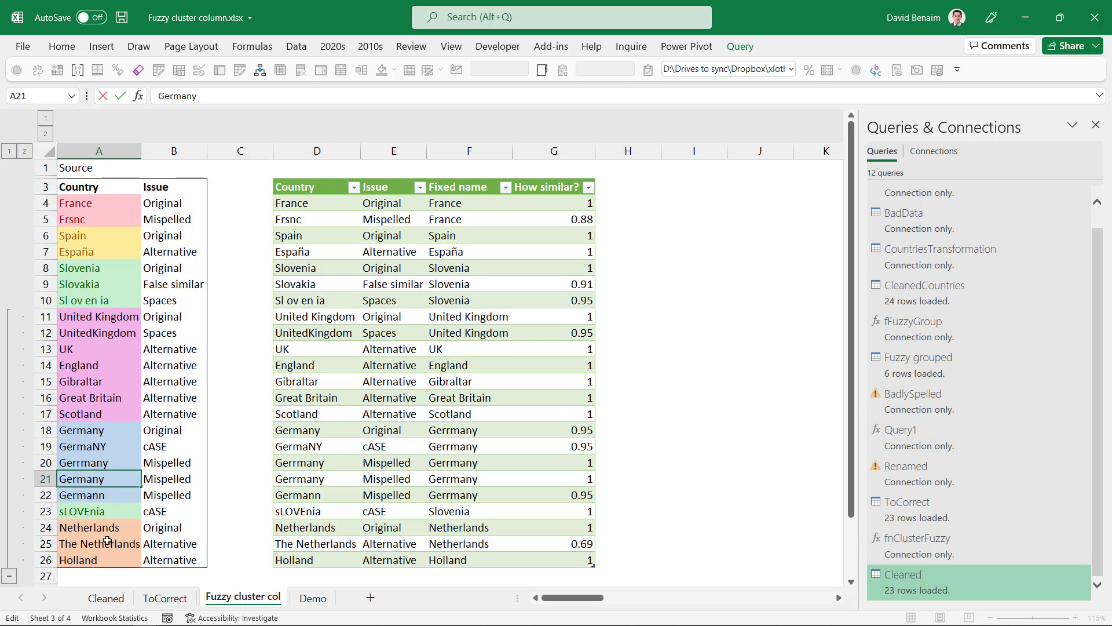
key(Return)
Refresh the results table and confirm the German variants in F18:F22 map to Germany.
click(337, 458)
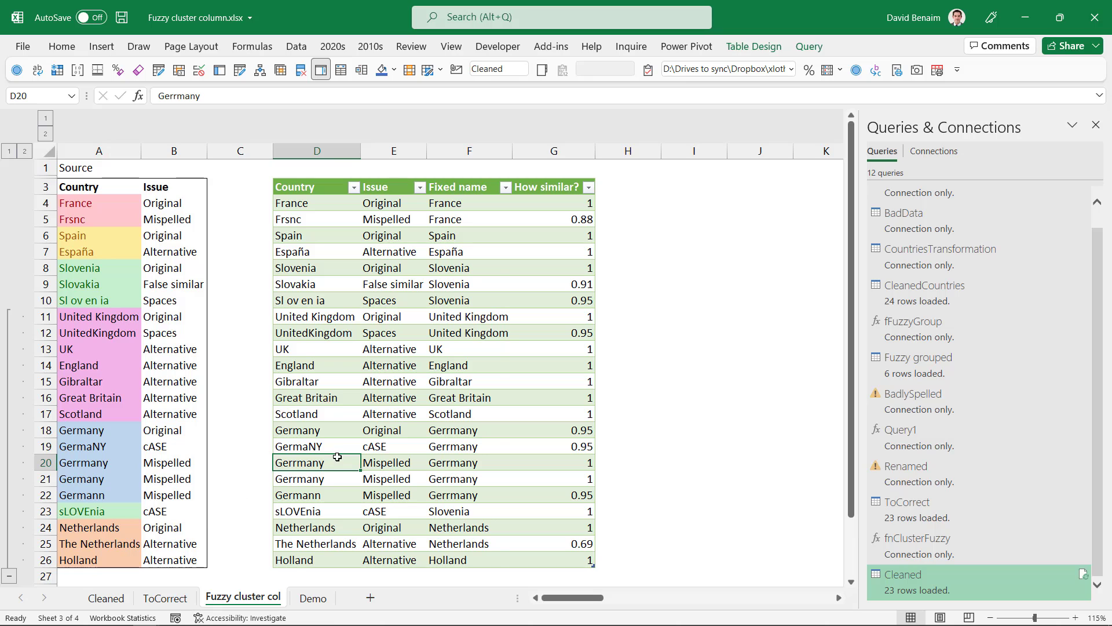
right_click(338, 458)
click(377, 311)
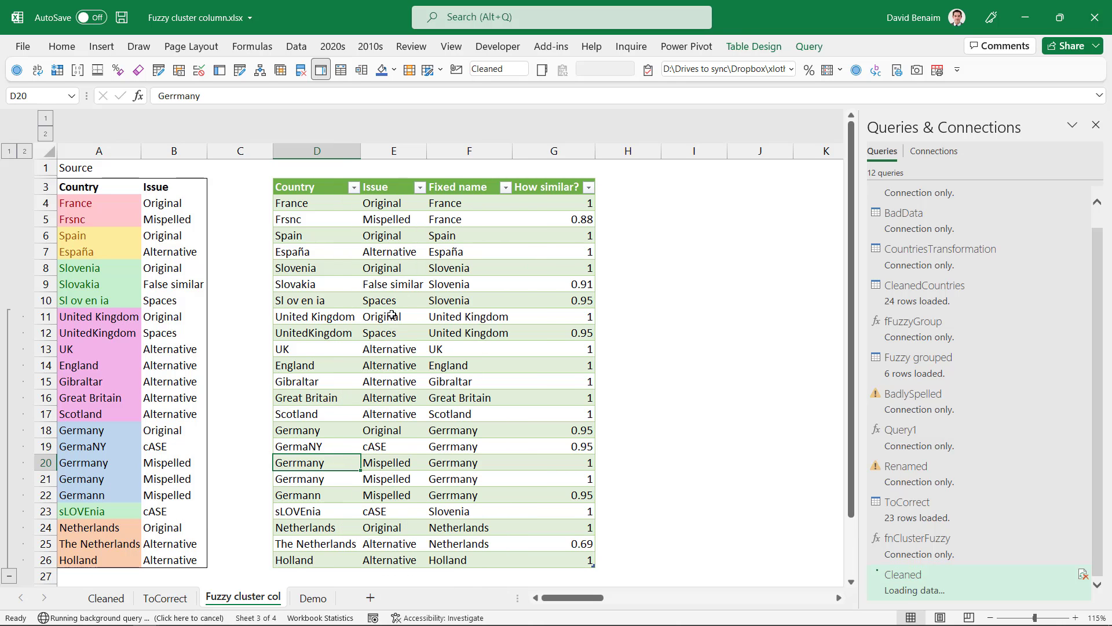
drag(470, 432, 475, 489)
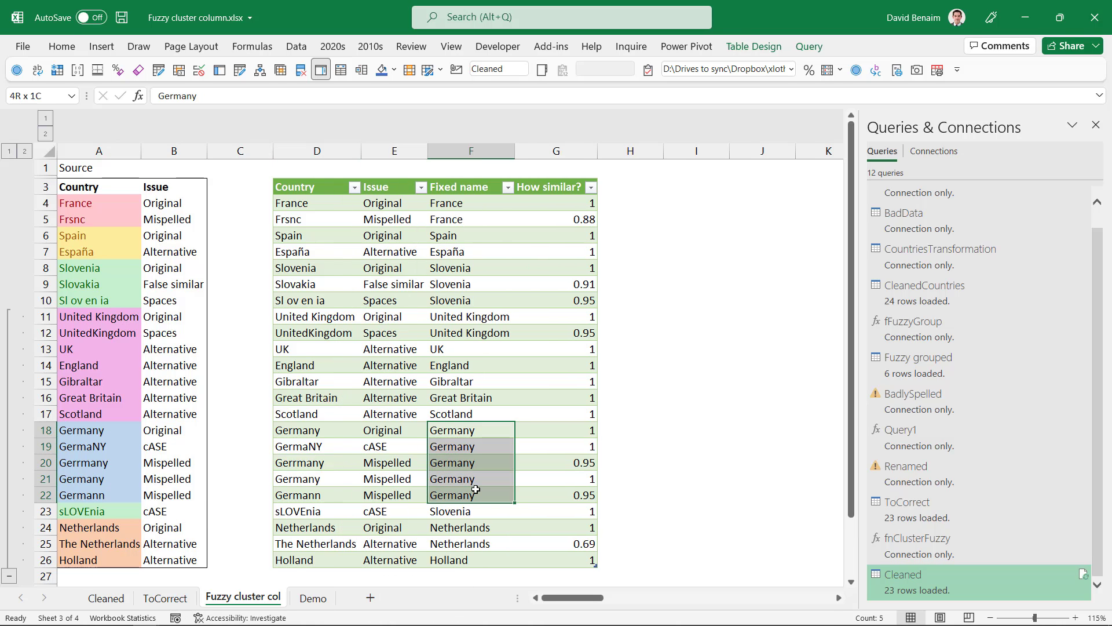
click(490, 380)
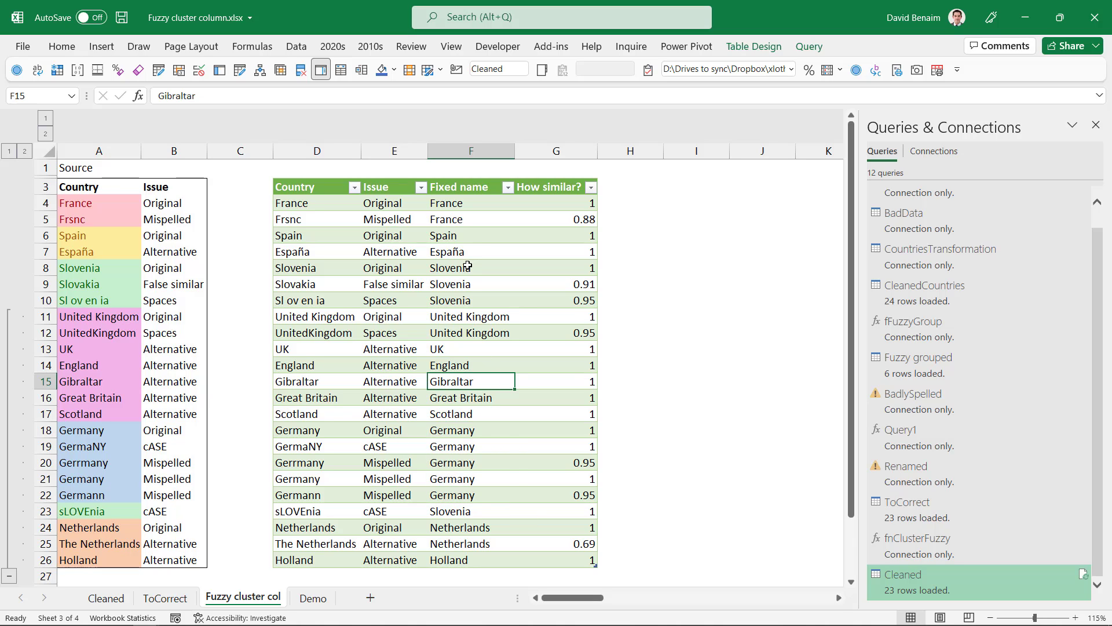
drag(304, 283, 541, 280)
click(543, 279)
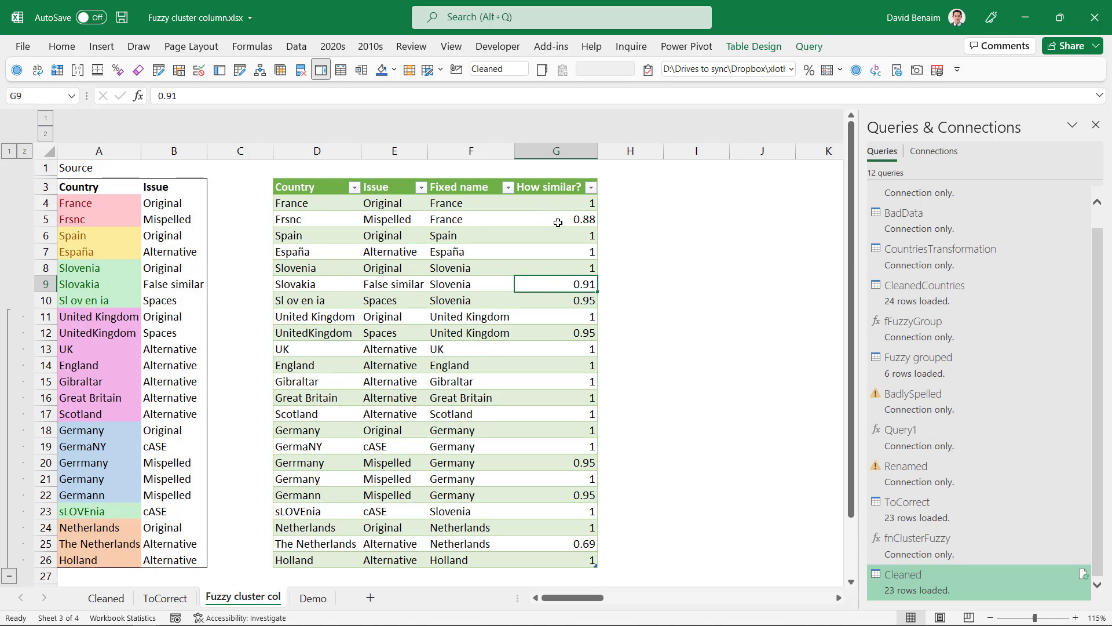
drag(558, 222, 555, 560)
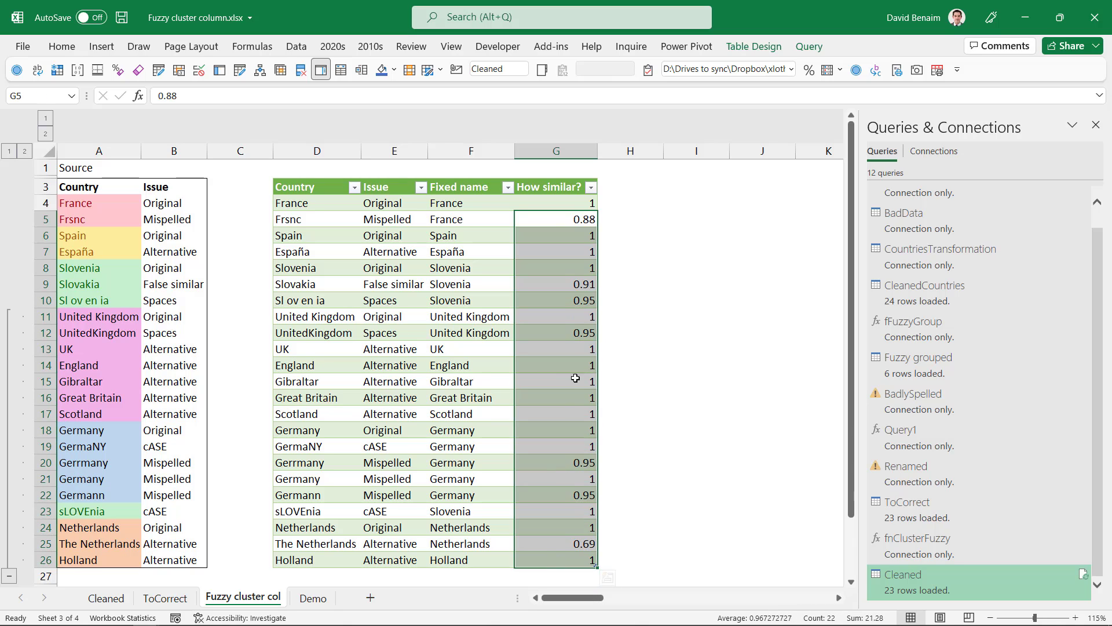
click(568, 285)
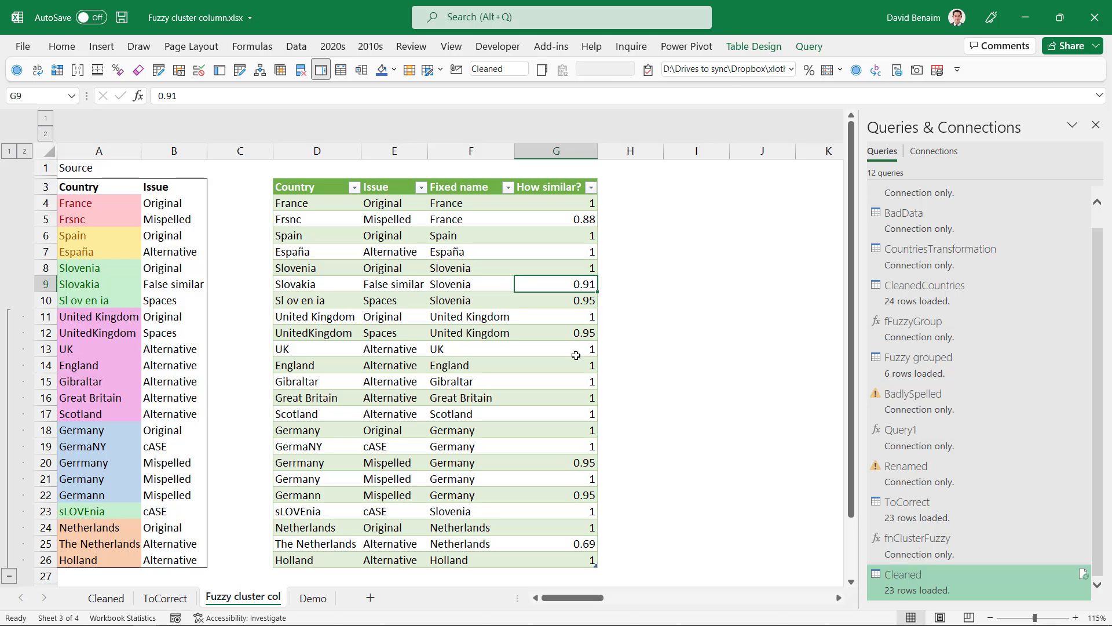
Select the From/To/Change transformation table A33:C41 below the results.
scroll(170, 233, down, 10)
click(174, 365)
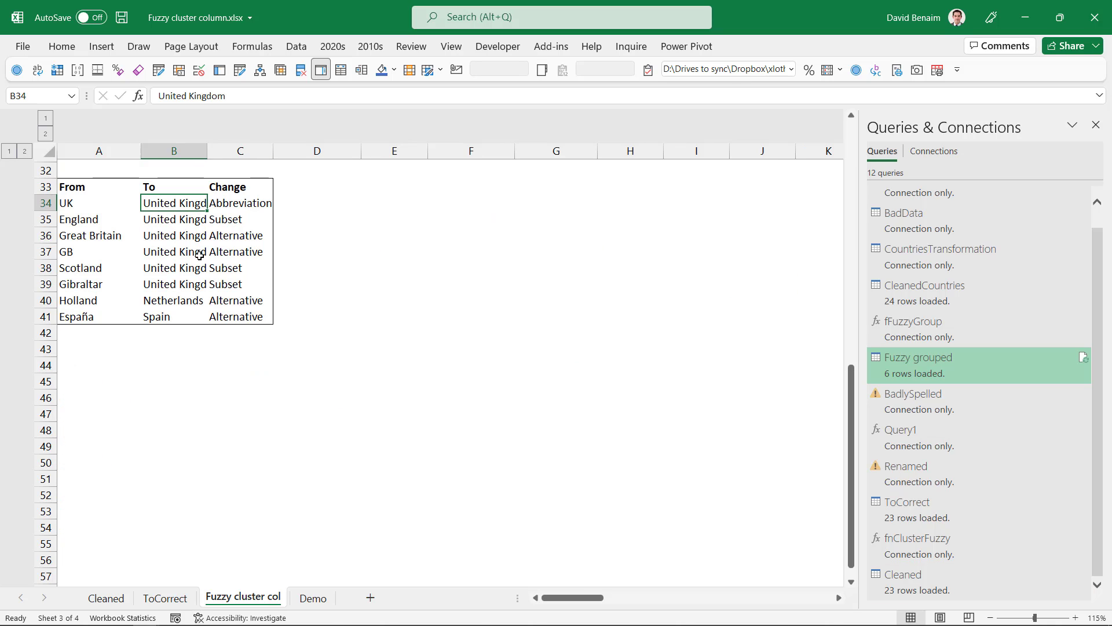
drag(76, 190, 249, 315)
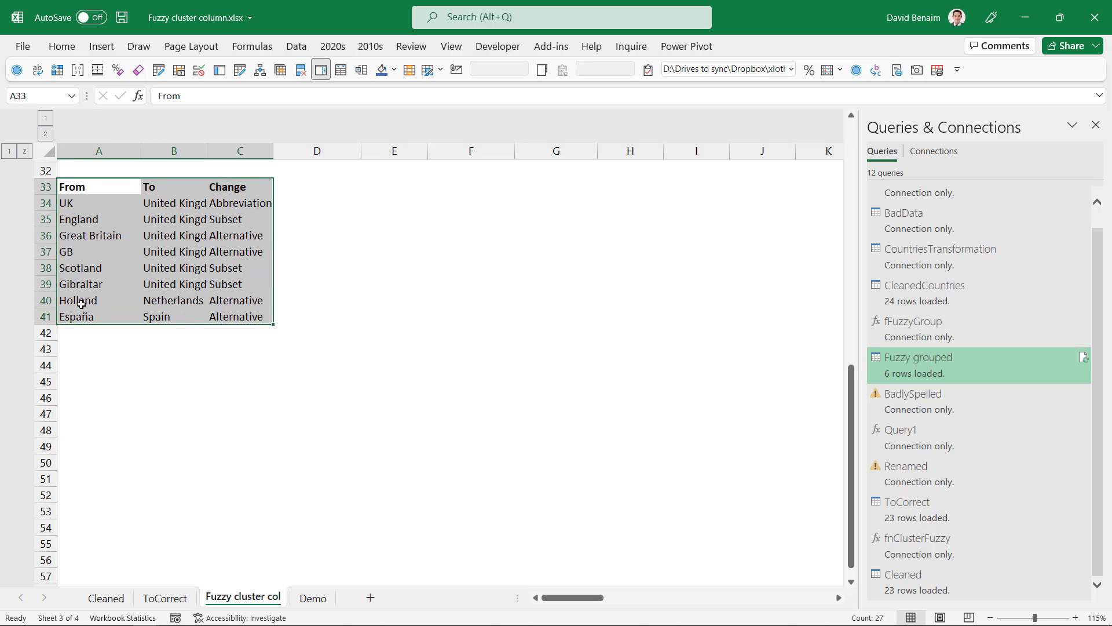
scroll(504, 317, up, 10)
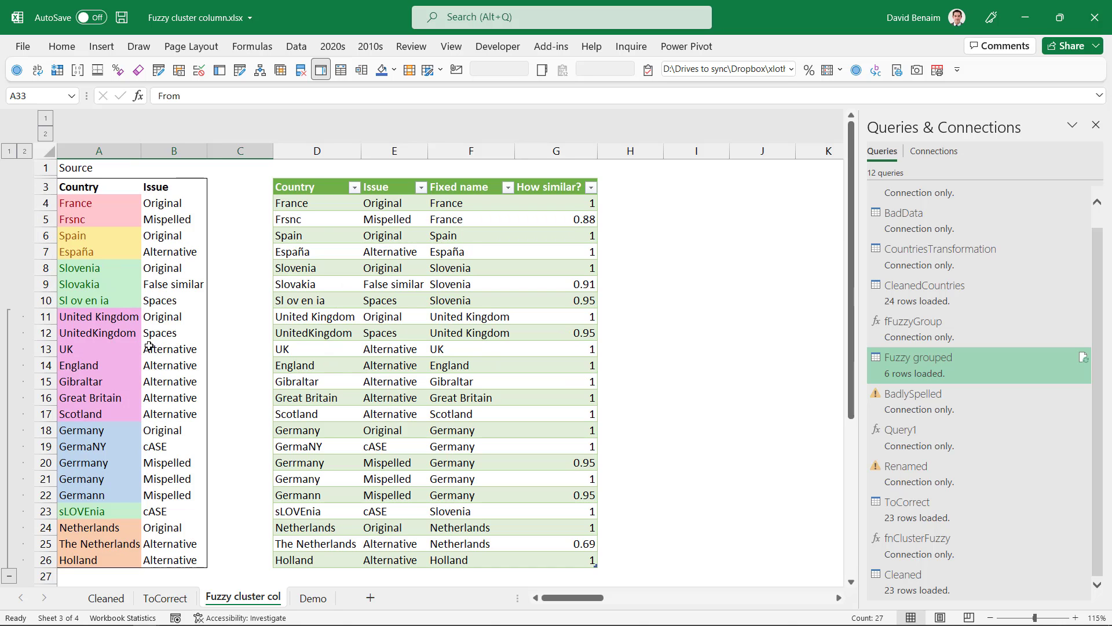
scroll(176, 431, down, 4)
scroll(175, 431, up, 4)
scroll(340, 221, down, 10)
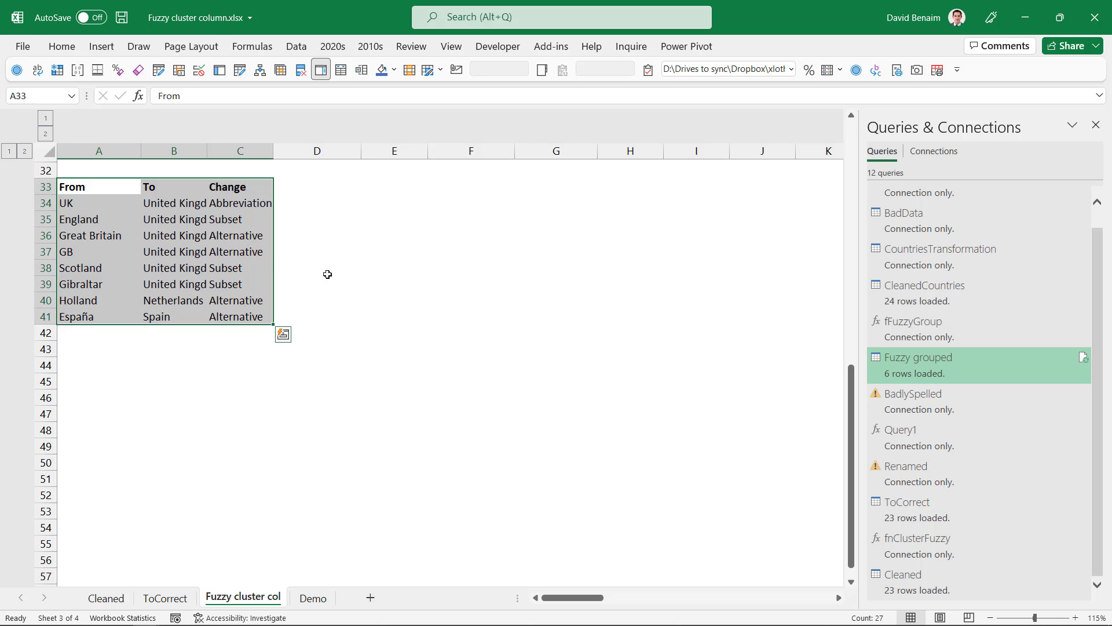
scroll(305, 269, up, 10)
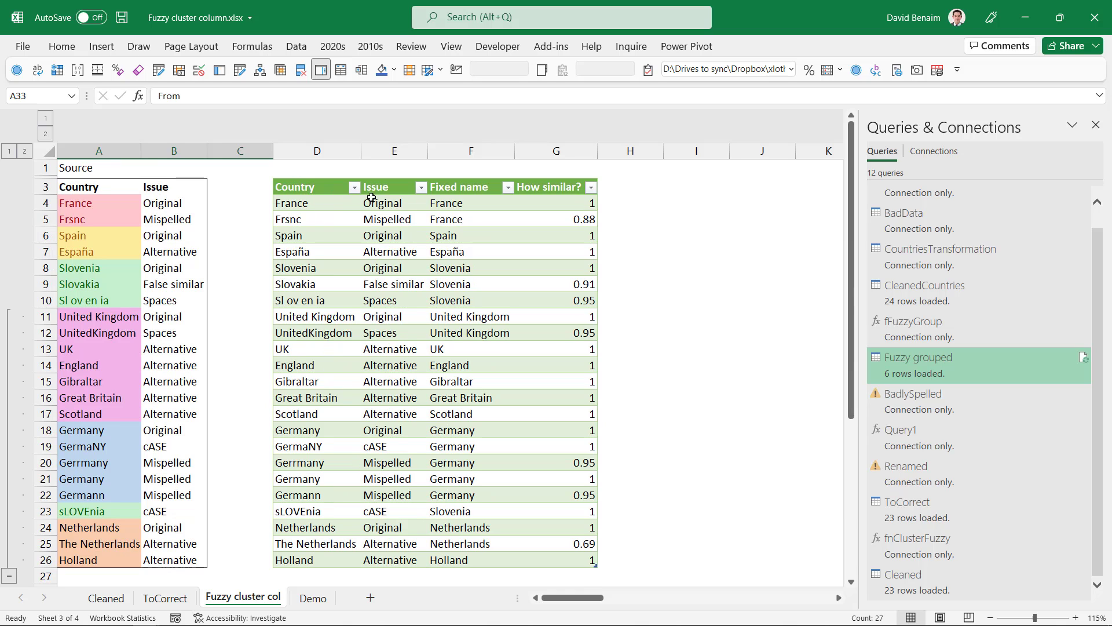
Review the Fixed name column and the Slovenia row, then reselect A33:C41.
drag(460, 206, 460, 579)
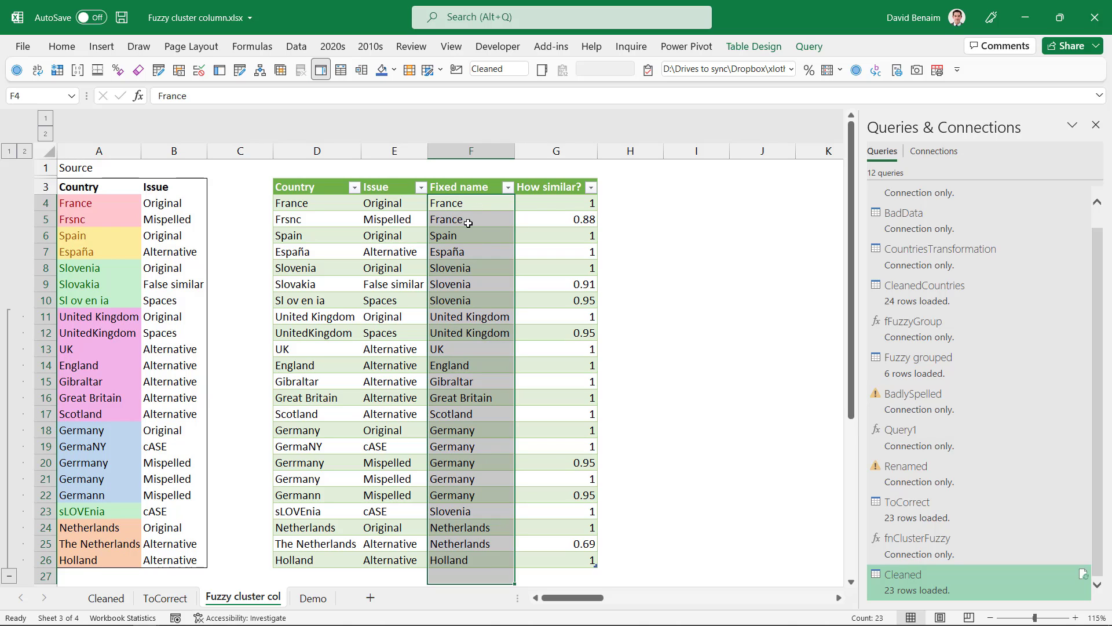
click(389, 268)
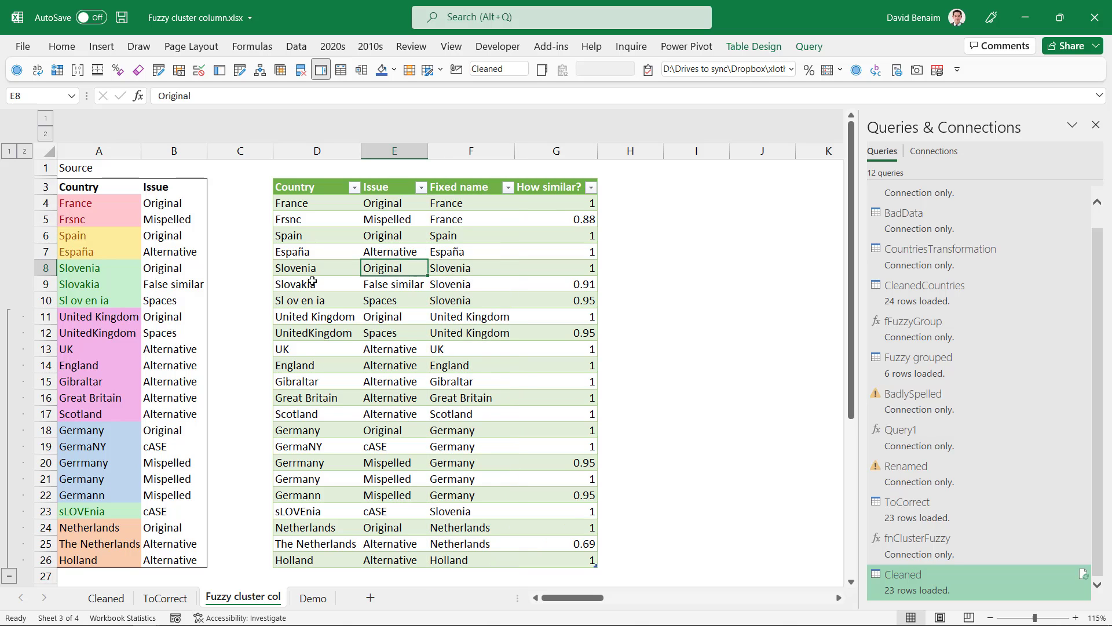
drag(305, 270, 550, 269)
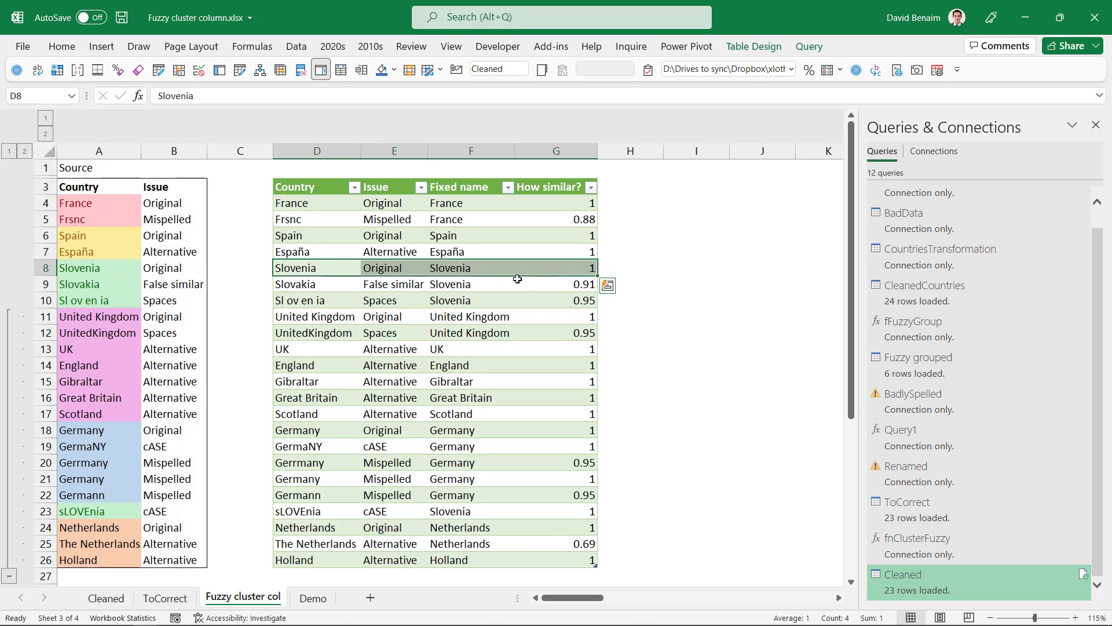
drag(317, 284, 597, 283)
scroll(467, 349, down, 7)
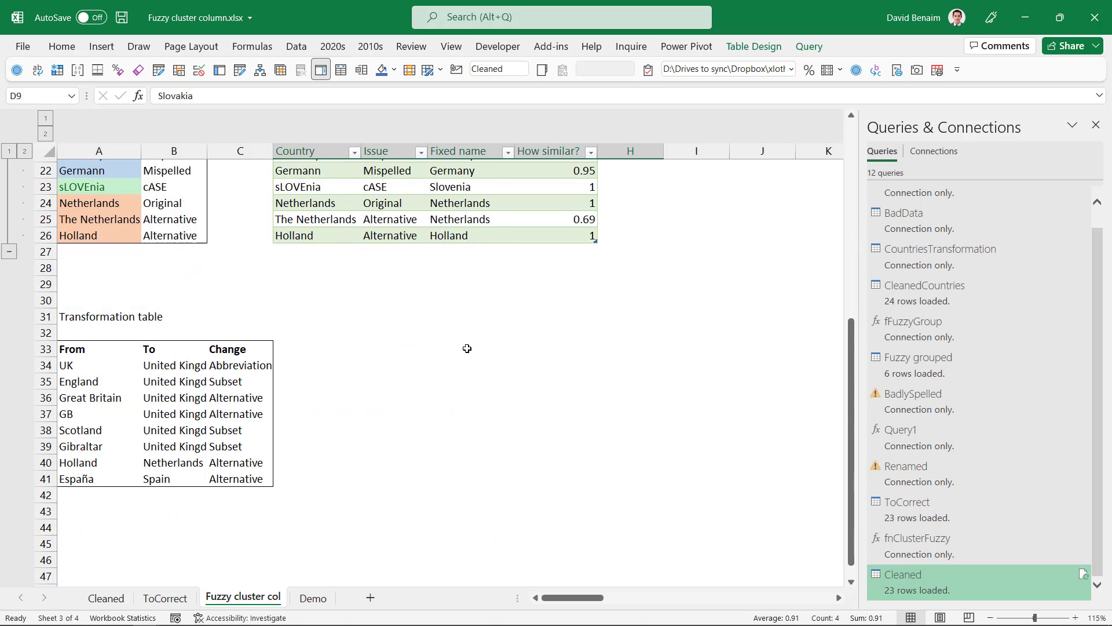
drag(89, 350, 241, 486)
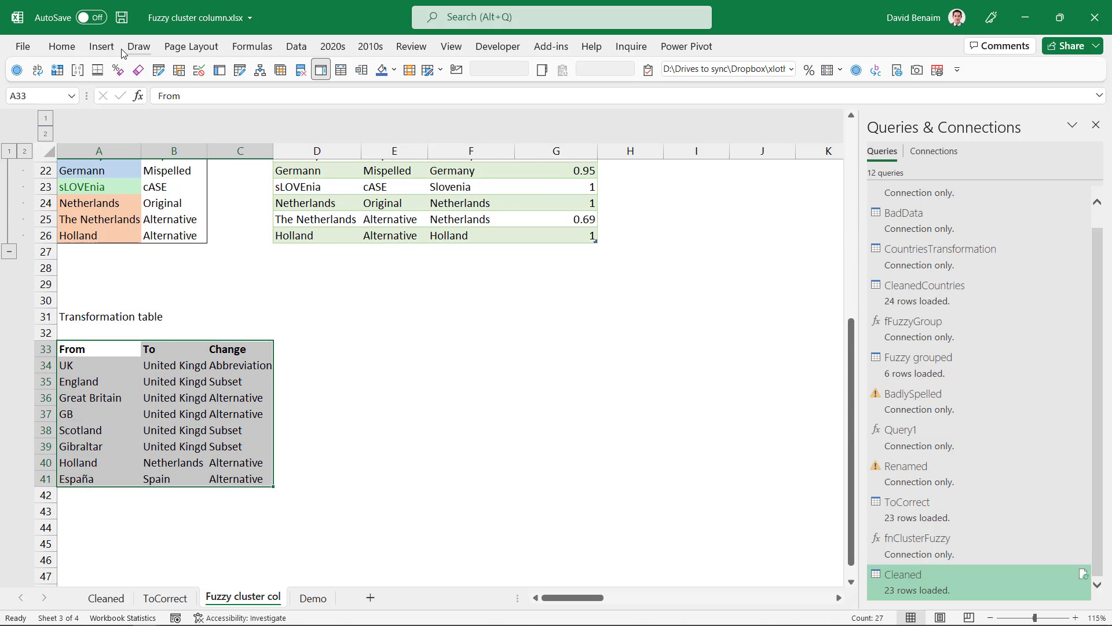
Load the selected range into Power Query as a table with headers via From Table/Range.
click(300, 50)
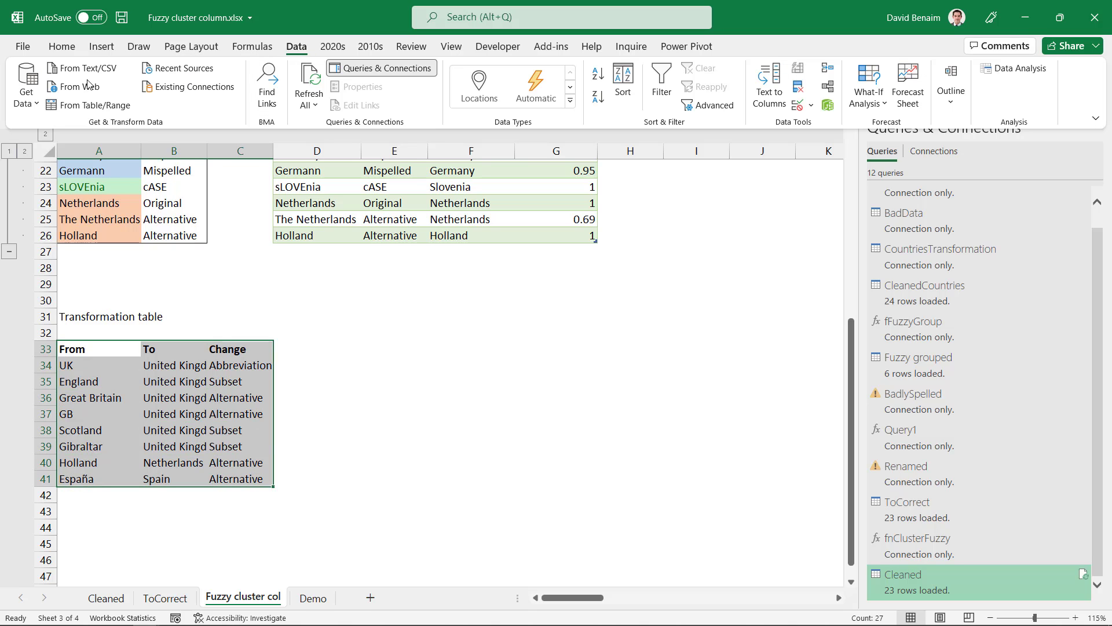
click(82, 103)
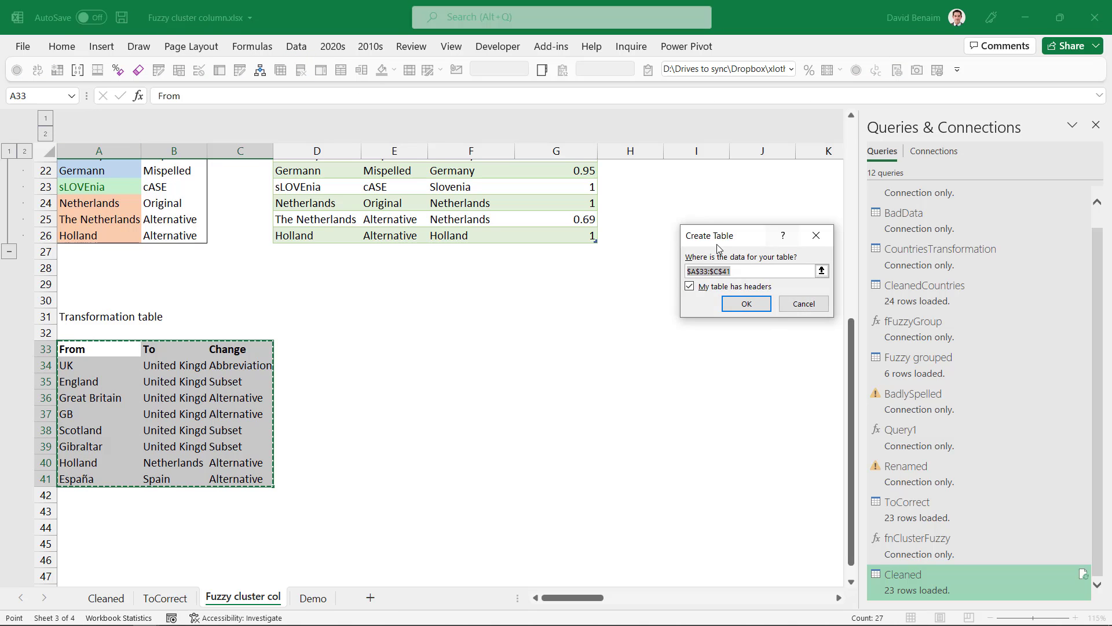
drag(744, 242, 361, 308)
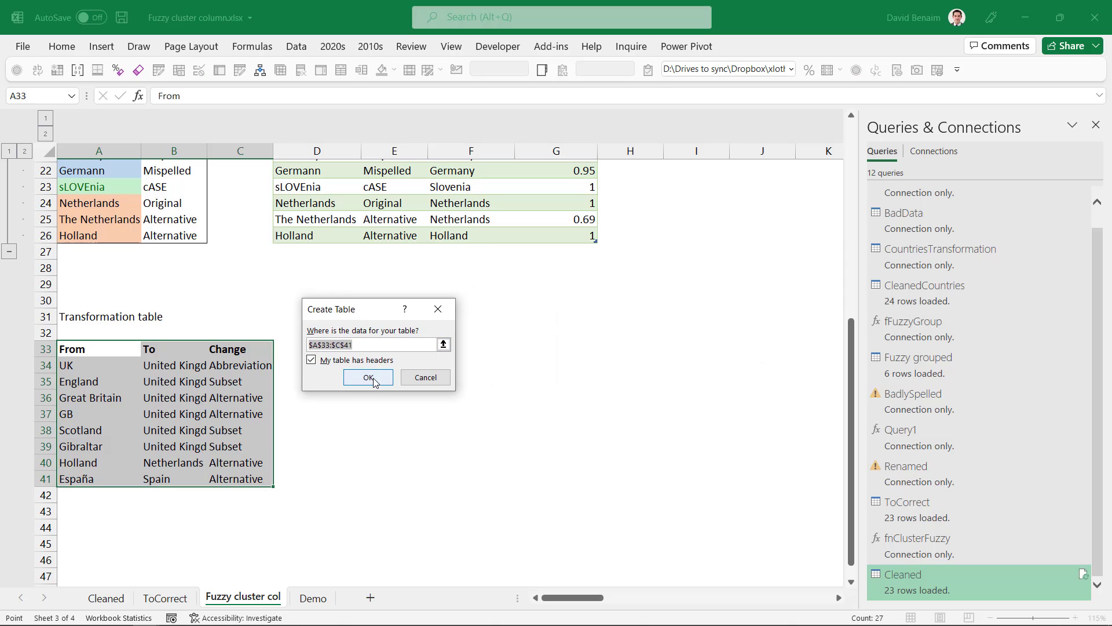
click(373, 378)
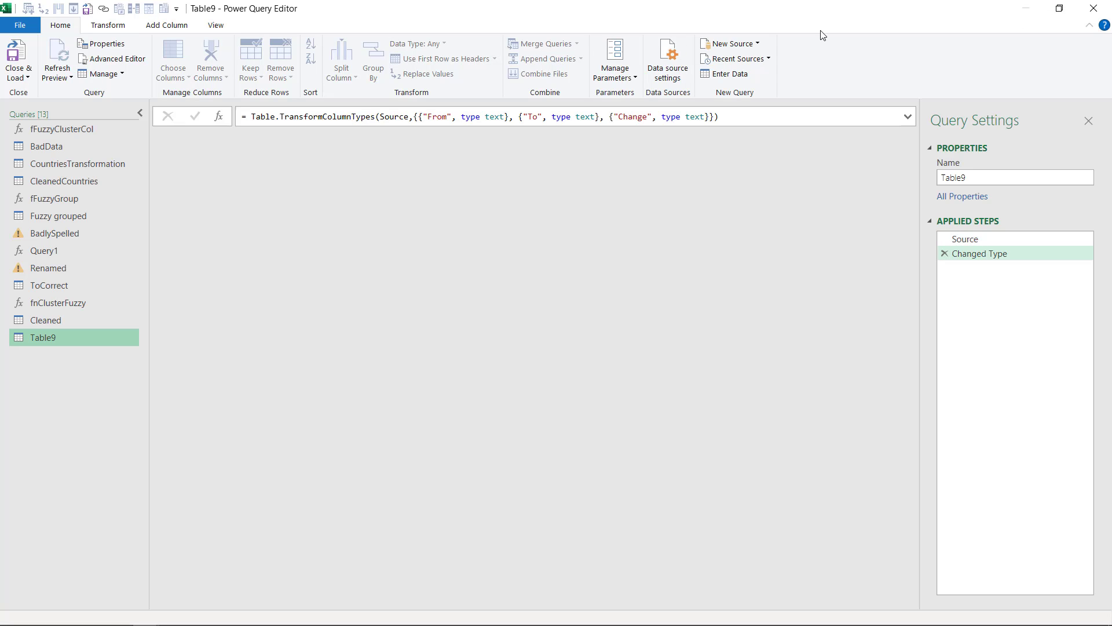
Maximize Power Query Editor and rename query Table9 to Transformatin.
click(1059, 8)
drag(476, 153, 407, 554)
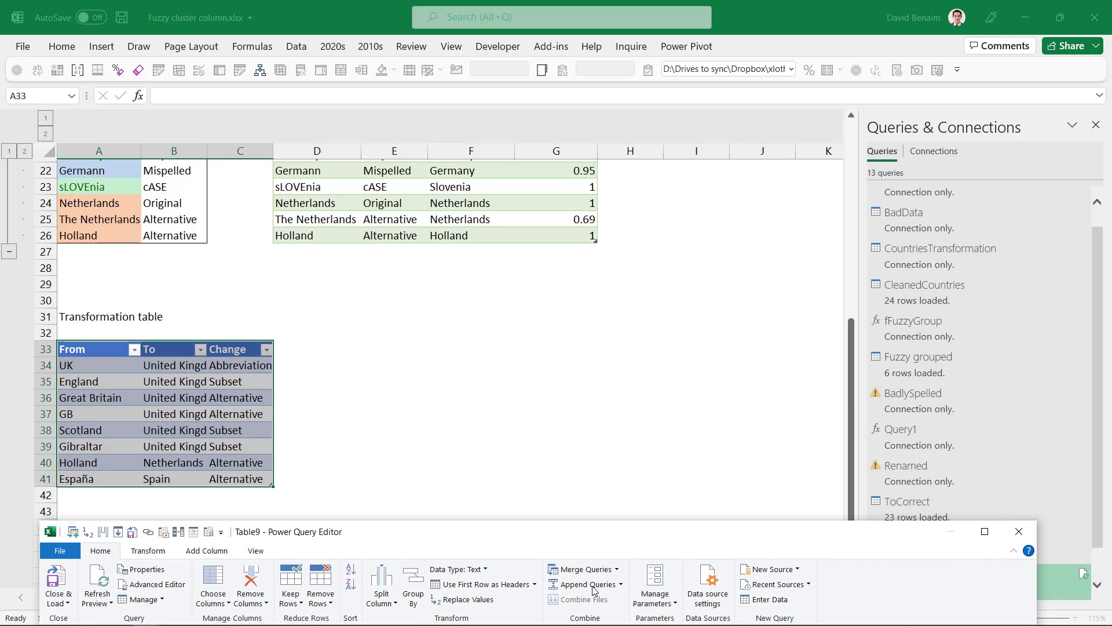
click(985, 531)
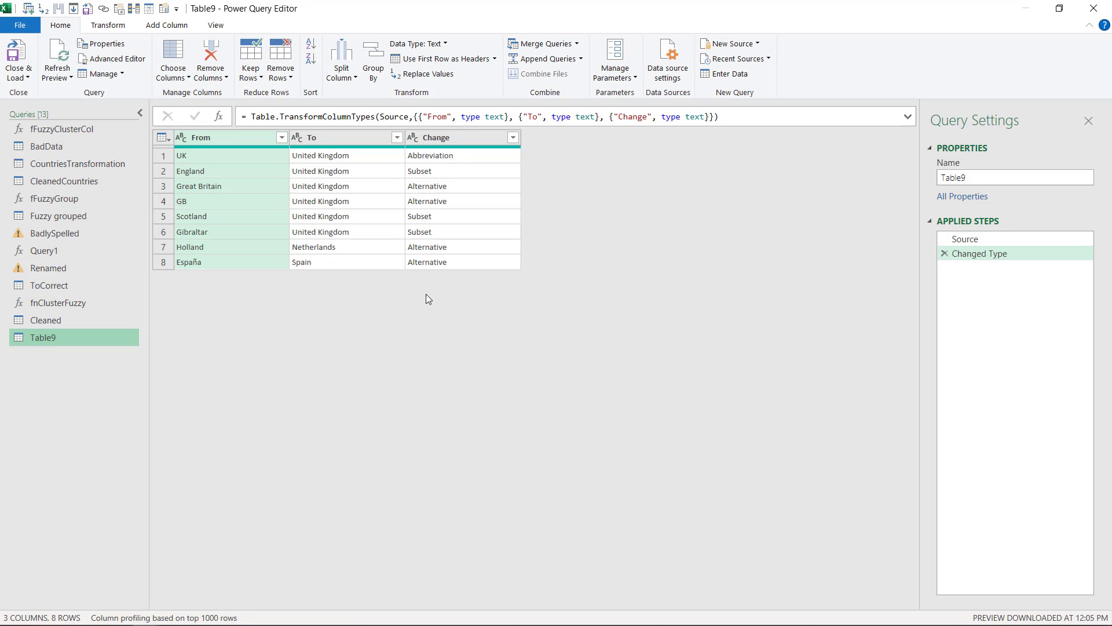
double_click(945, 179)
text(Trans)
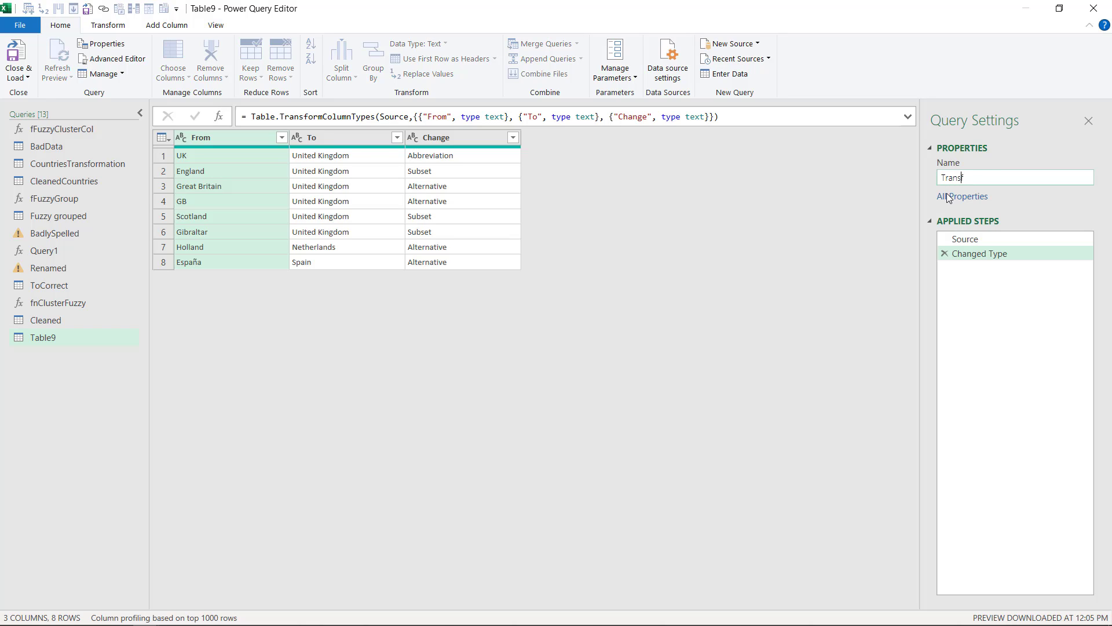
text(formatin)
key(Return)
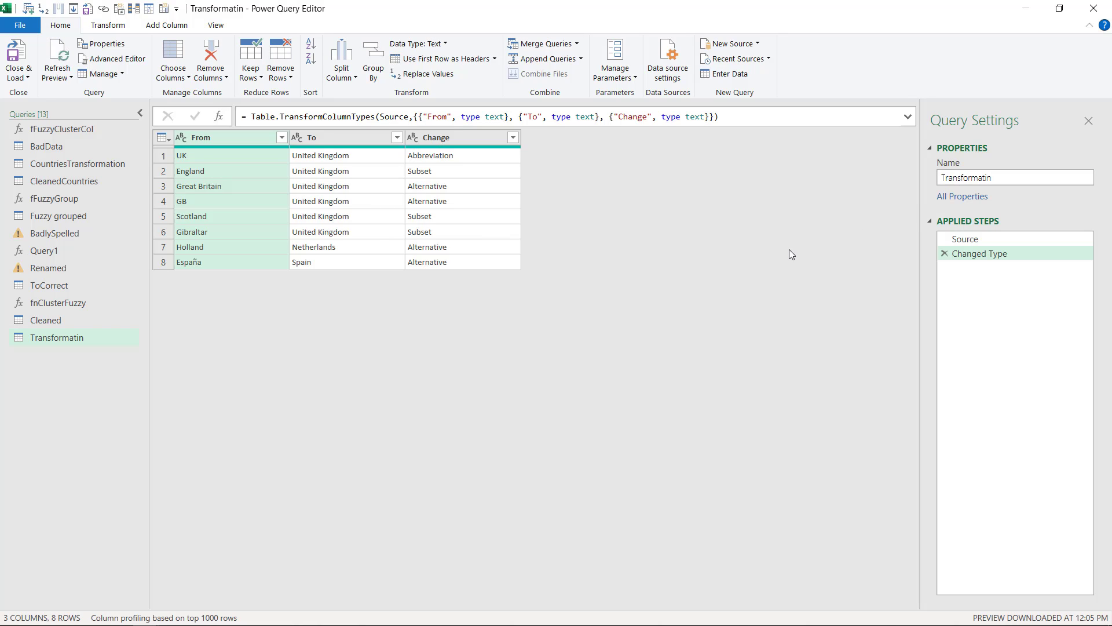
In the Cleaned query formula, replace the null TransformationTable value with Transformatin.
click(68, 324)
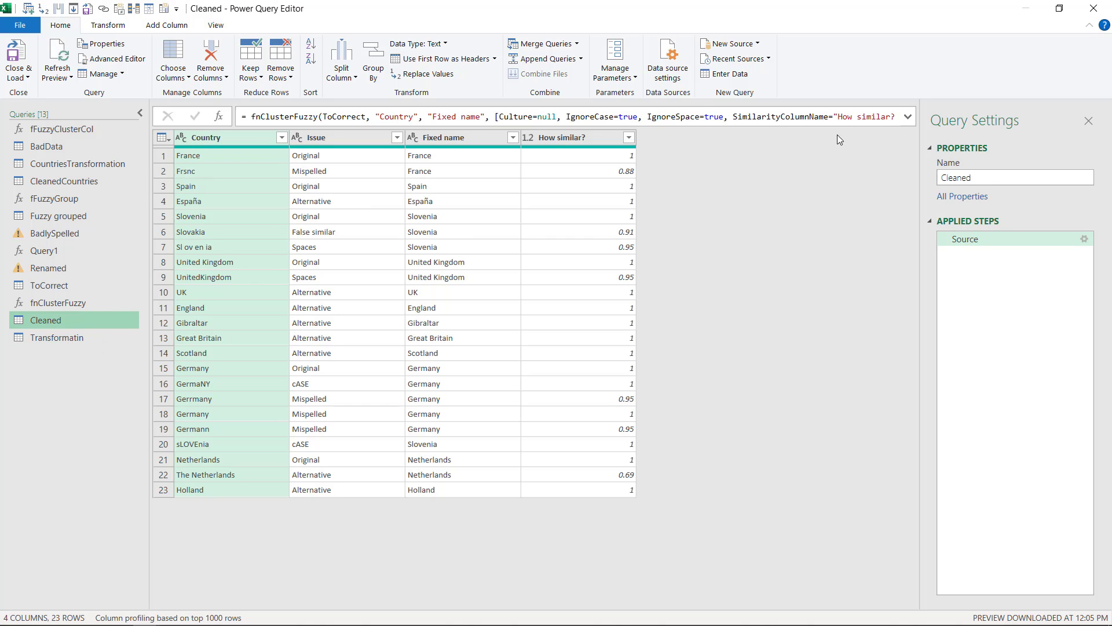
click(908, 117)
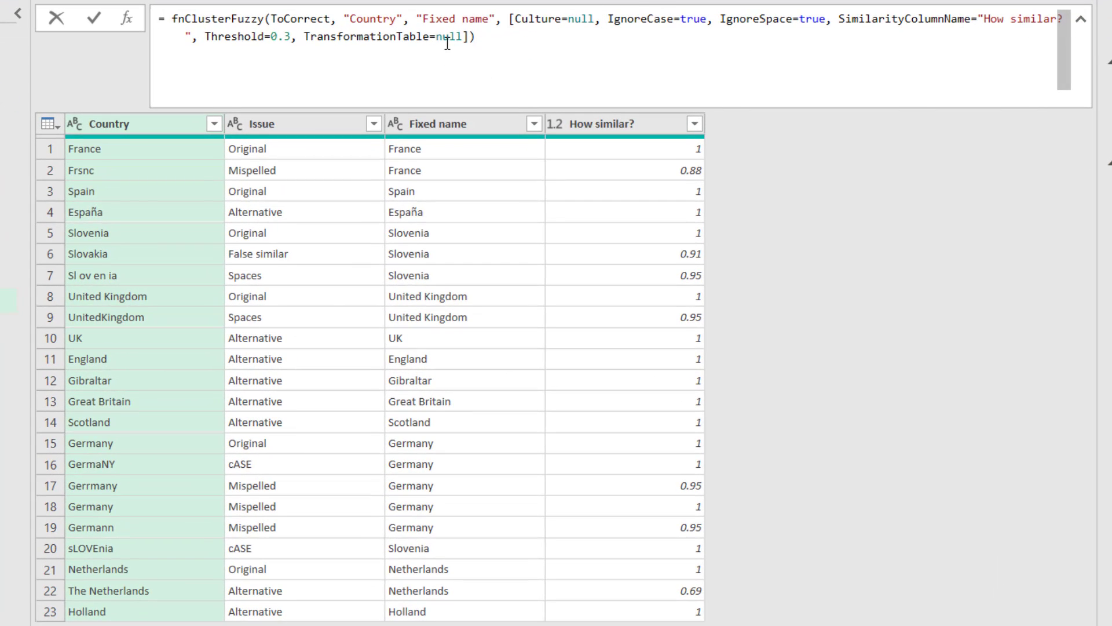
double_click(455, 41)
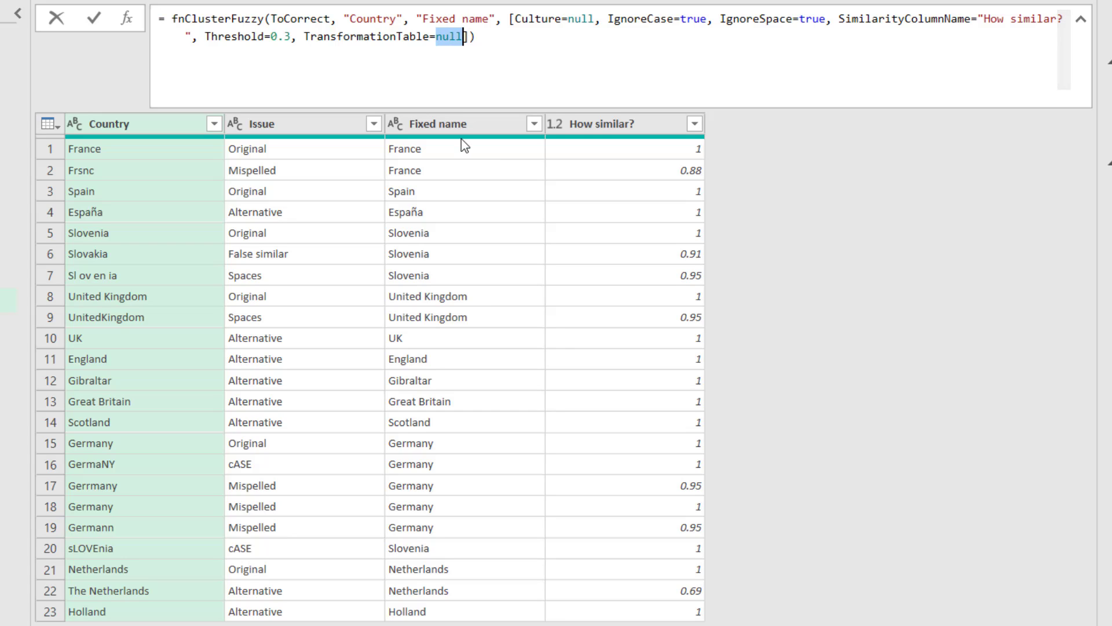
text(Transforma)
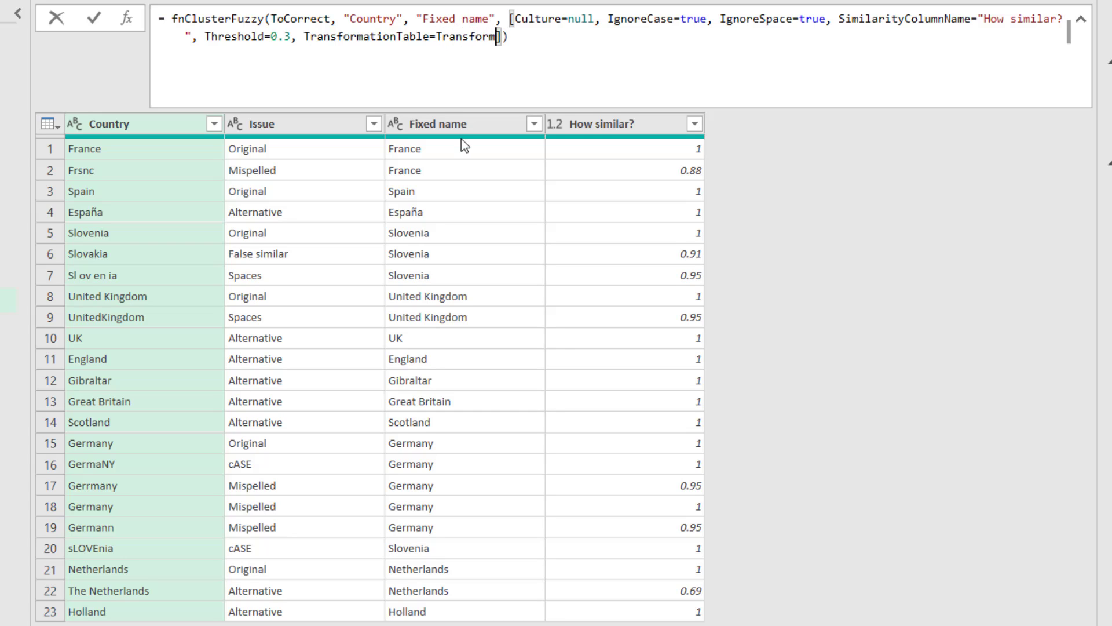
text(tin)
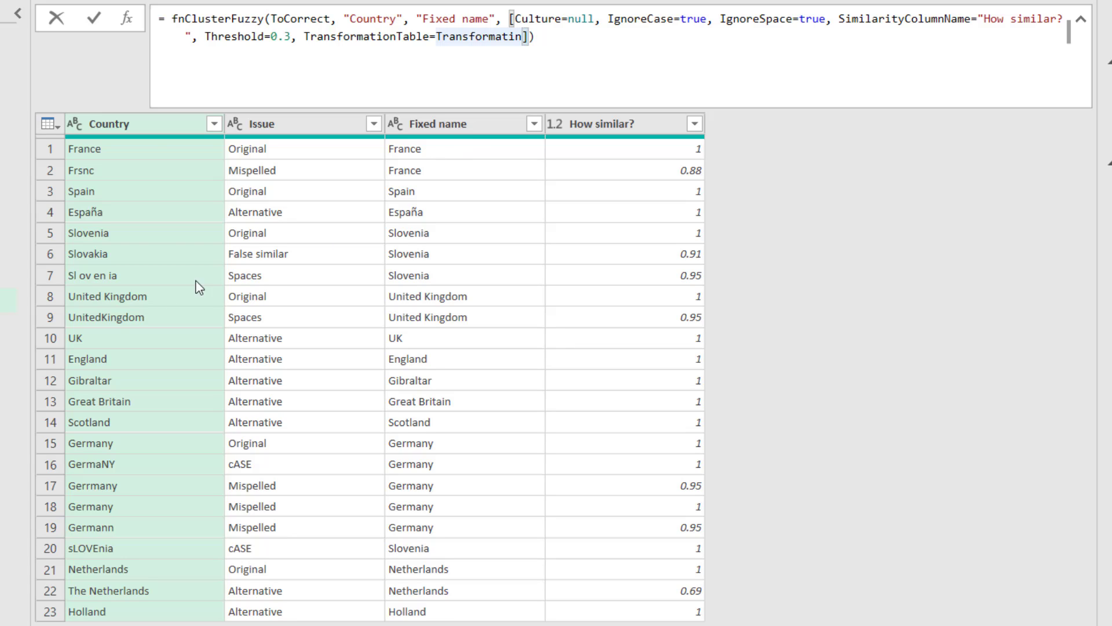
key(End)
key(Return)
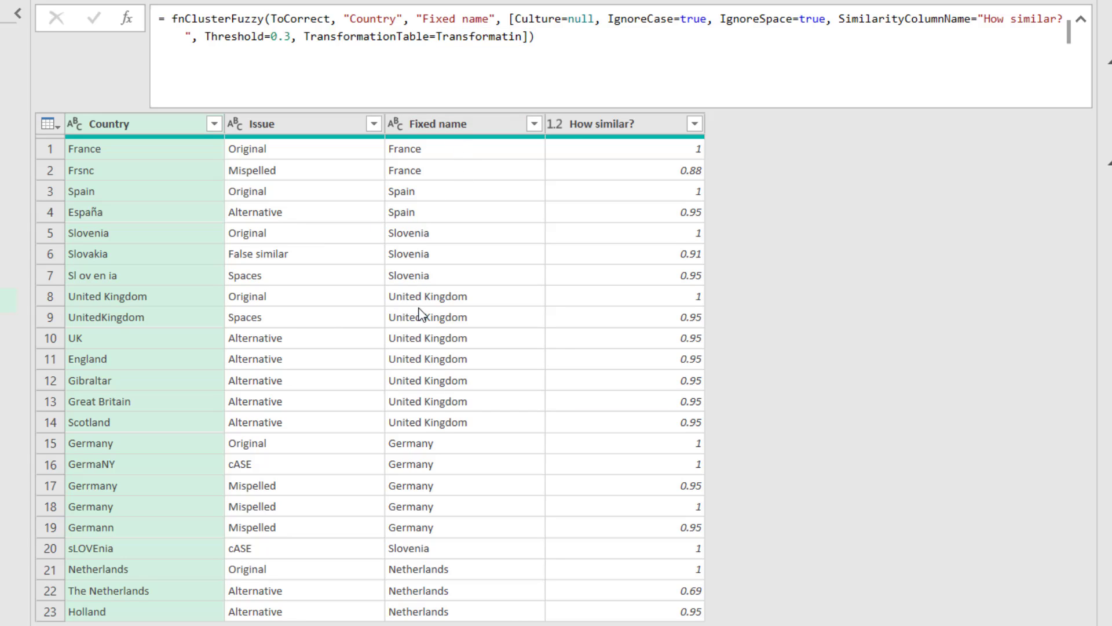
Verify England, UK and Great Britain now become United Kingdom and Holland becomes Netherlands.
click(140, 357)
click(462, 358)
click(151, 342)
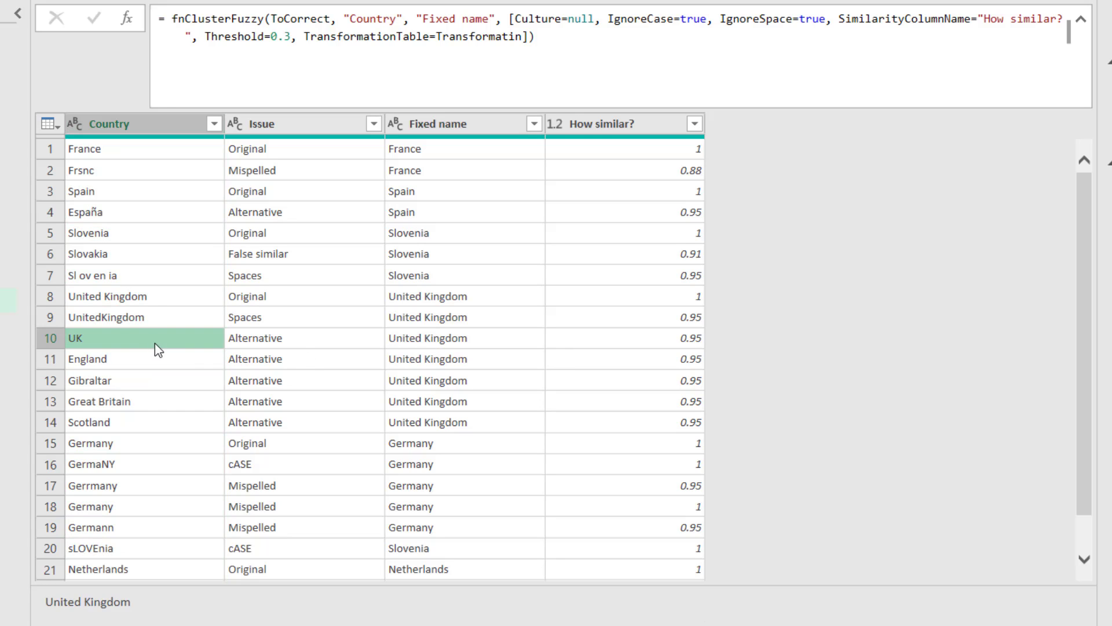
click(466, 337)
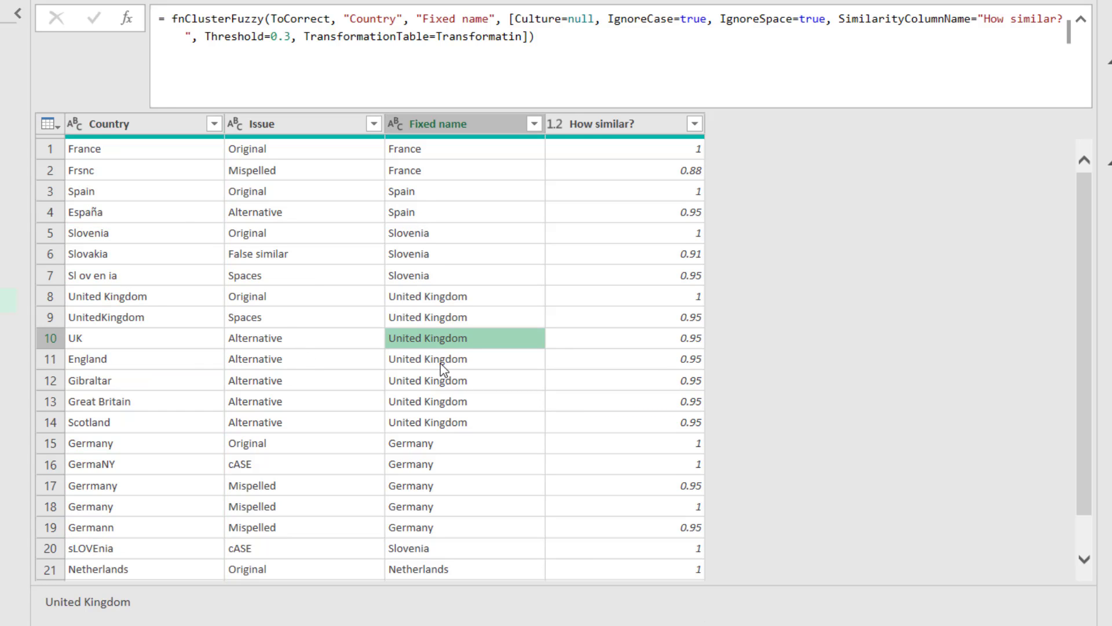
scroll(365, 545, down, 1)
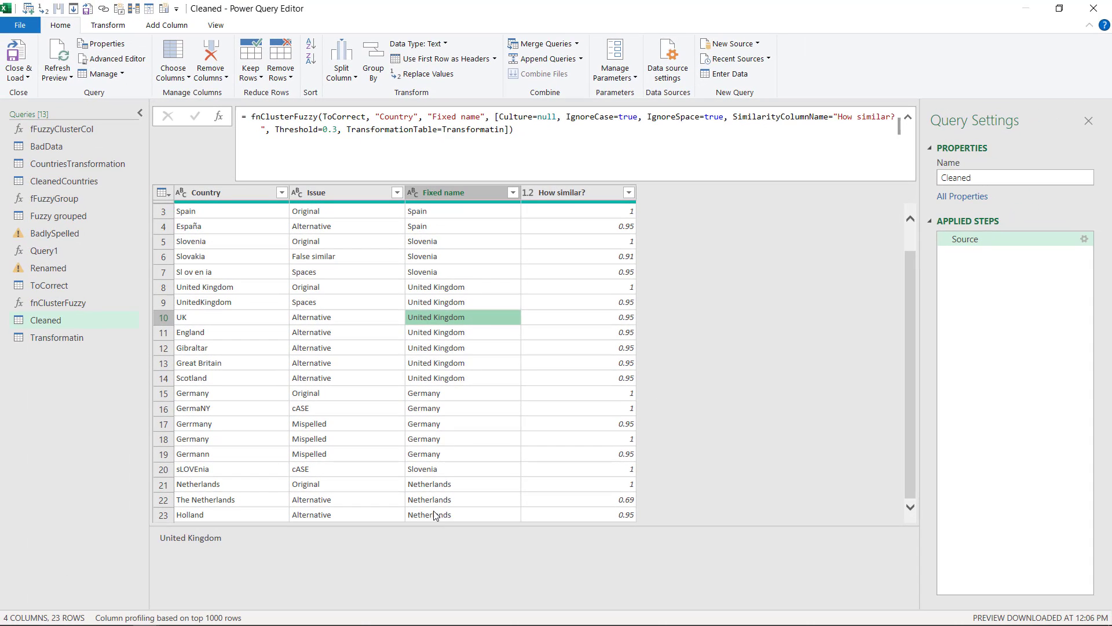
click(438, 568)
click(446, 527)
click(474, 362)
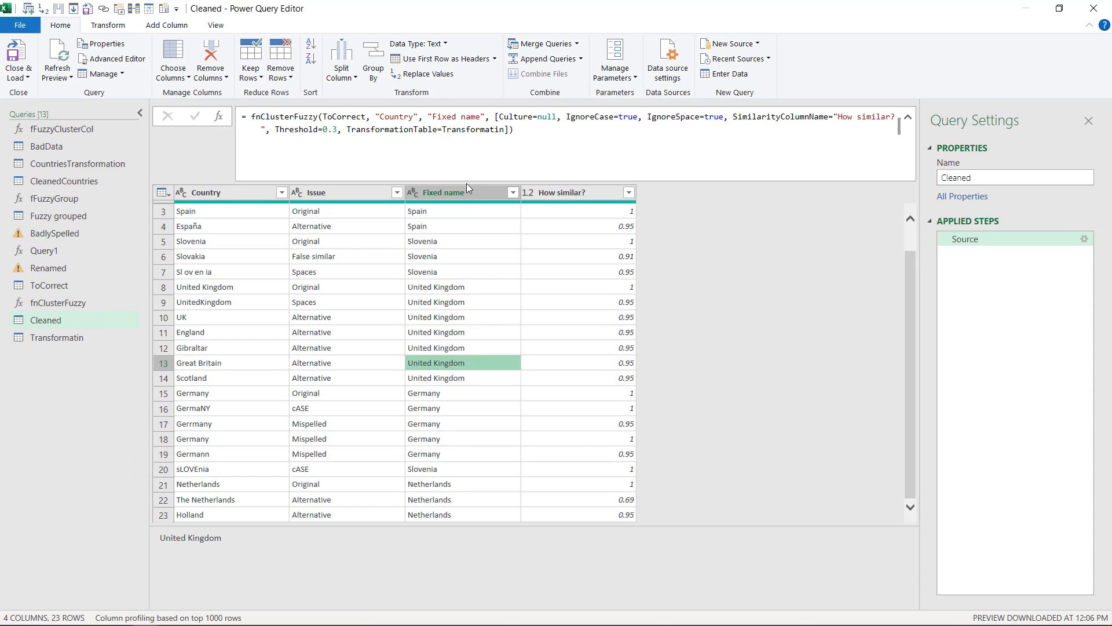
click(38, 337)
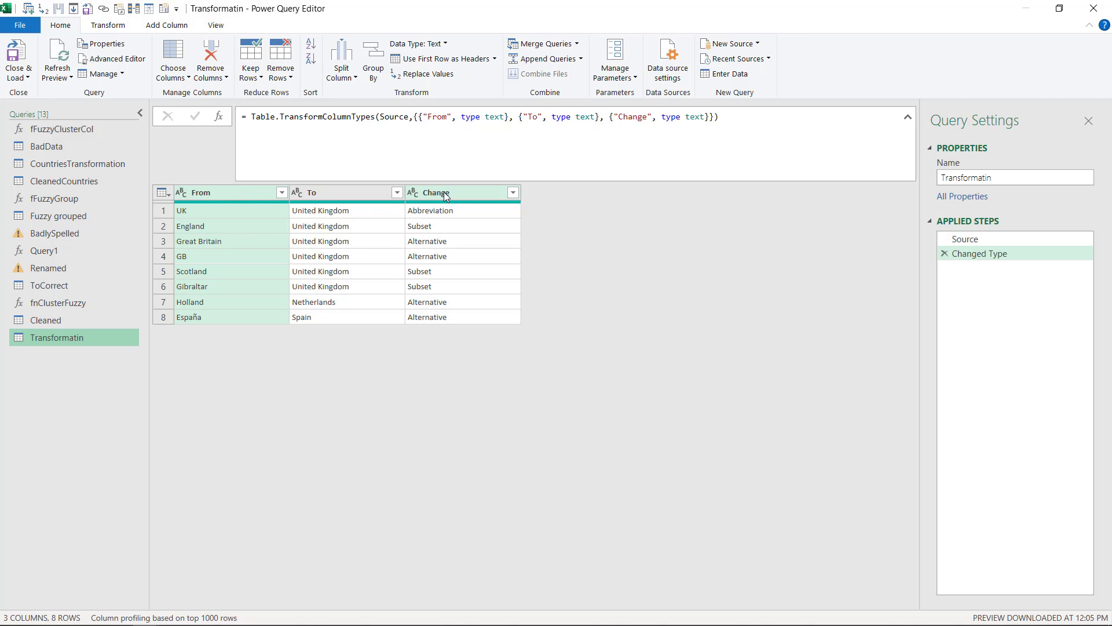
In Cleaned, start a conditional column returning Country when Country equals Slovakia.
click(64, 321)
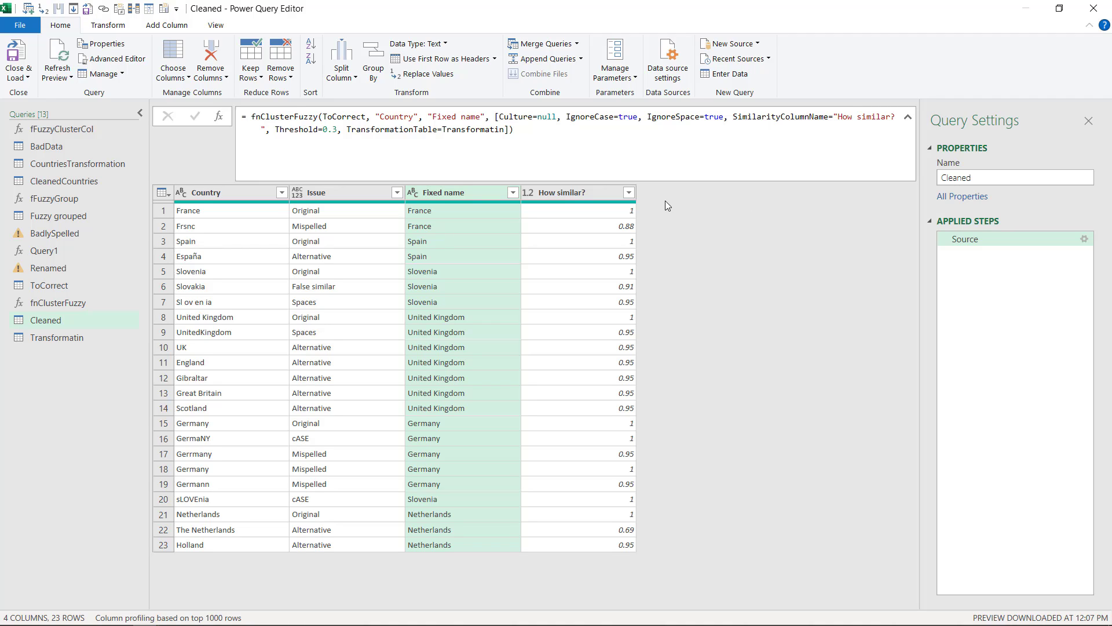
click(167, 25)
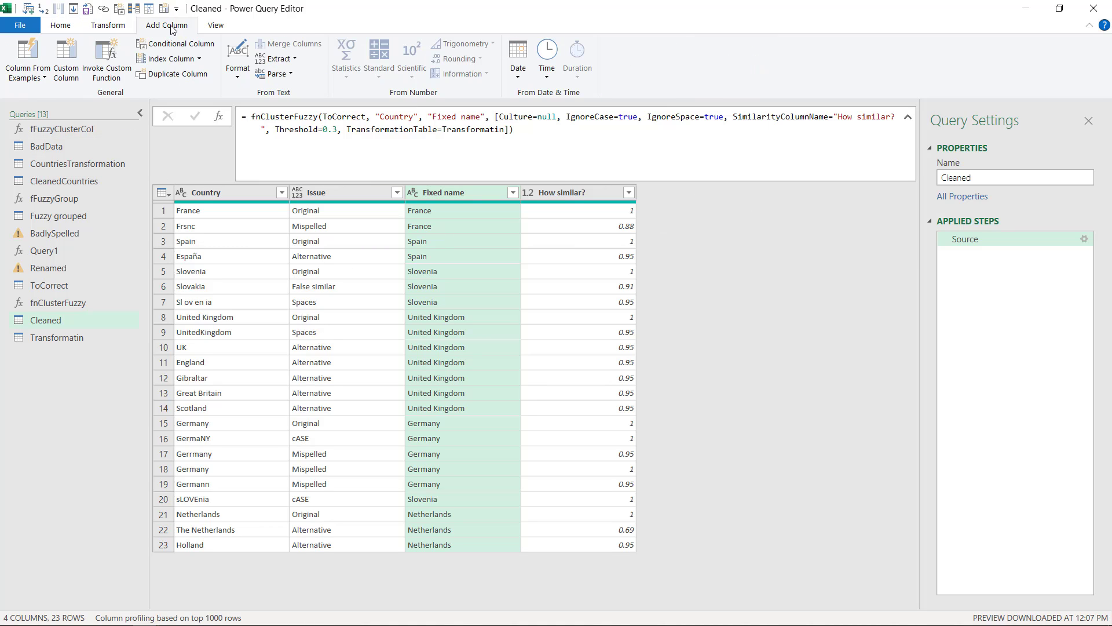
click(168, 44)
click(324, 305)
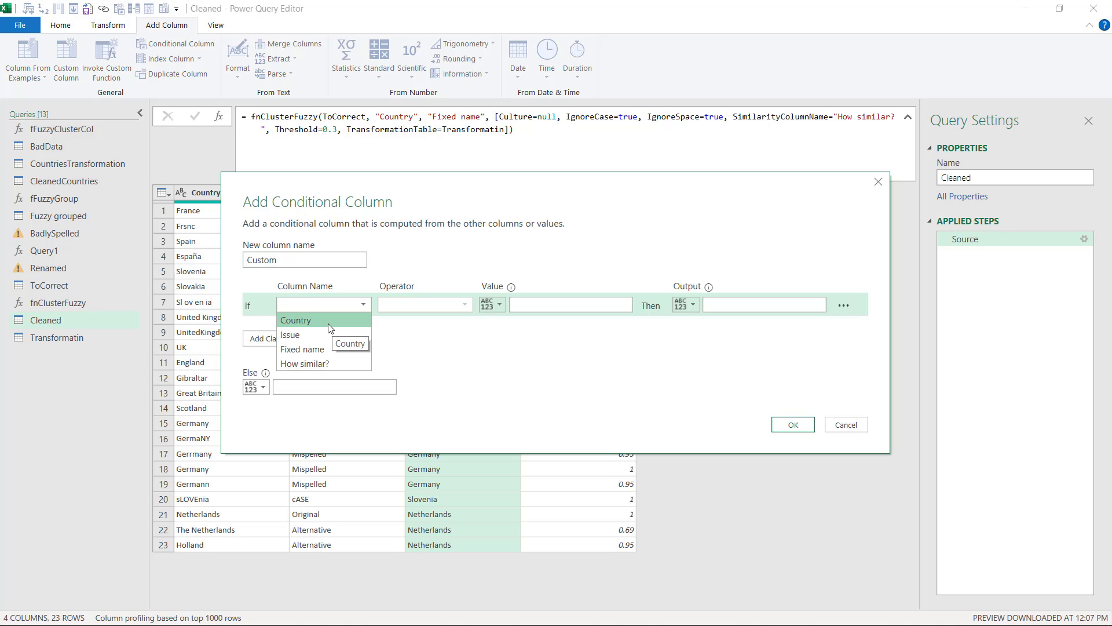
click(329, 326)
click(529, 305)
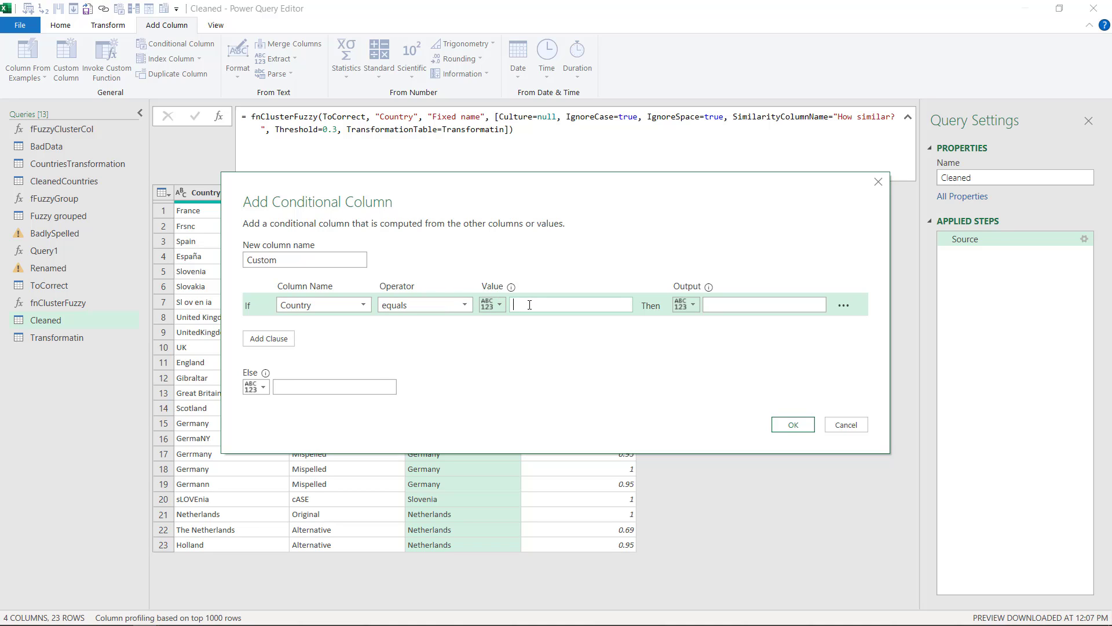
text(Slovakia)
click(689, 306)
click(714, 335)
click(725, 308)
key(Return)
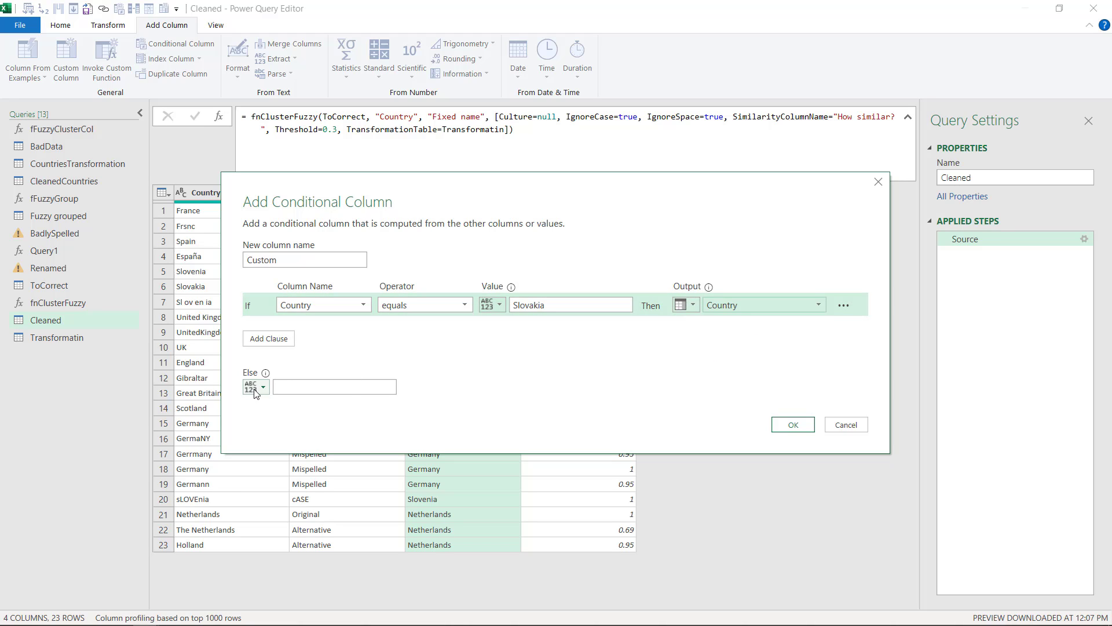
Set the Else output to the Fixed name column and name the column Clean country.
click(251, 387)
click(285, 418)
click(301, 387)
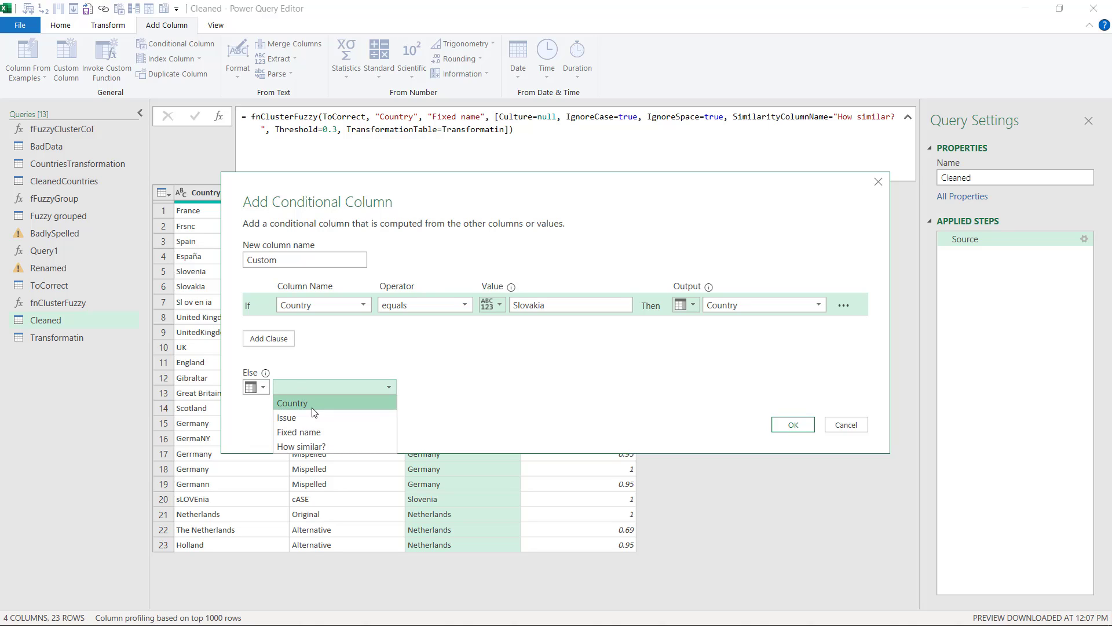
click(335, 433)
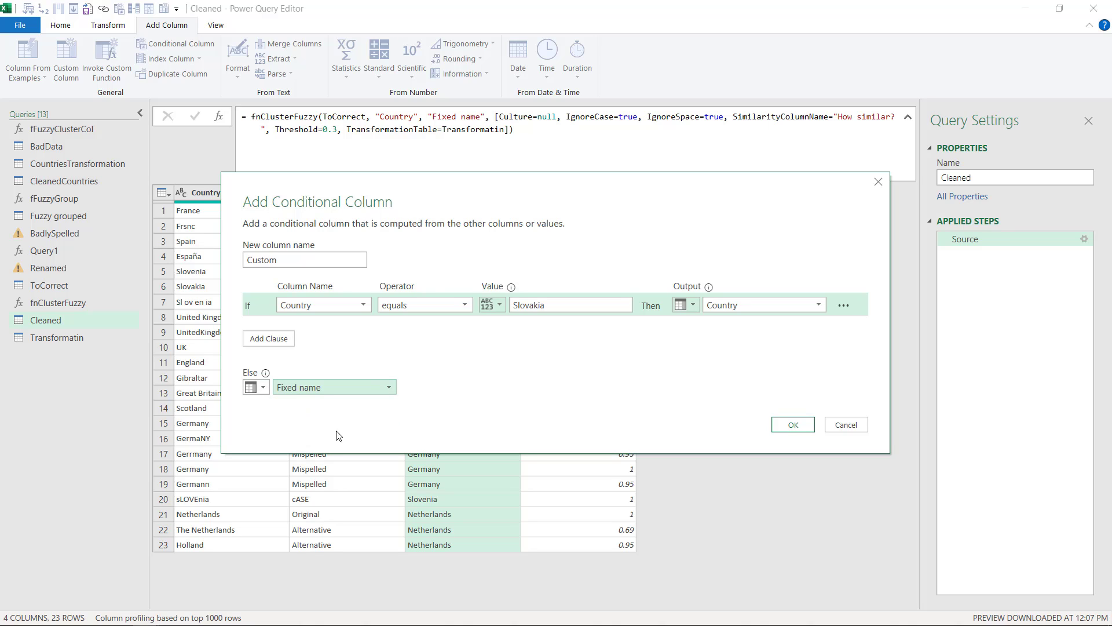
double_click(259, 262)
text(Clean)
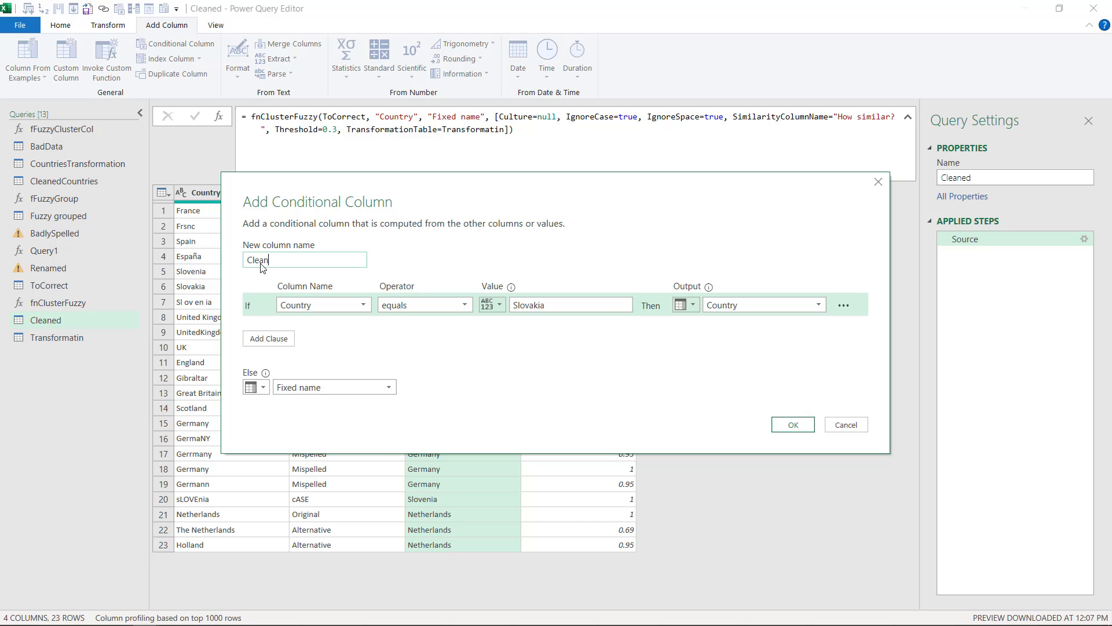
text( country)
key(Return)
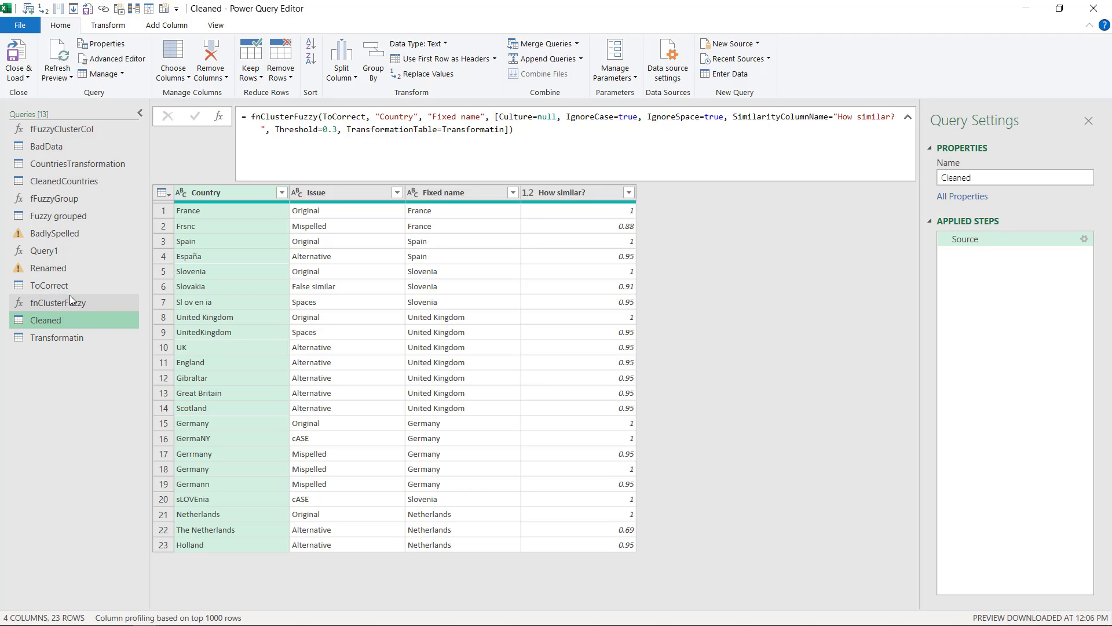
Delete the Changed Type1 and Changed Type steps from the ToCorrect query.
click(73, 288)
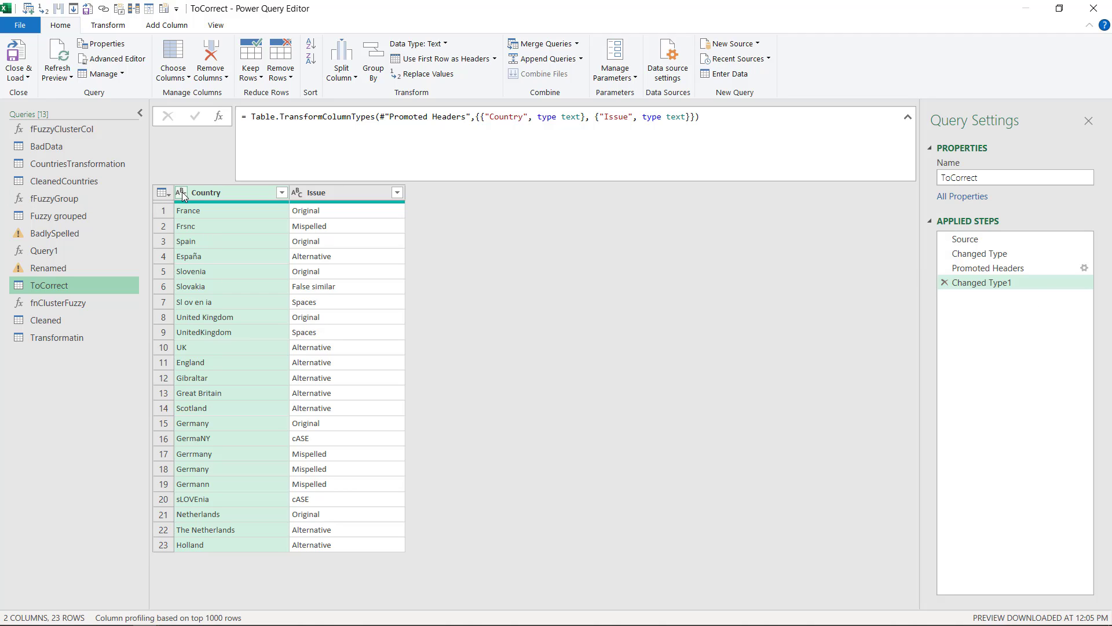
click(962, 254)
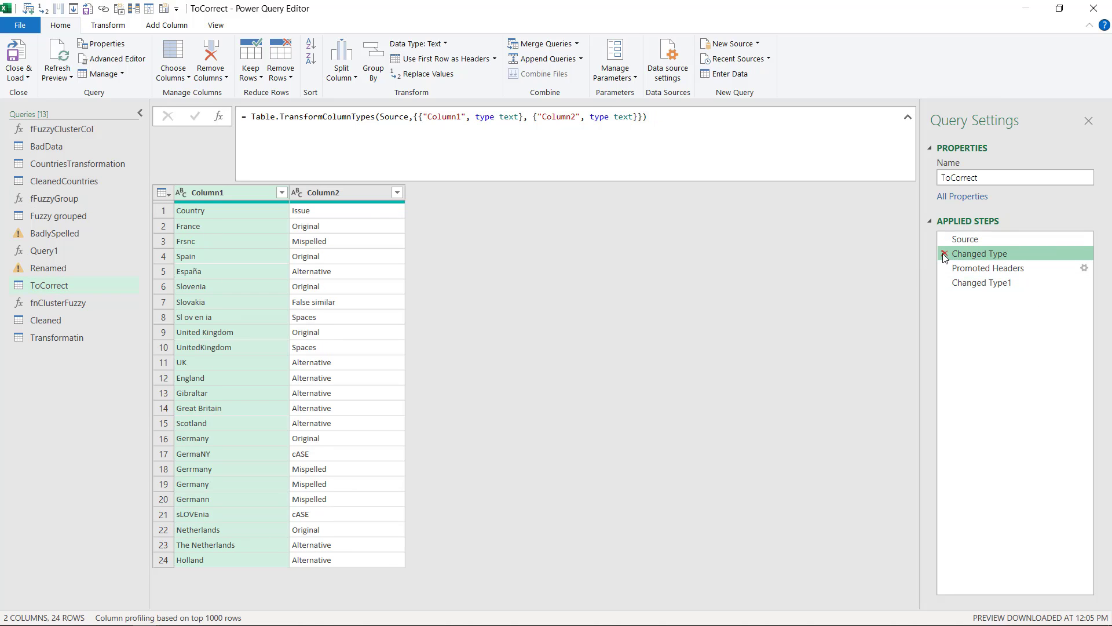
click(945, 282)
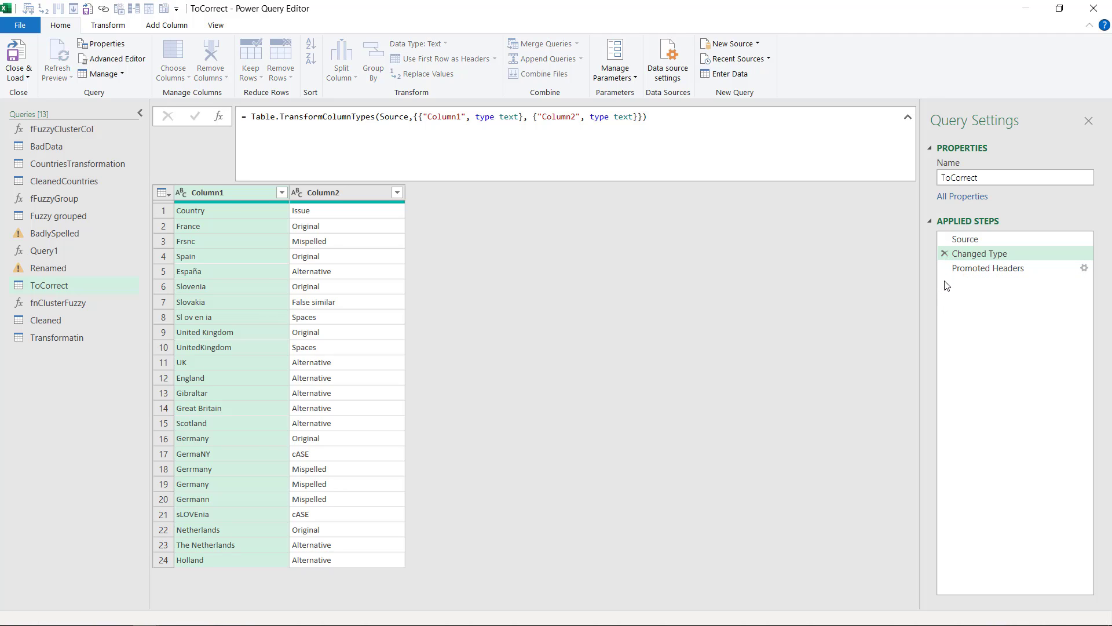
click(988, 267)
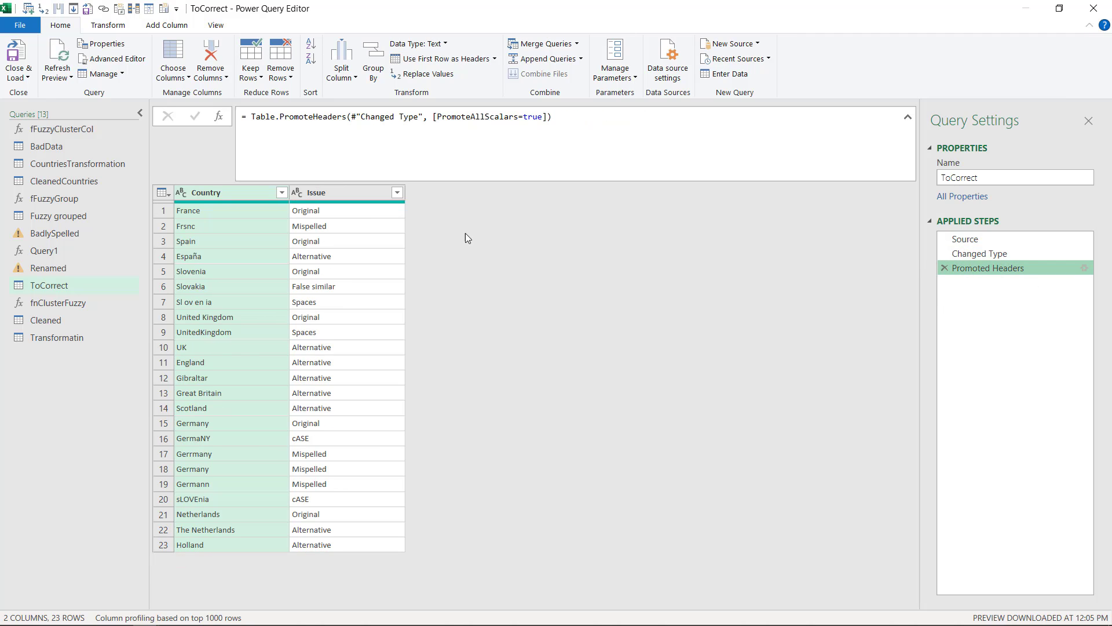
click(979, 253)
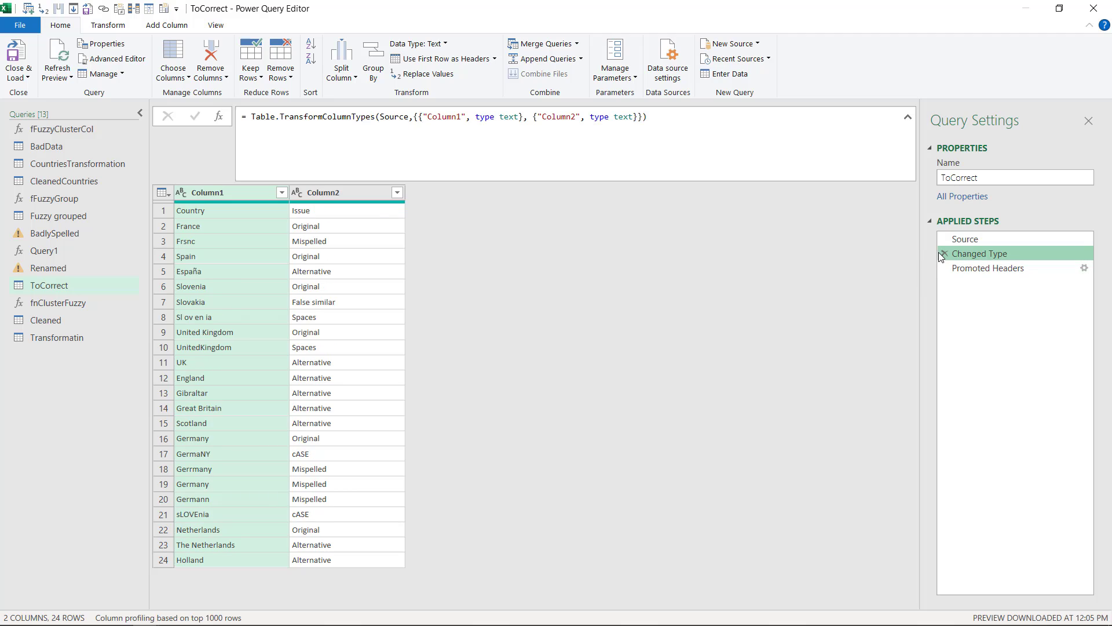
click(942, 253)
click(624, 348)
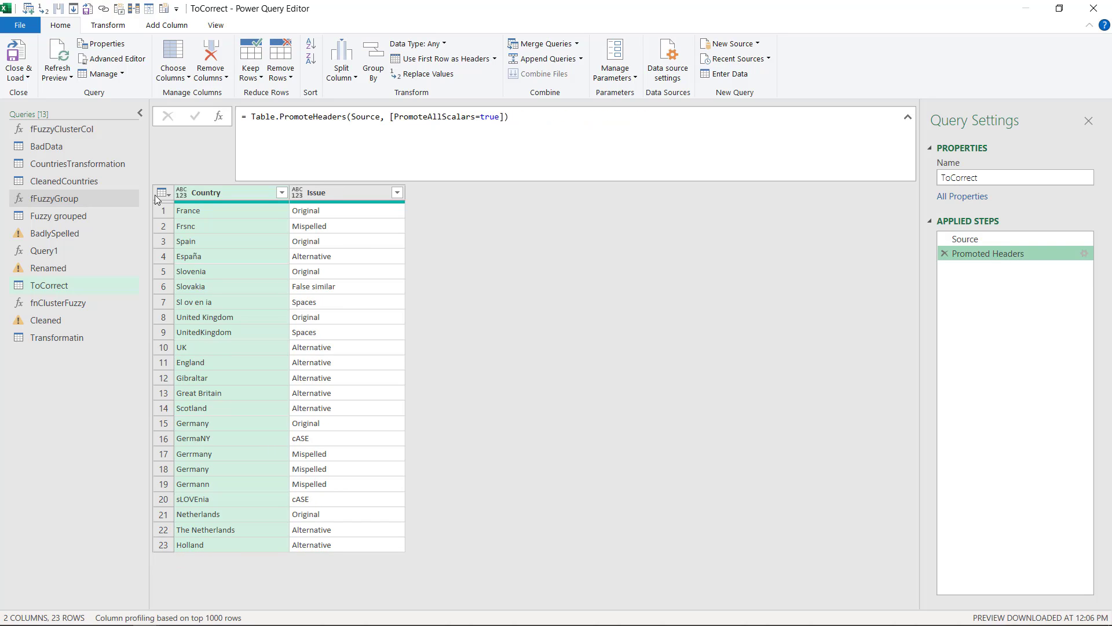
After Cleaned errors on text columns, set ToCorrect's Country type to Text and recheck Cleaned.
click(60, 320)
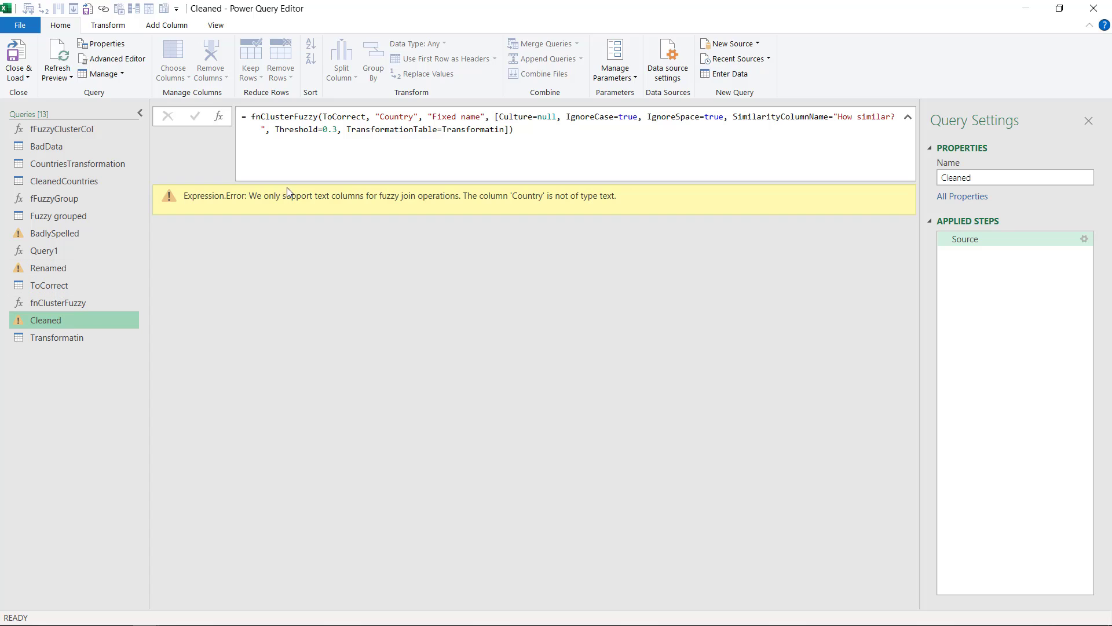
drag(251, 195, 560, 272)
click(296, 239)
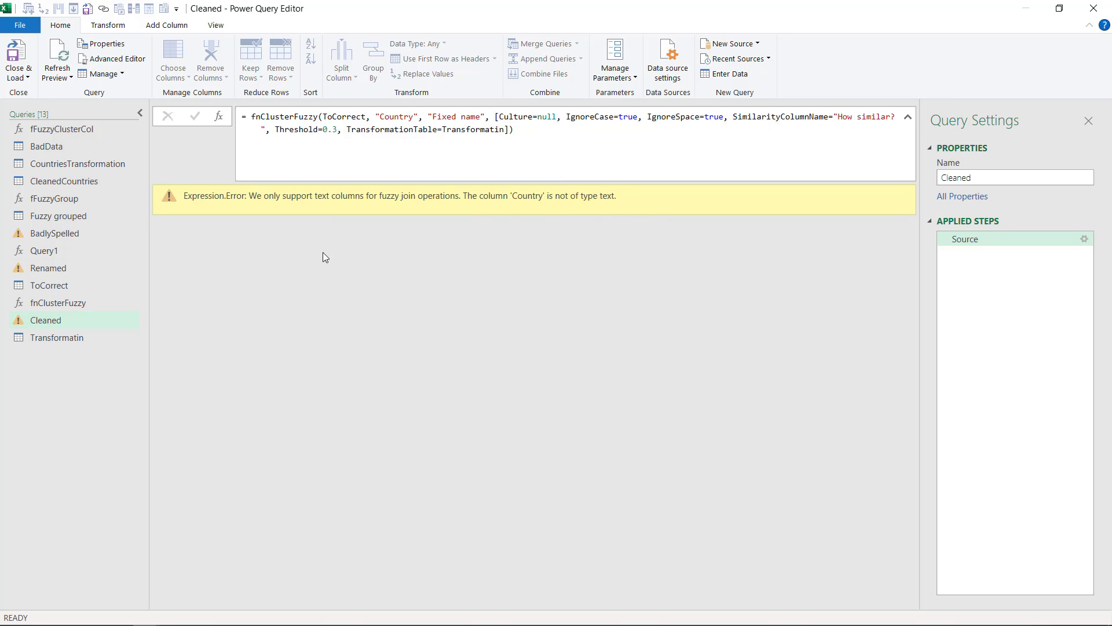
click(48, 287)
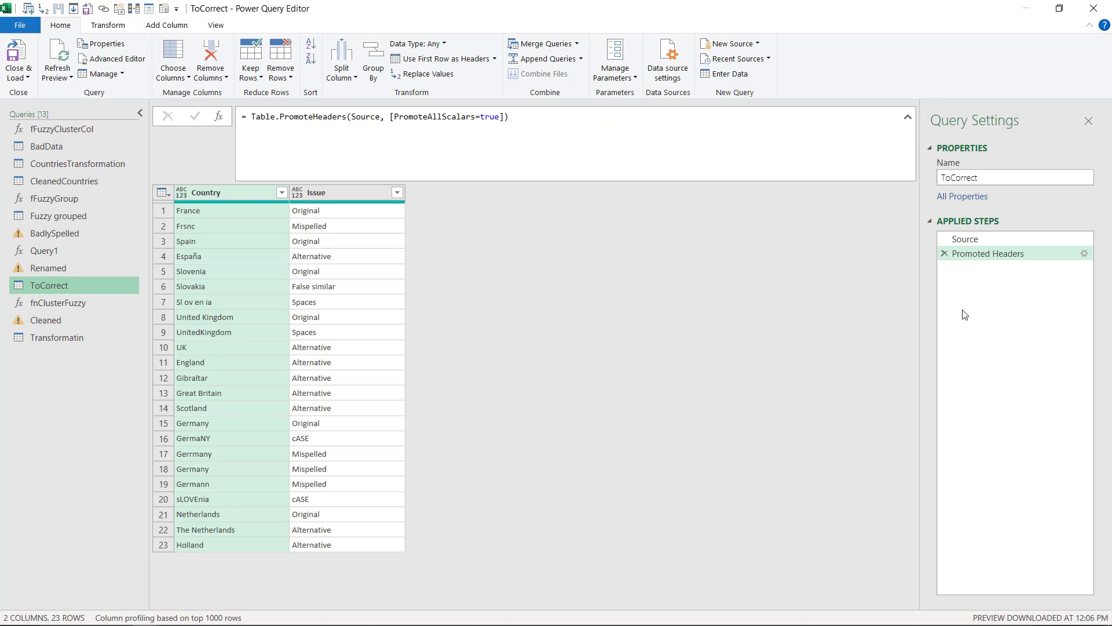
click(181, 196)
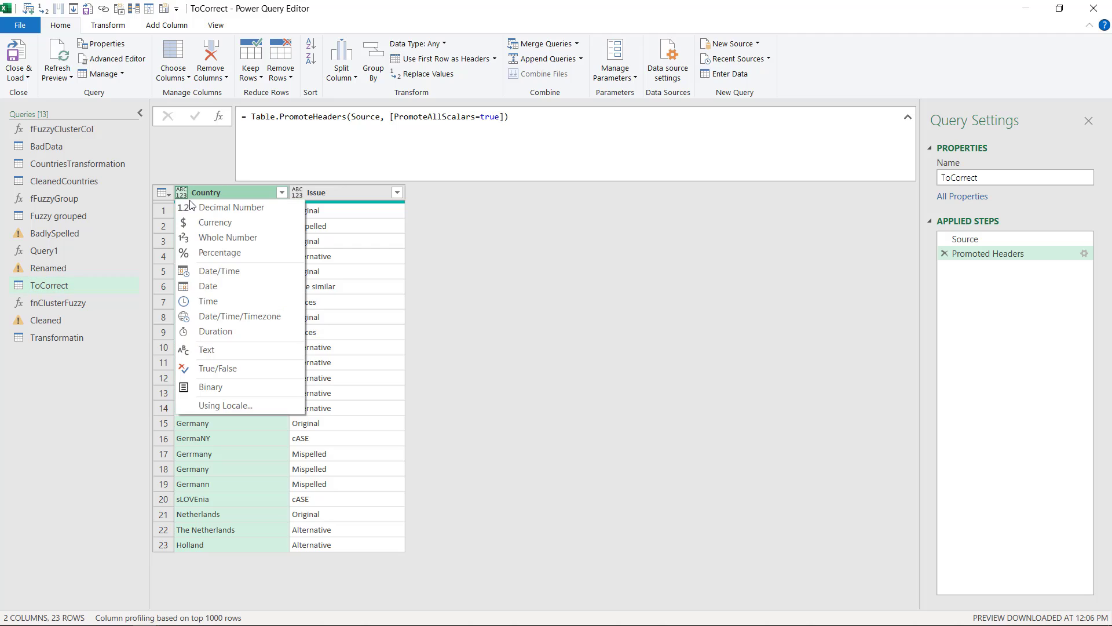
click(225, 355)
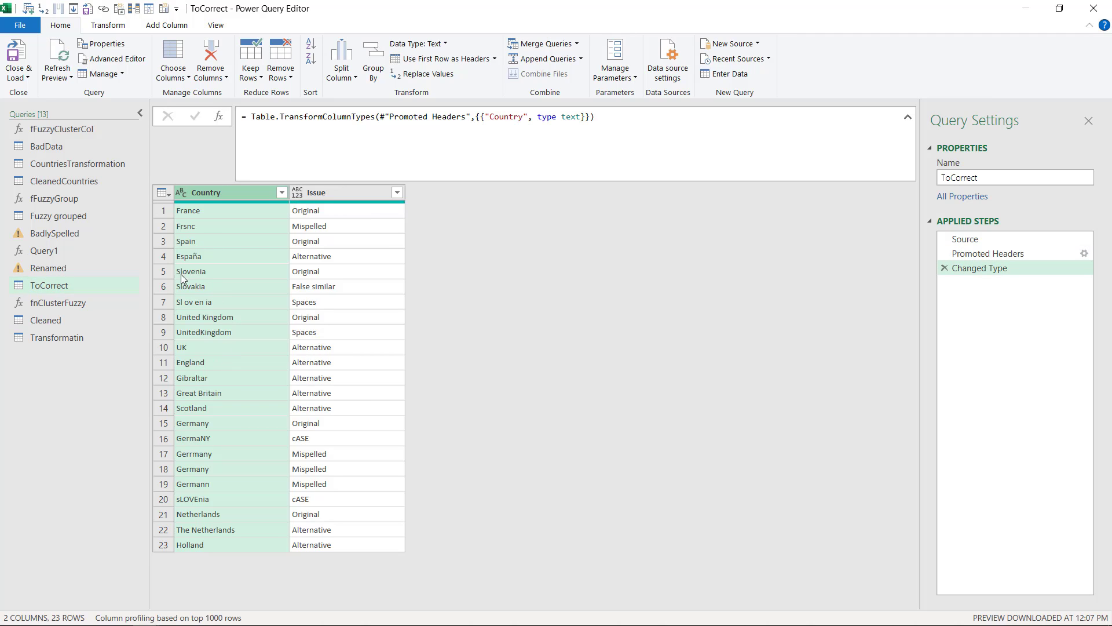
click(59, 321)
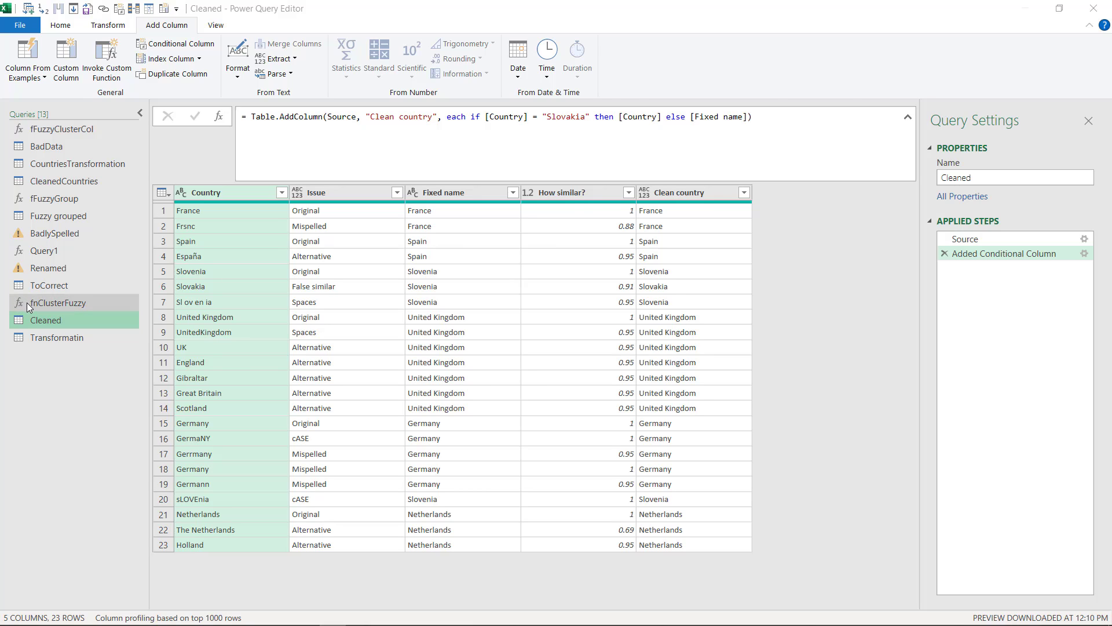
Show the Transform commands and switch to the ToCorrect query.
key(alt+t)
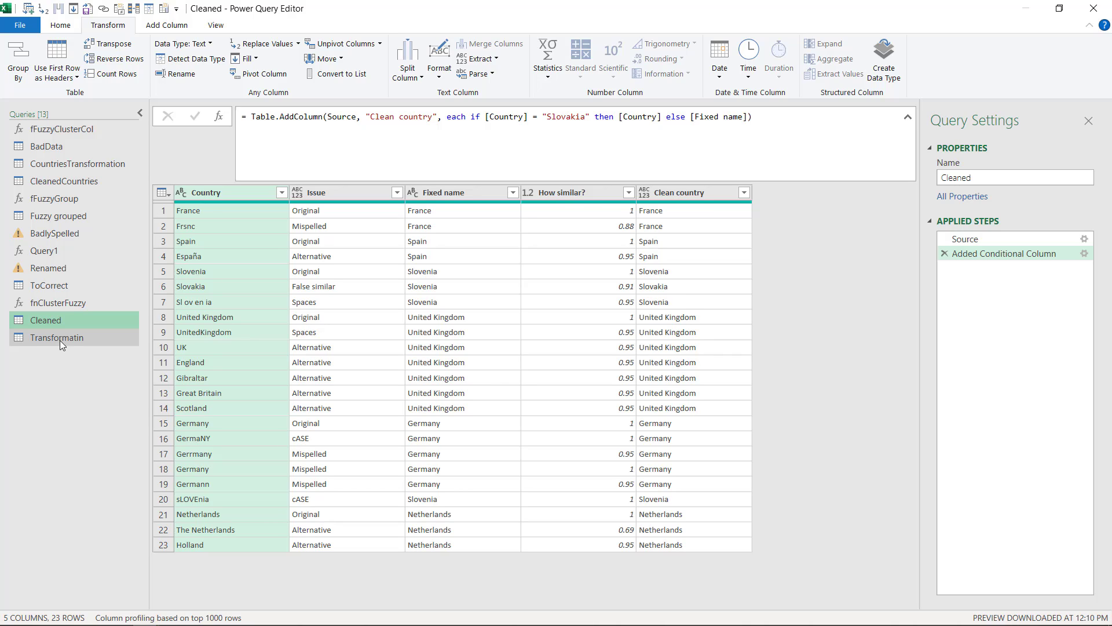
click(88, 283)
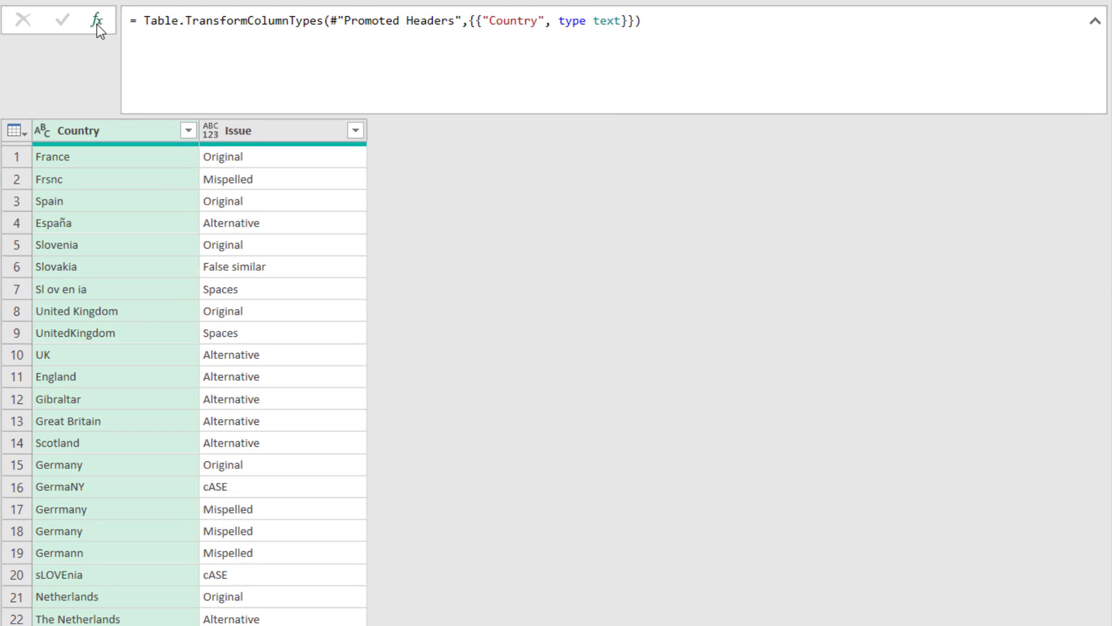
Add a new ToCorrect step starting with Table.AddFuzzyClusterColumn( in the formula bar.
click(96, 23)
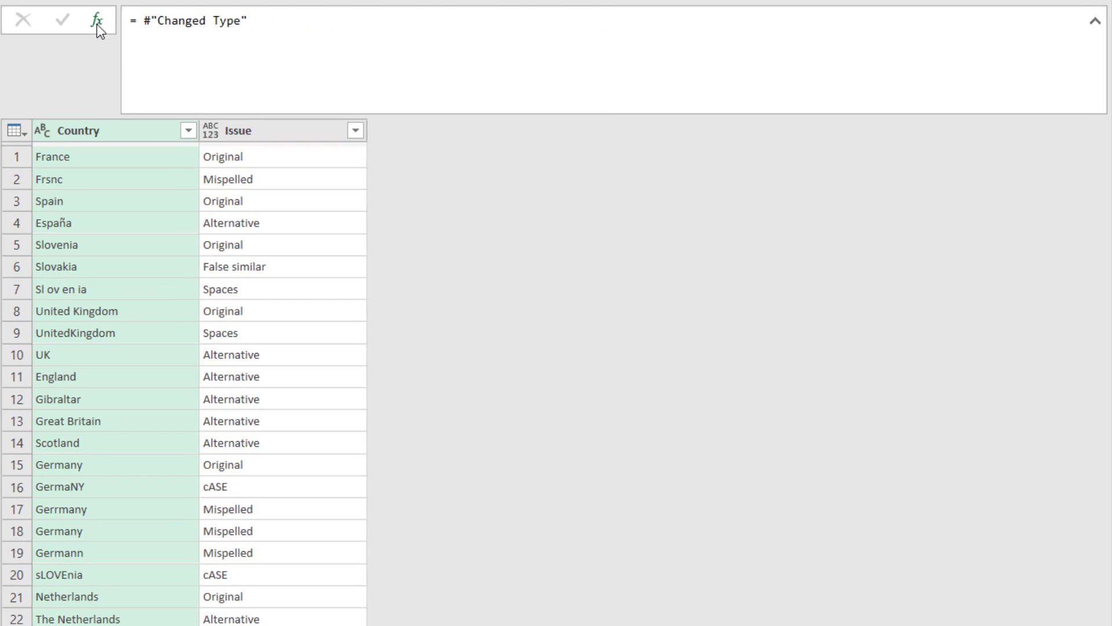
click(144, 21)
text(Table.Add)
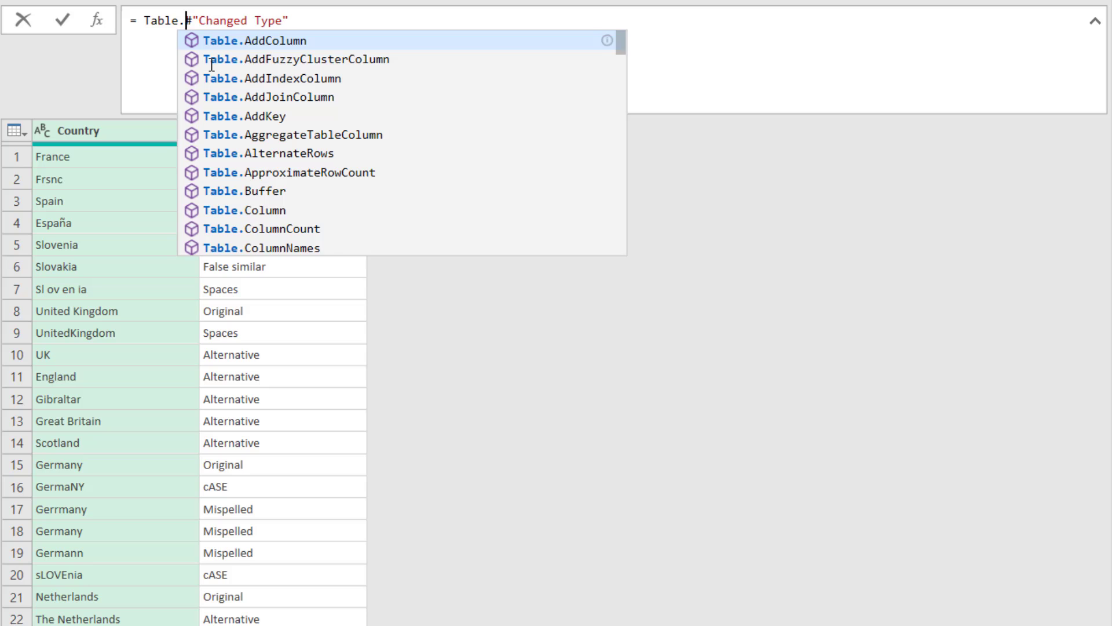
key(Down)
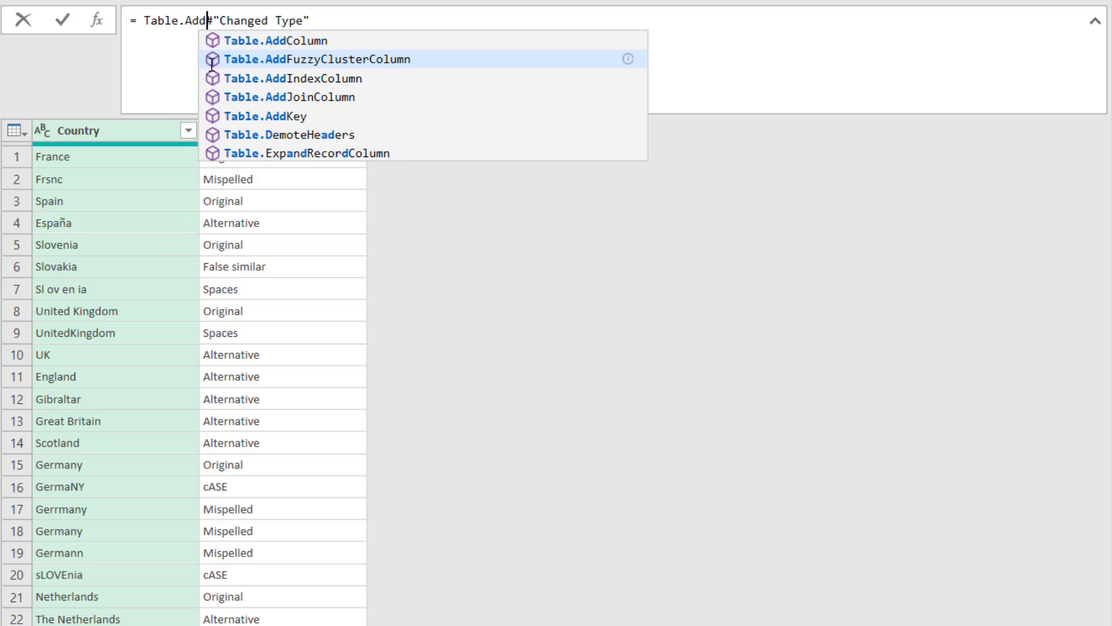
key(Tab)
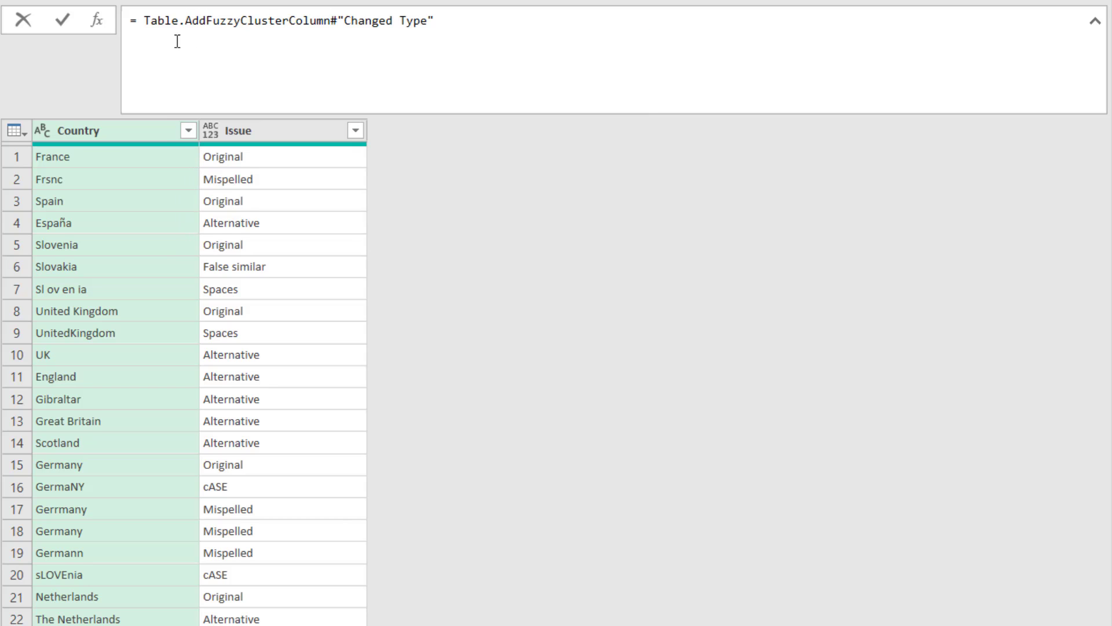
mouse_move(180, 14)
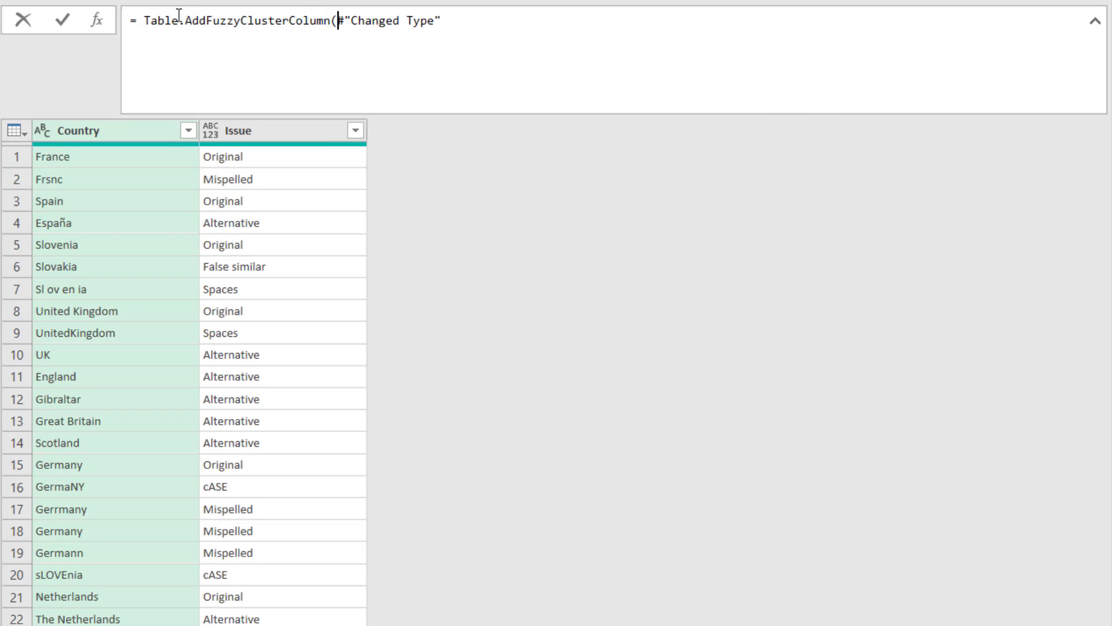
text(()
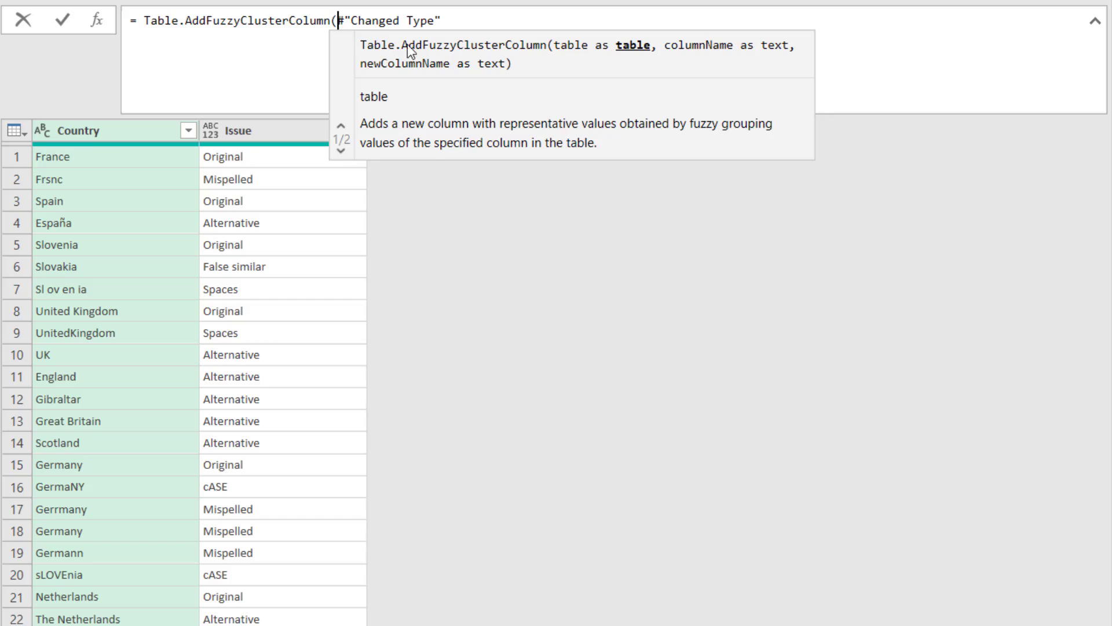
Complete the arguments #"Changed Type","Country","Corrected country" and commit the formula.
click(468, 15)
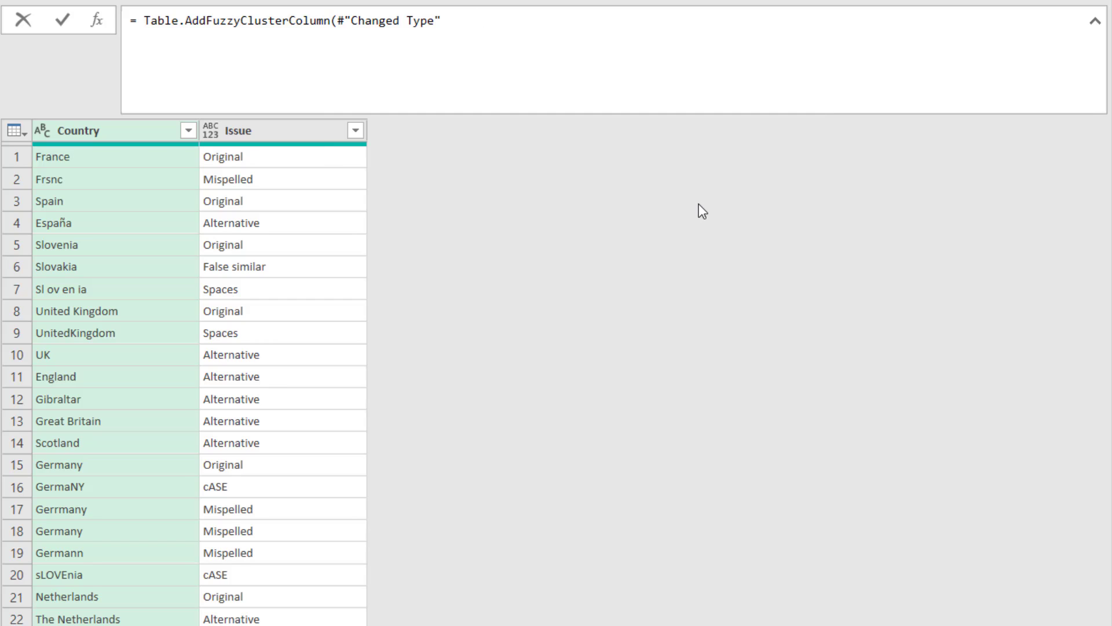
text(,)
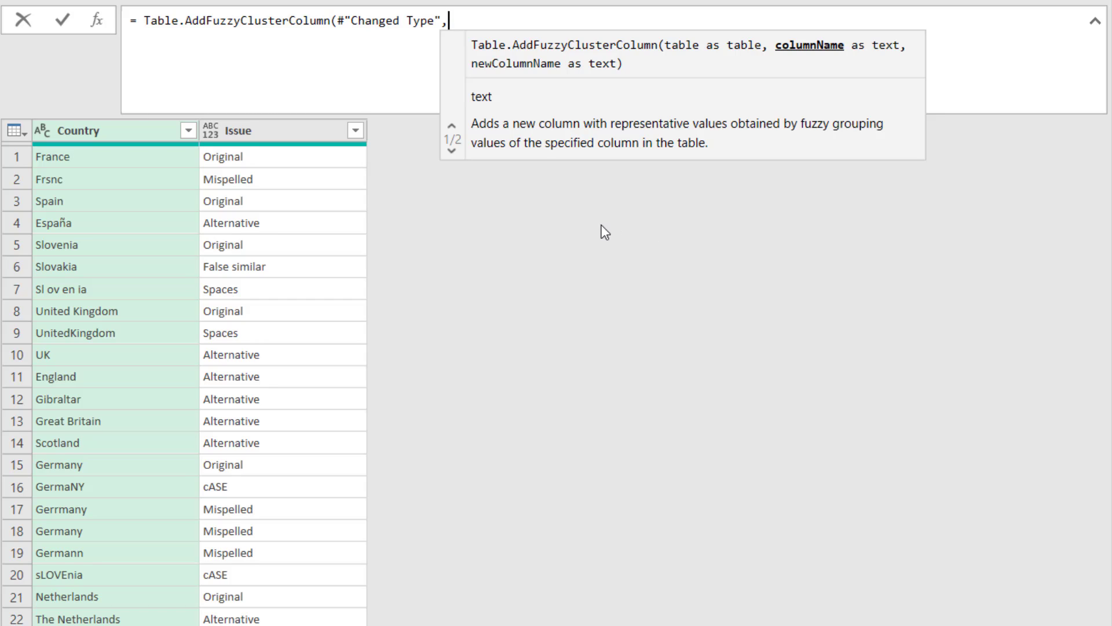
text("Country")
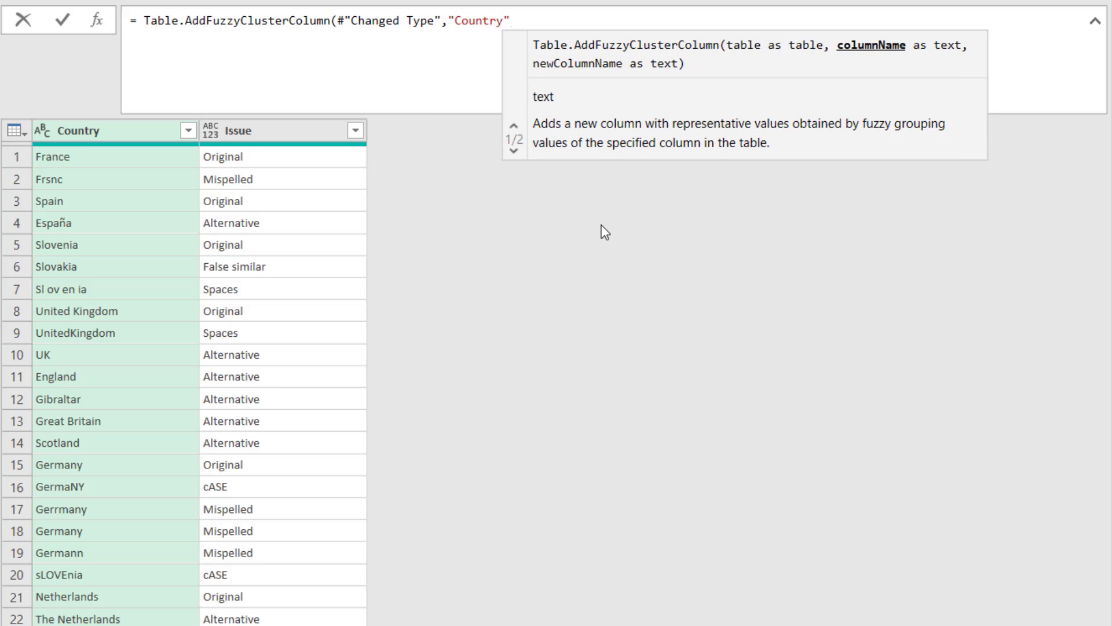
text(Type",")
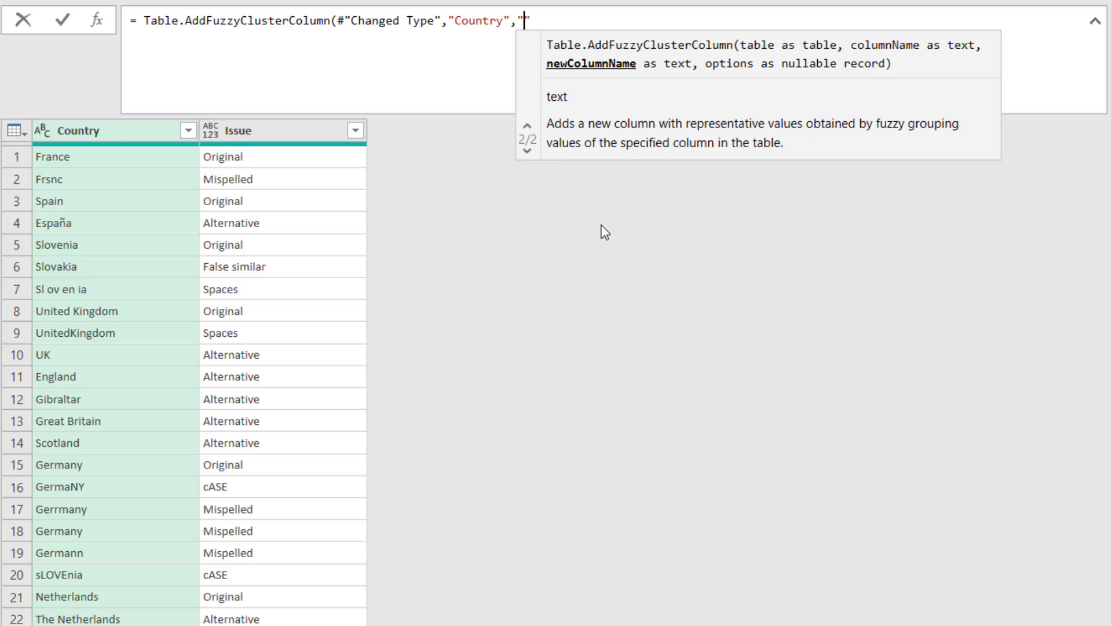
text(Country","Corrected)
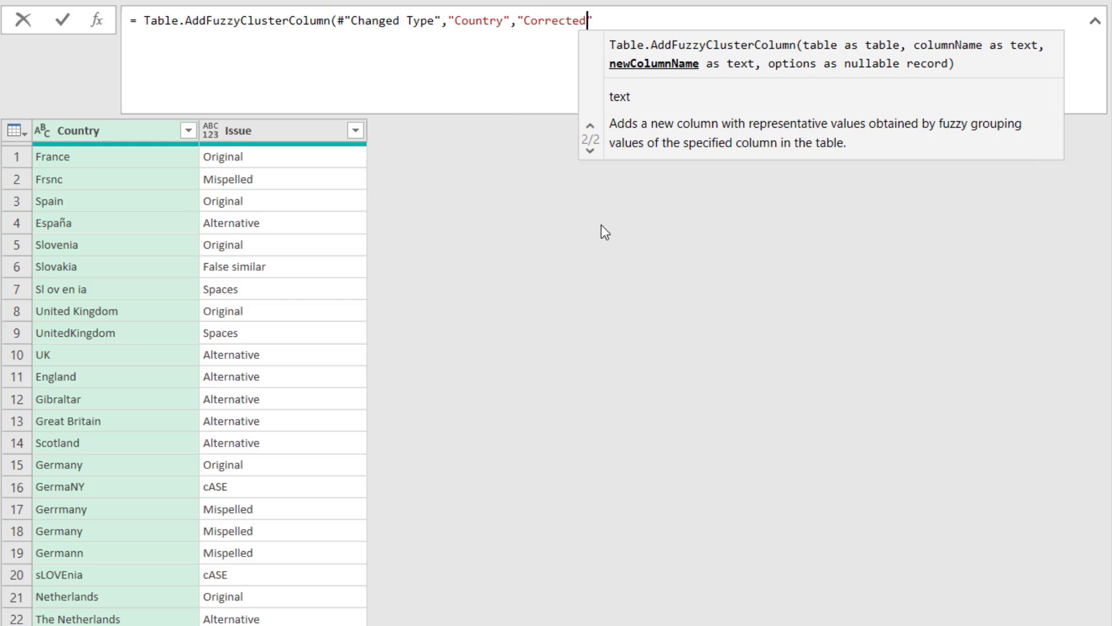
text( country")
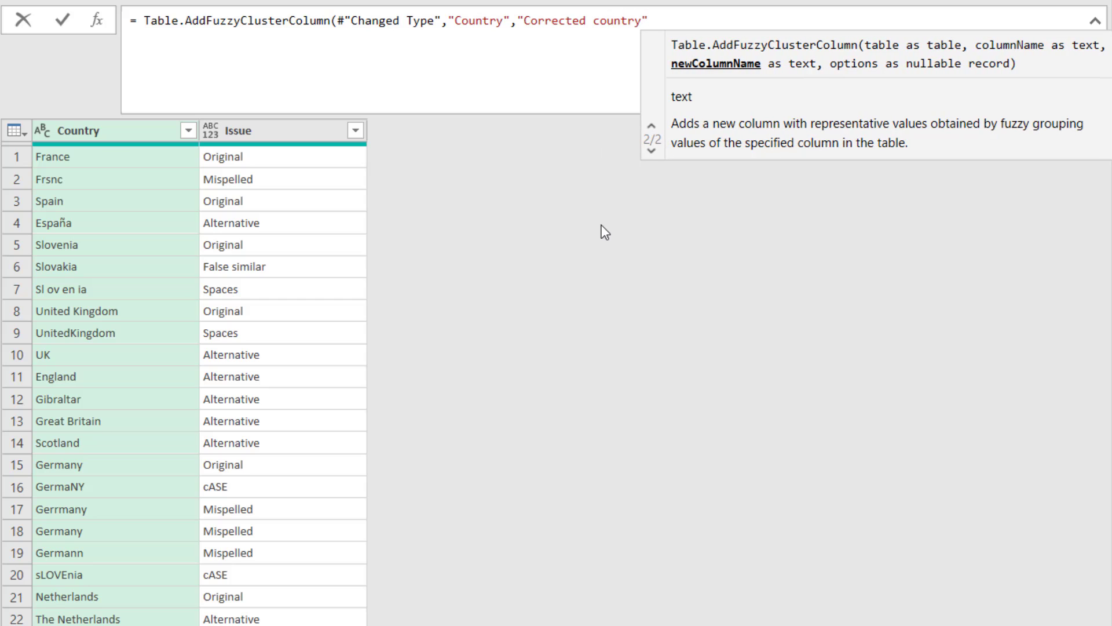
text(,)
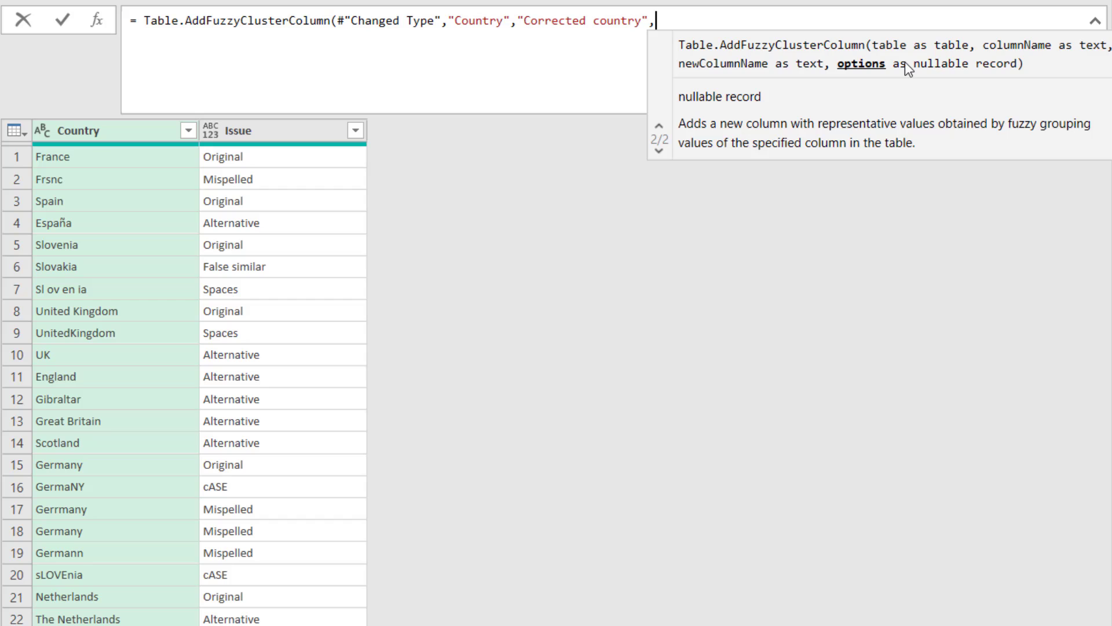
key(BackSpace)
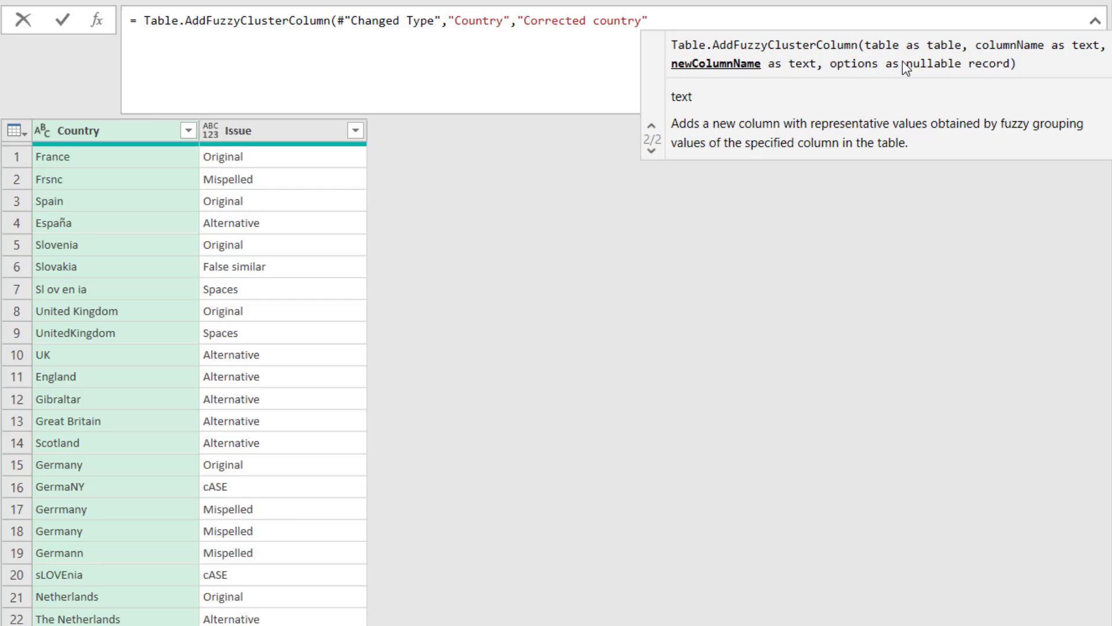
text())
key(Return)
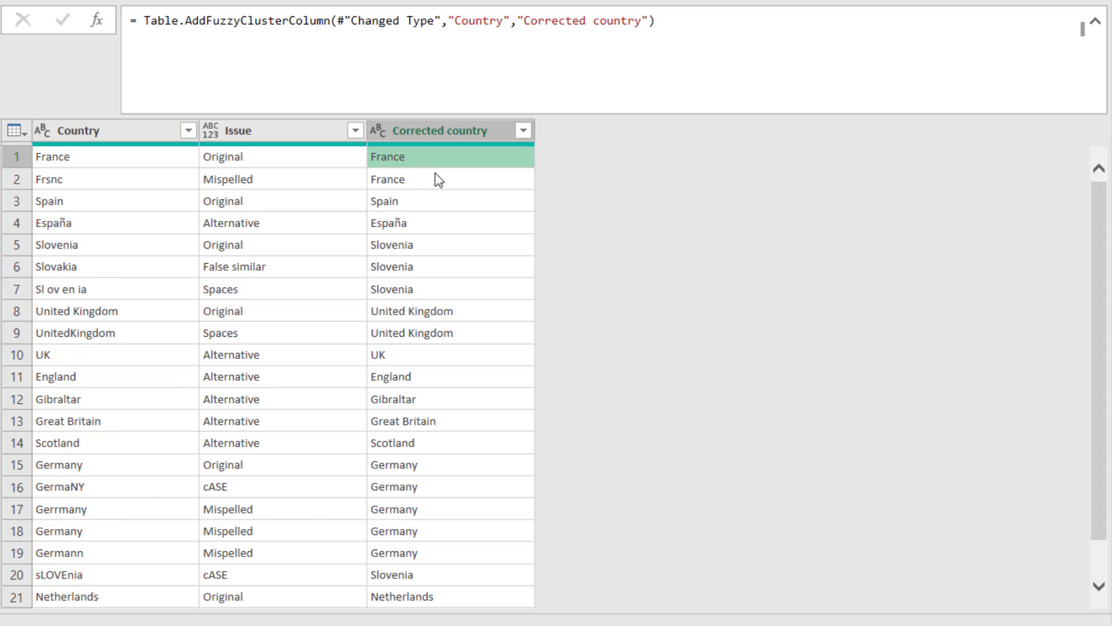
Check the corrected values for Frsnc, England, Great Britain, Germany and The Netherlands.
click(439, 185)
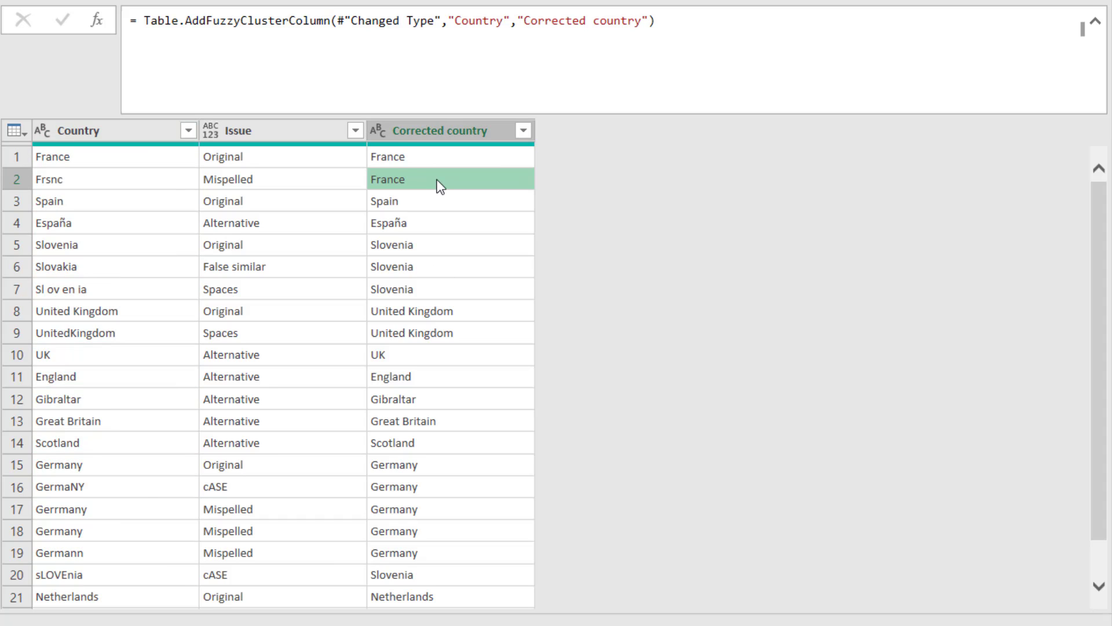
click(451, 377)
click(452, 420)
click(459, 466)
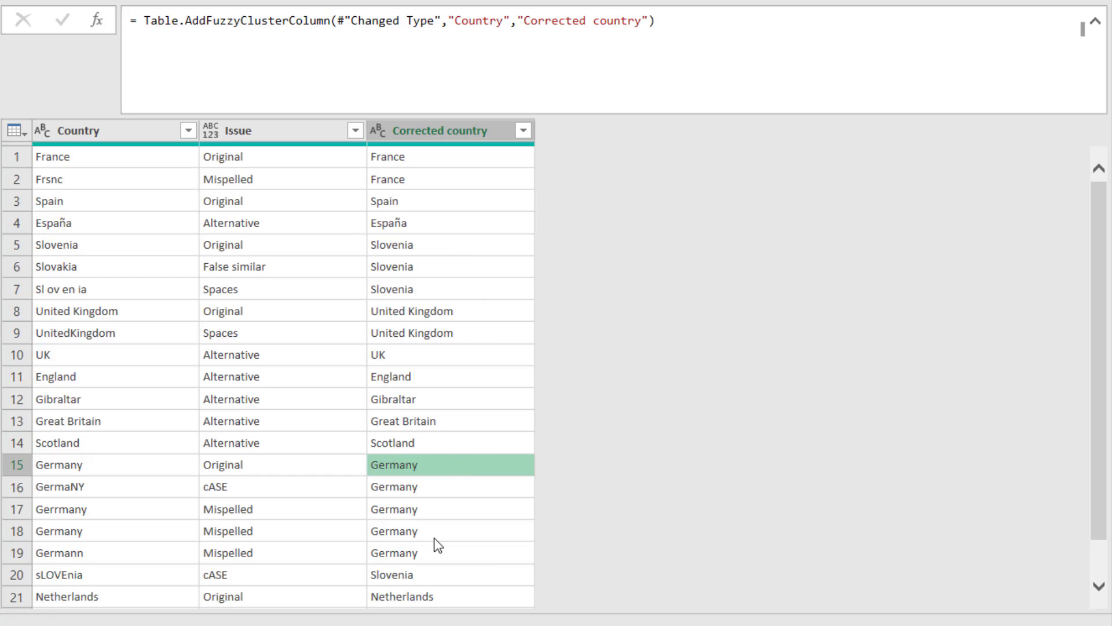
scroll(427, 556, down, 1)
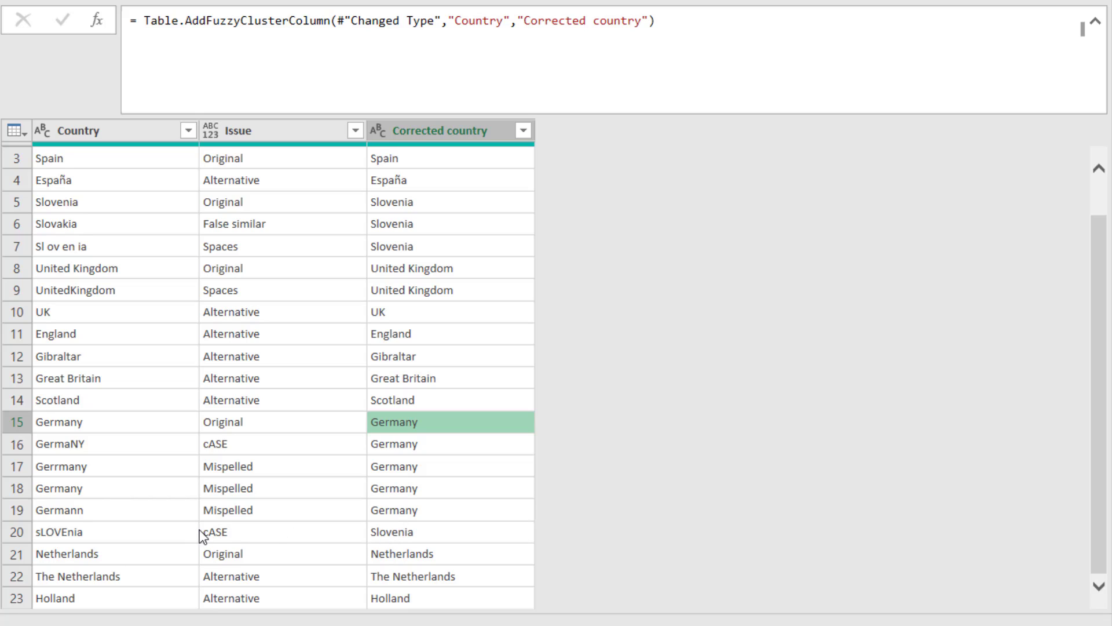
click(394, 576)
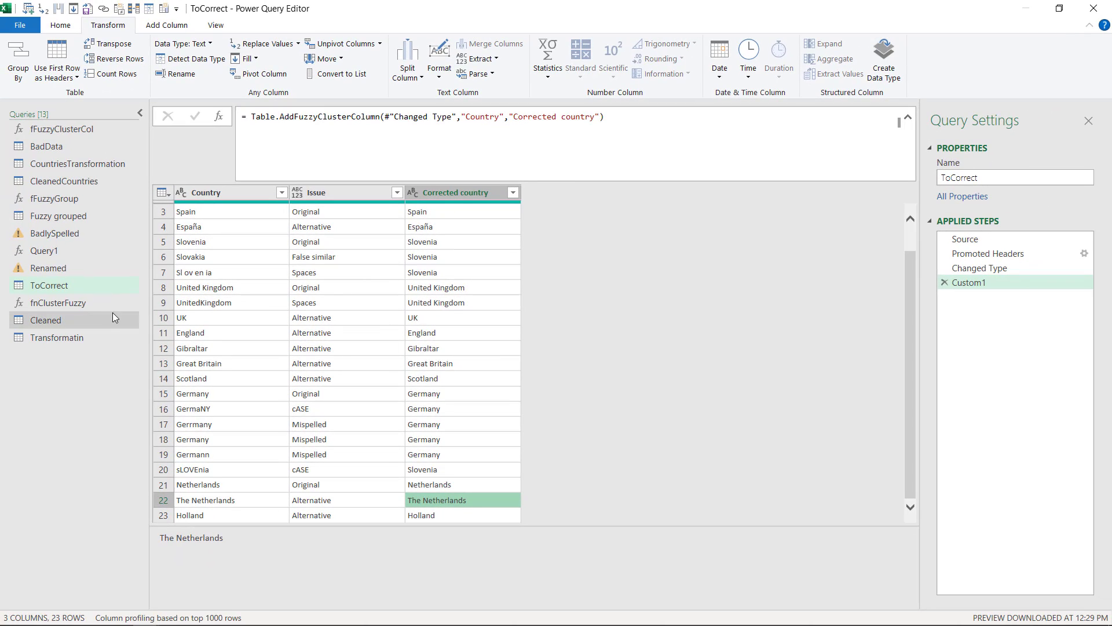
Copy the options record from the Cleaned query's fnClusterFuzzy Source formula.
click(74, 322)
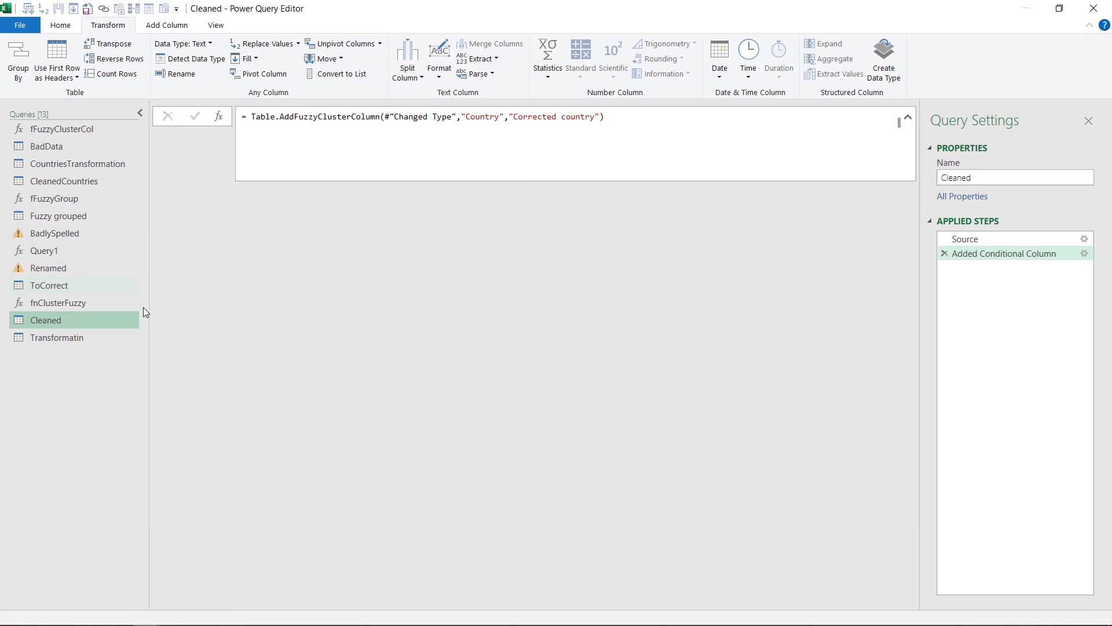
click(1003, 238)
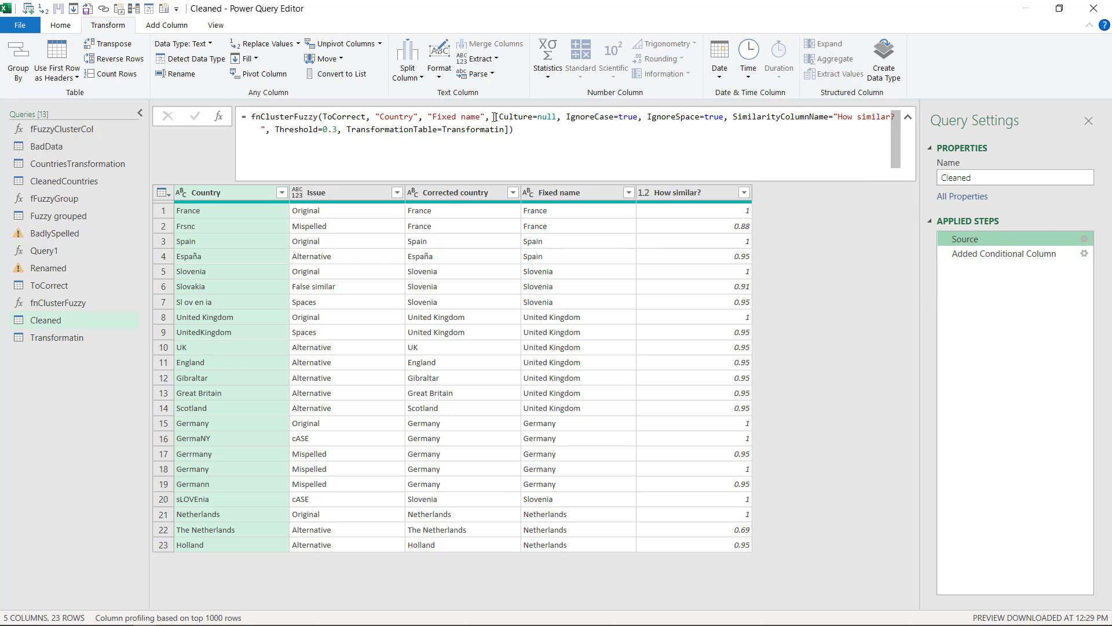
drag(495, 117, 509, 130)
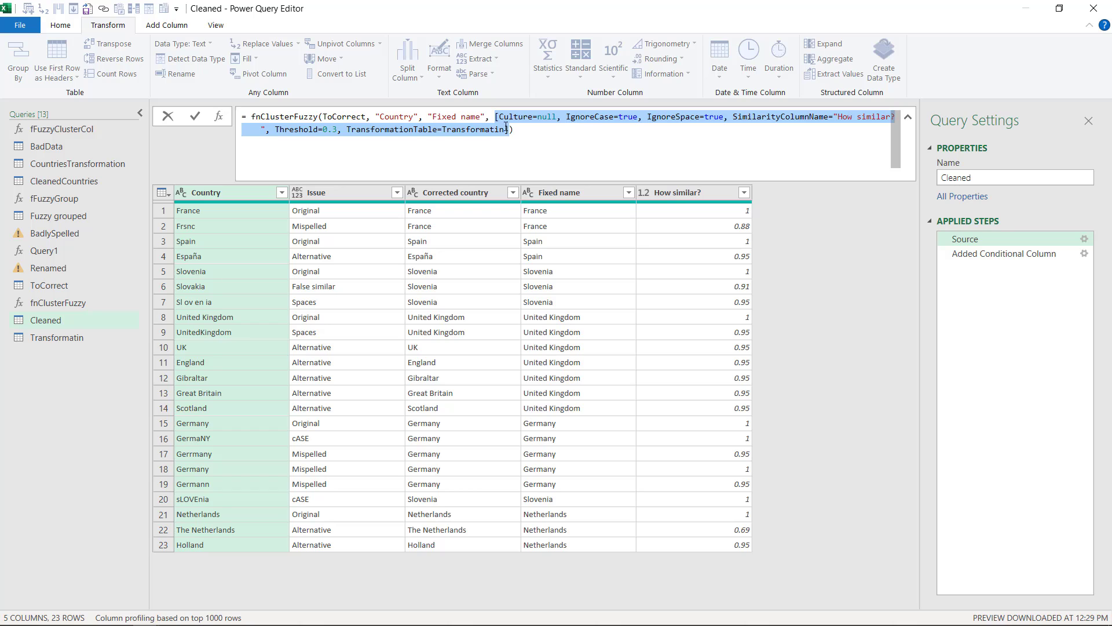
right_click(505, 121)
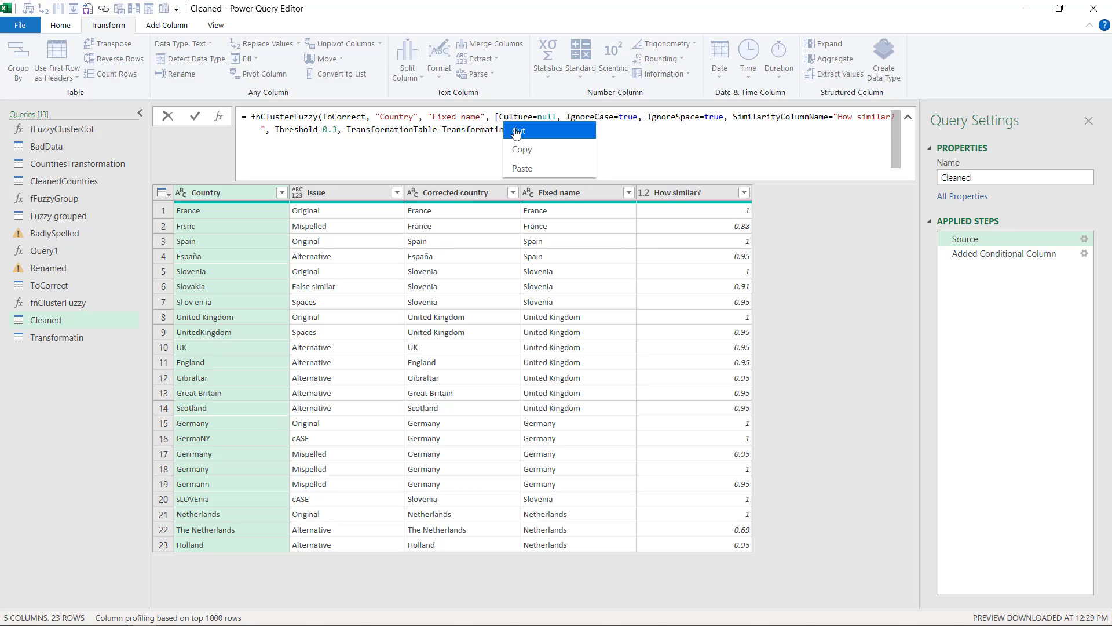
click(521, 142)
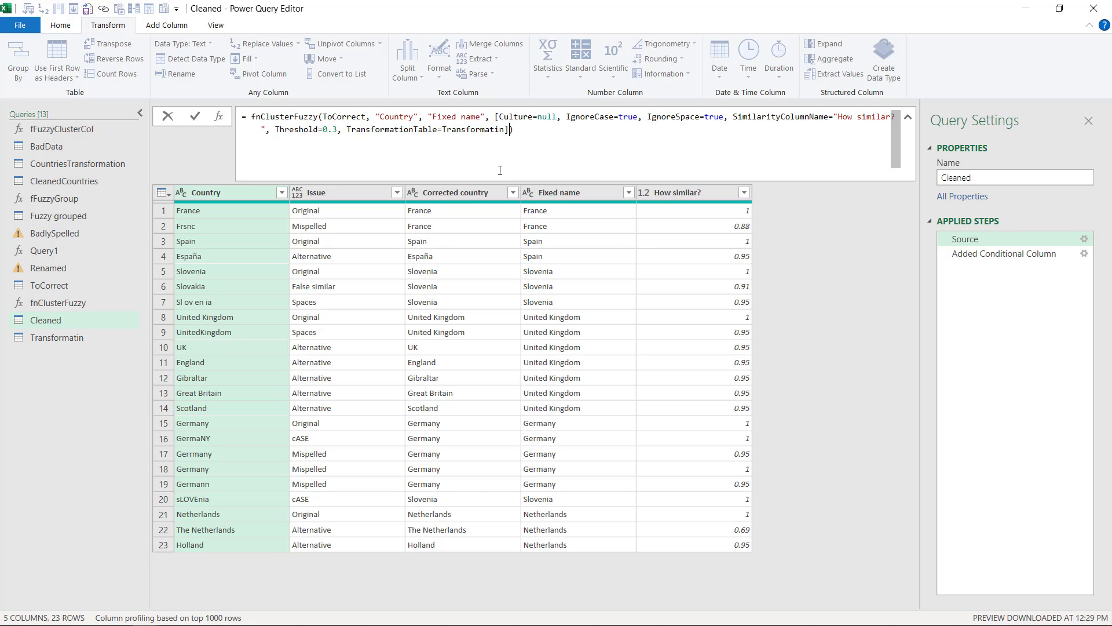
key(Escape)
Paste the options record into ToCorrect's fuzzy formula, delete Culture=null and commit it.
click(65, 286)
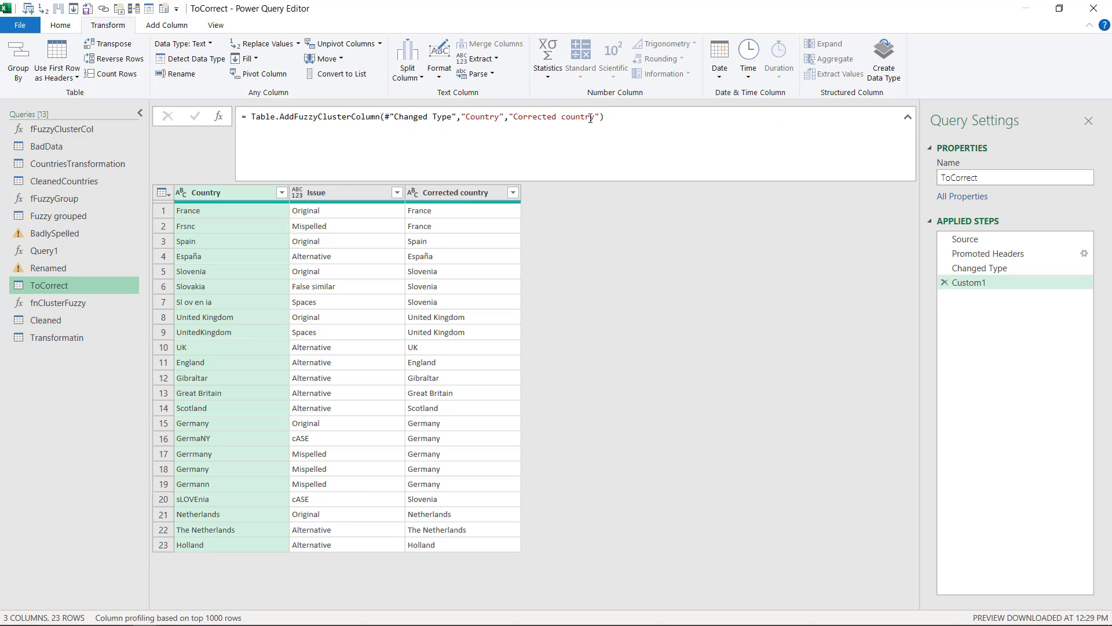
click(601, 116)
text(,)
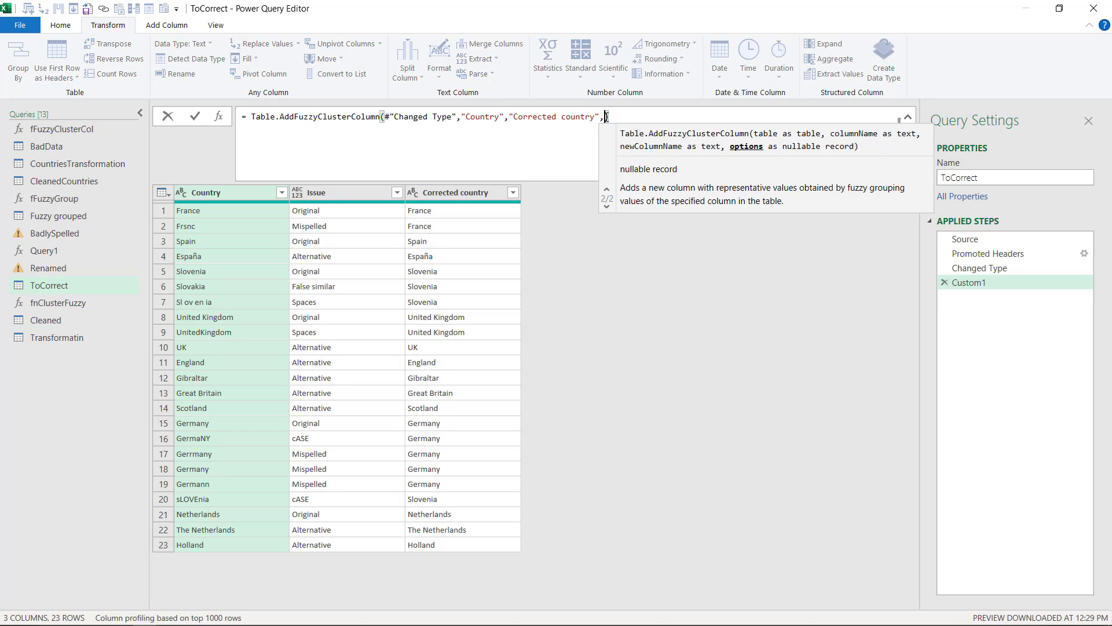
key(ctrl+v)
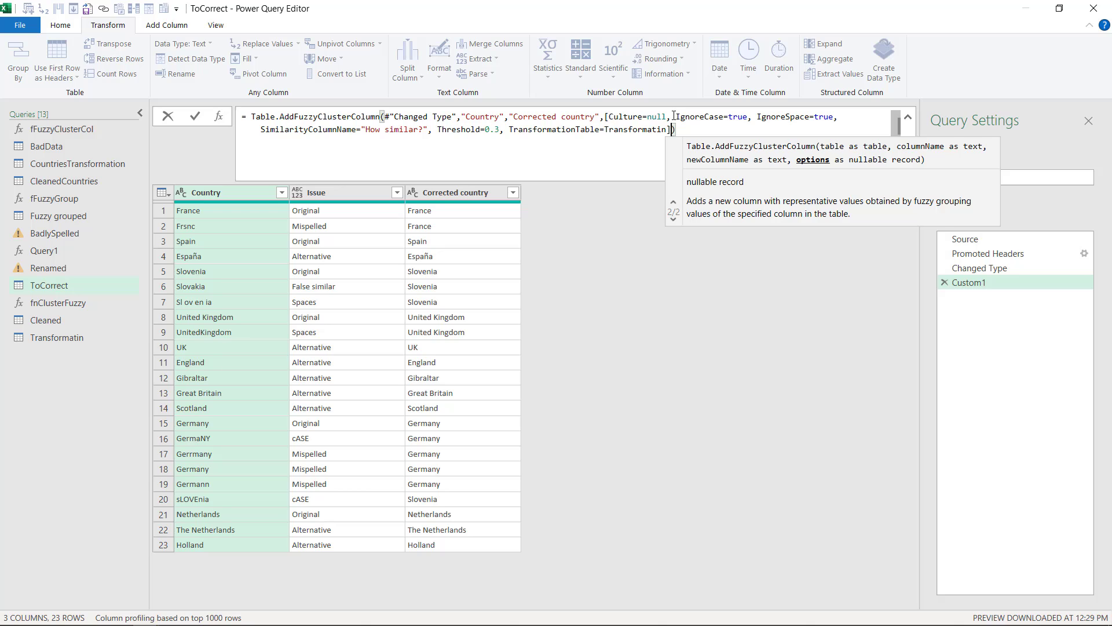
click(733, 149)
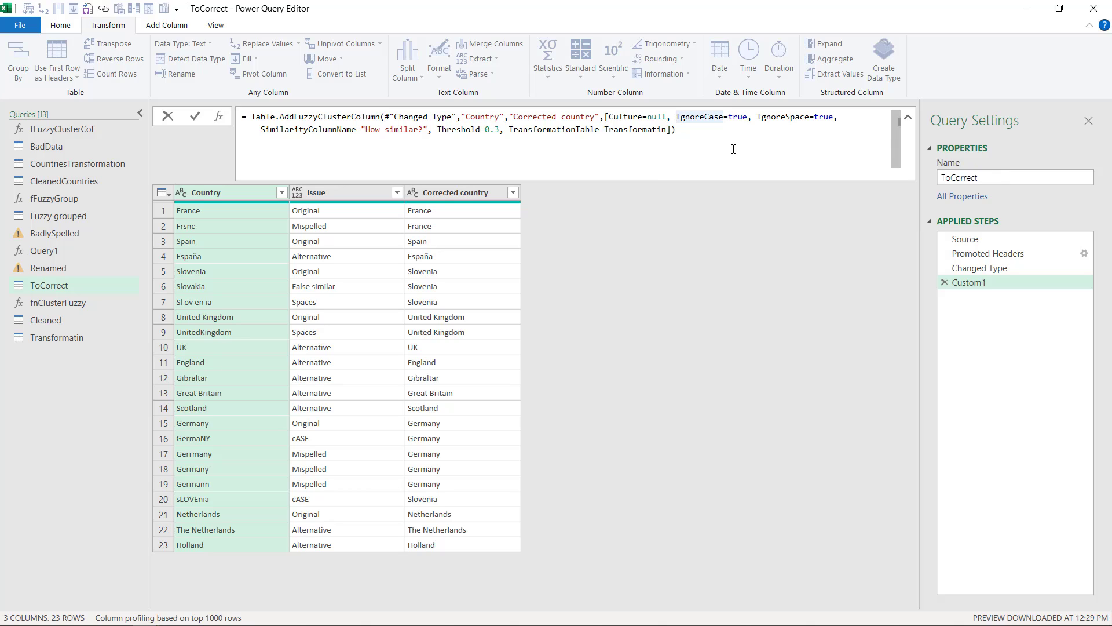
key(shift+Left)
key(shift+Left)
key(shift+Left)
key(shift+Left)
key(shift+Left)
key(shift+Left)
key(shift+Left)
key(shift+Left)
key(shift+Left)
key(shift+Left)
key(shift+Left)
key(shift+Left)
key(shift+Left)
key(shift+Left)
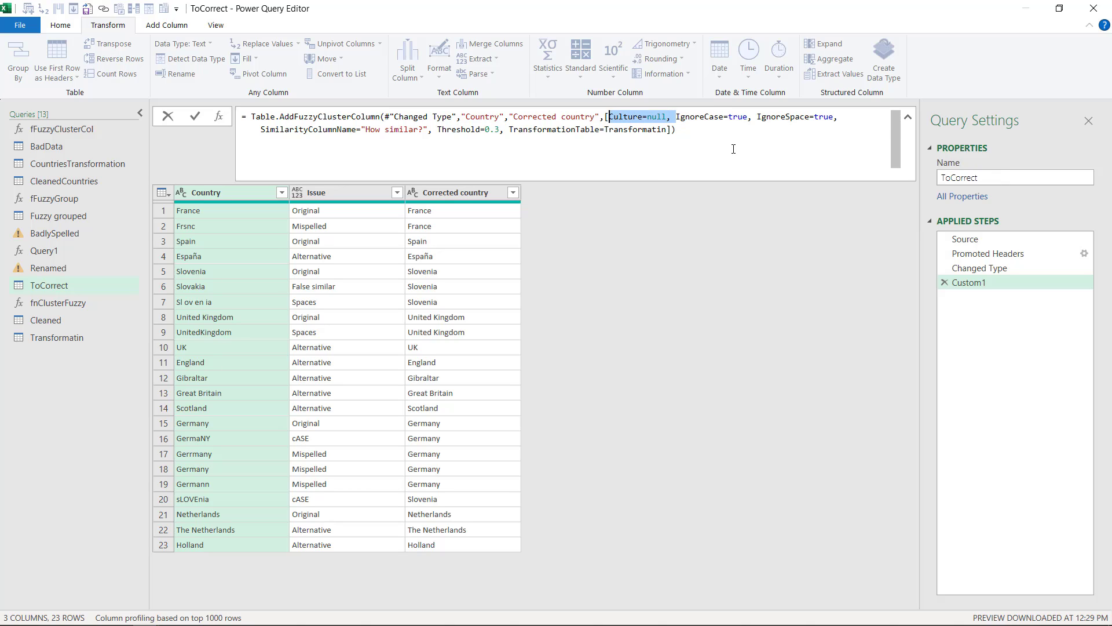
key(Delete)
key(Return)
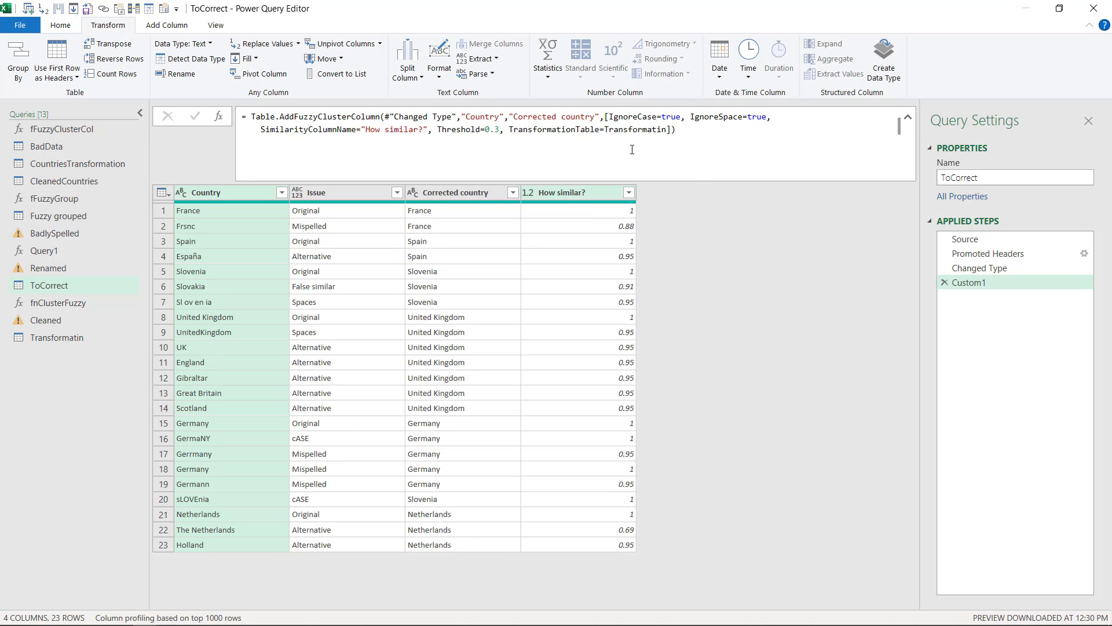
Review the options: Transformatin table, threshold 0.3, IgnoreCase, IgnoreSpace and the How similar? column.
click(662, 145)
click(572, 143)
click(643, 129)
click(495, 130)
click(666, 116)
click(715, 117)
click(370, 129)
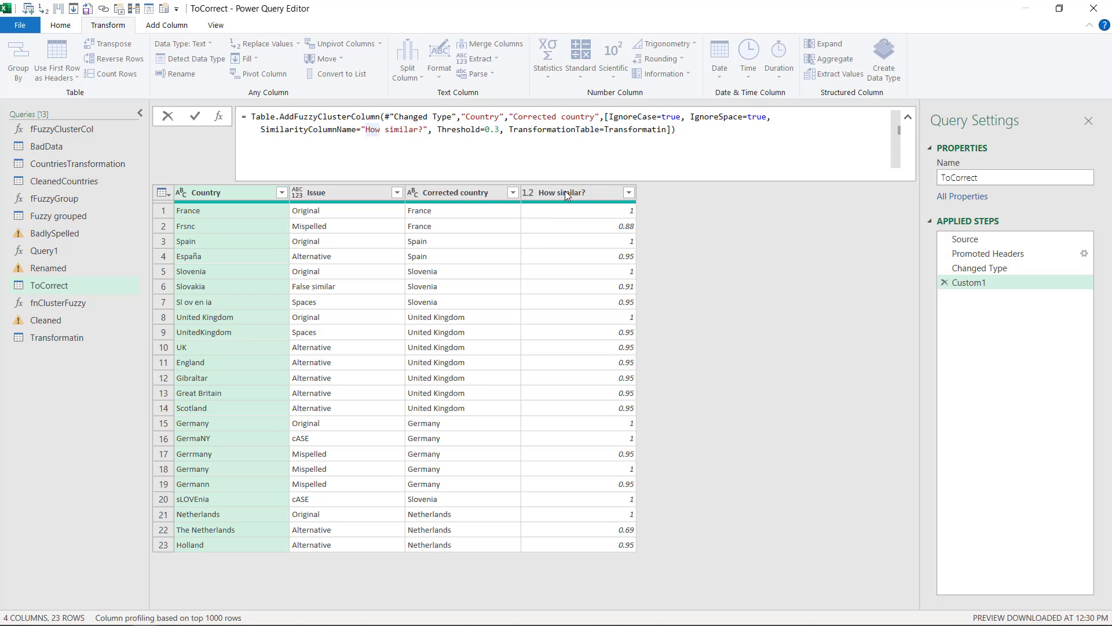
click(568, 193)
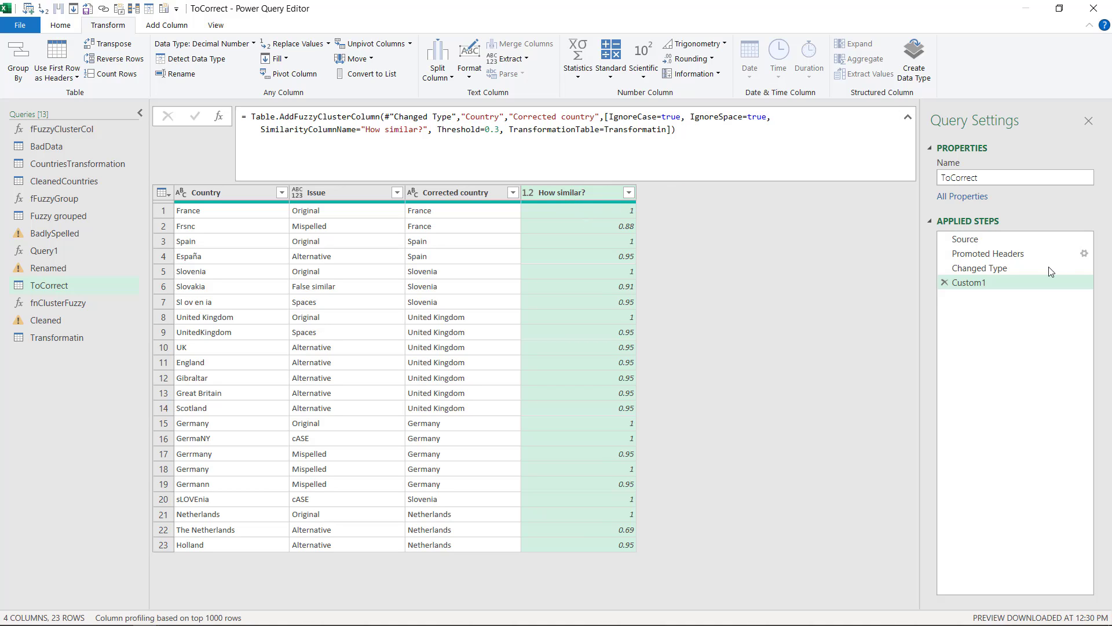
Rename the Custom1 step in Applied Steps to AddFuzzyCol.
right_click(1006, 277)
click(1027, 305)
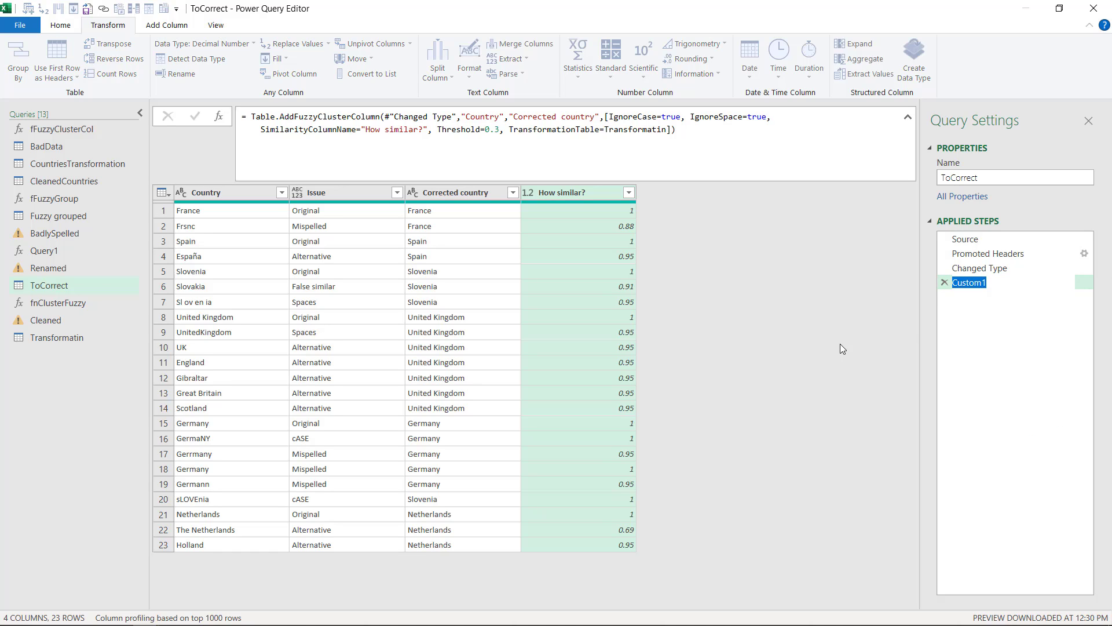
text(AddFuzzyCol)
key(Return)
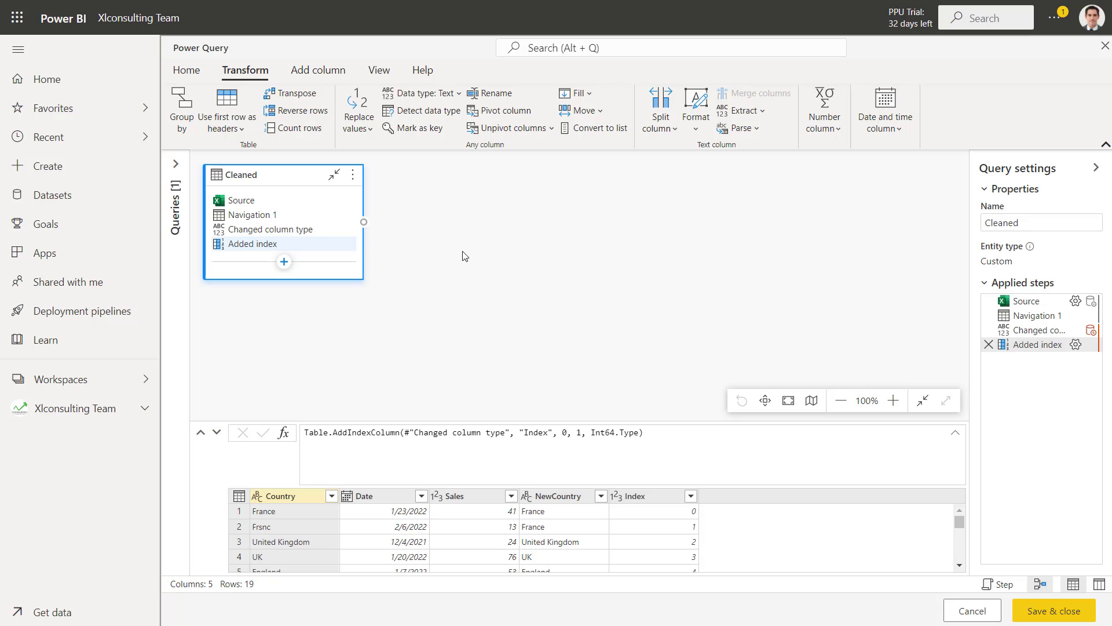
Start getting new data in Power Query Online, dismiss the close-editor warning, and show Add column commands.
click(33, 614)
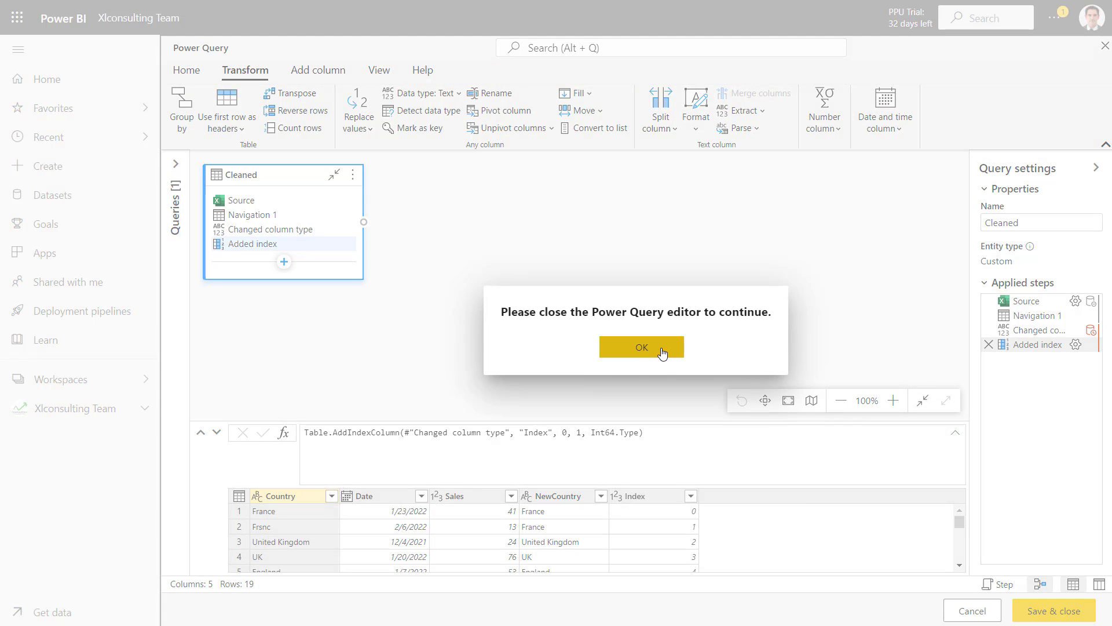
click(643, 350)
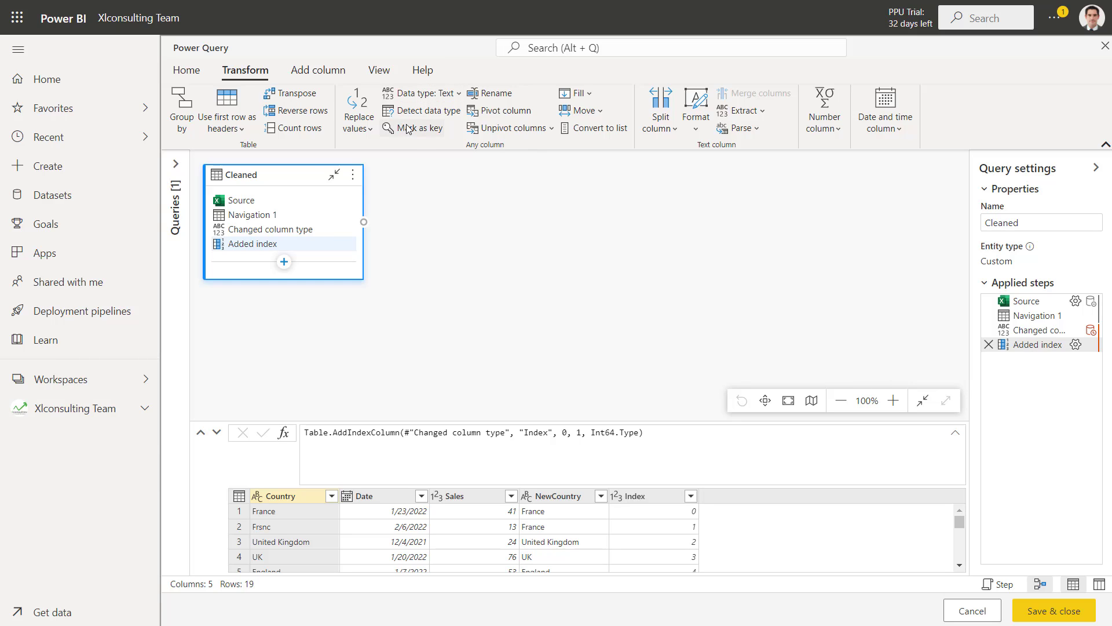
click(318, 70)
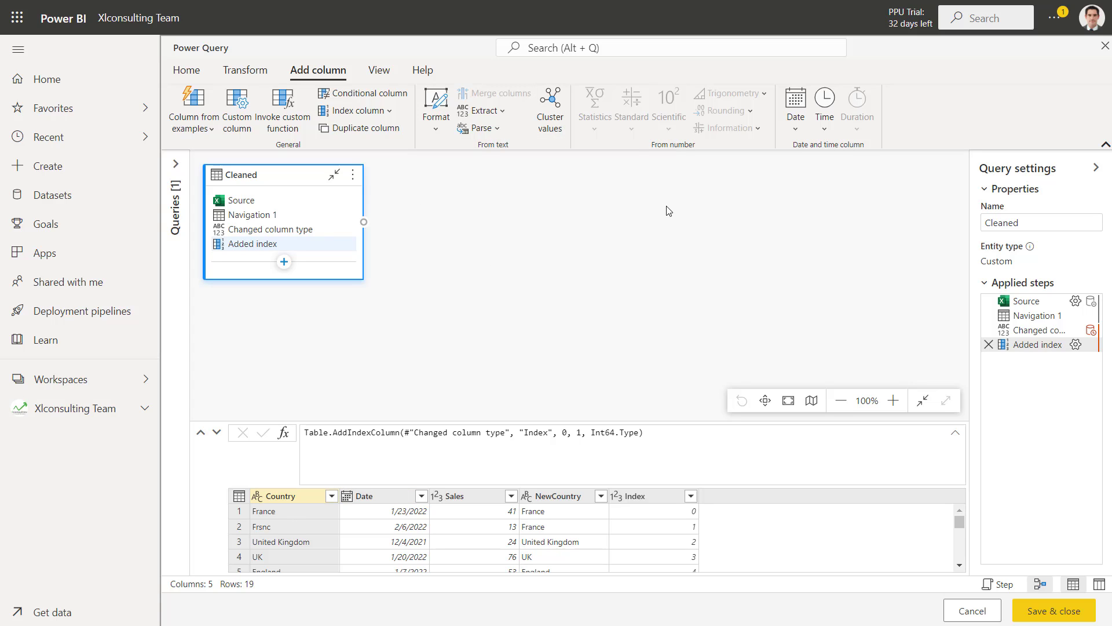
Fuzzy-cluster Country values into a NewCountry column at threshold 0.74 with similarity scores.
click(552, 108)
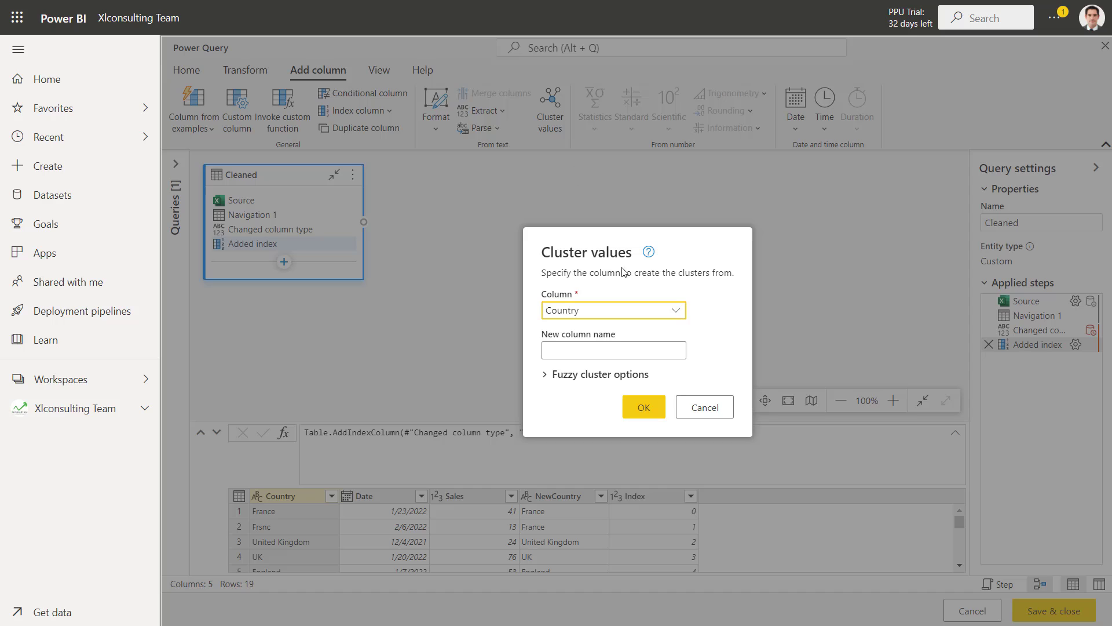
click(608, 344)
text(NewCountry)
click(624, 377)
drag(650, 354, 642, 380)
click(591, 401)
click(591, 401)
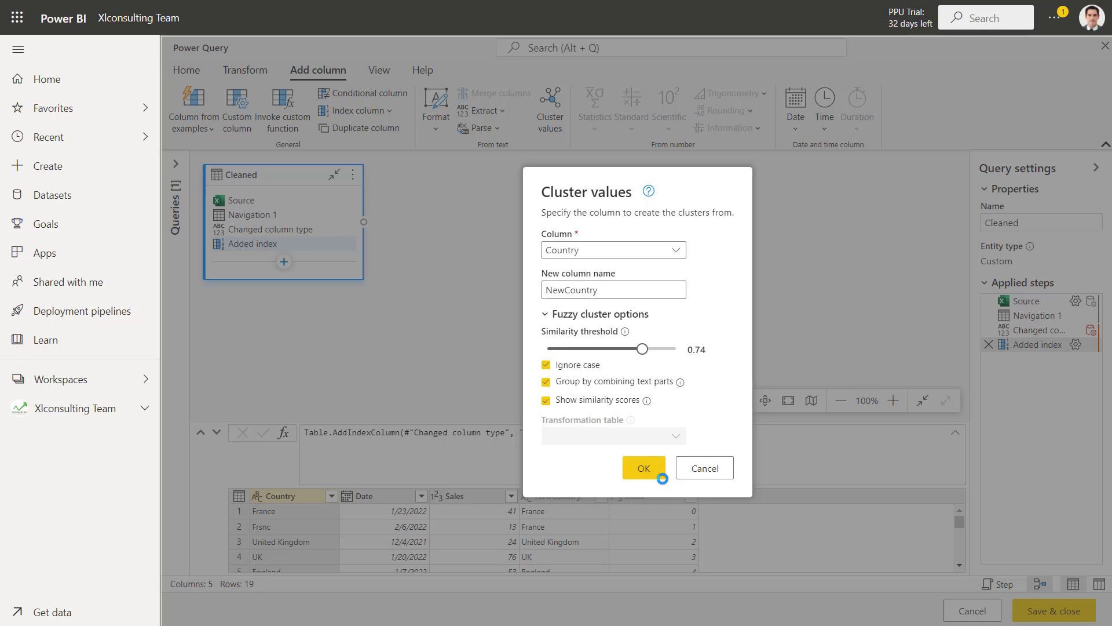
click(637, 471)
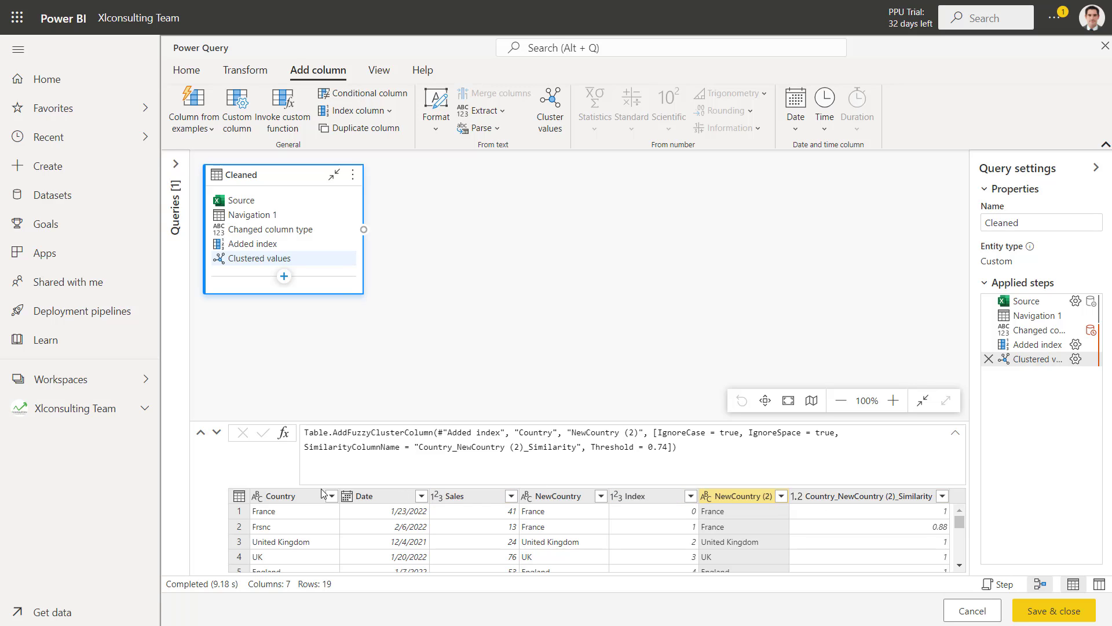
click(292, 494)
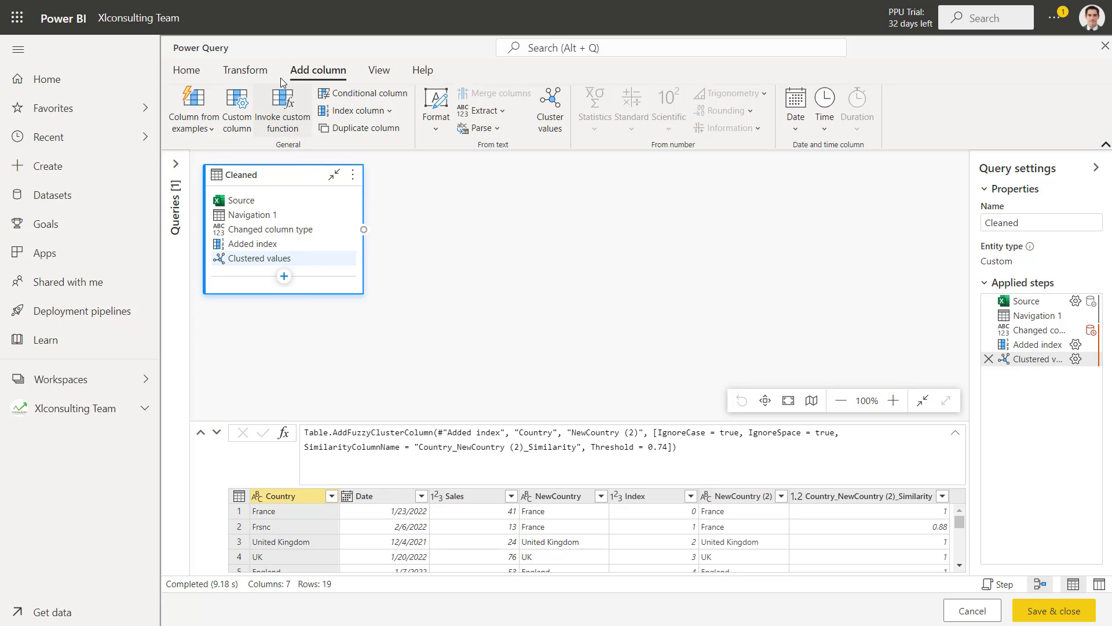
Fuzzy-group rows by Country at threshold 0.33 with similarity scores turned off.
click(250, 72)
click(182, 107)
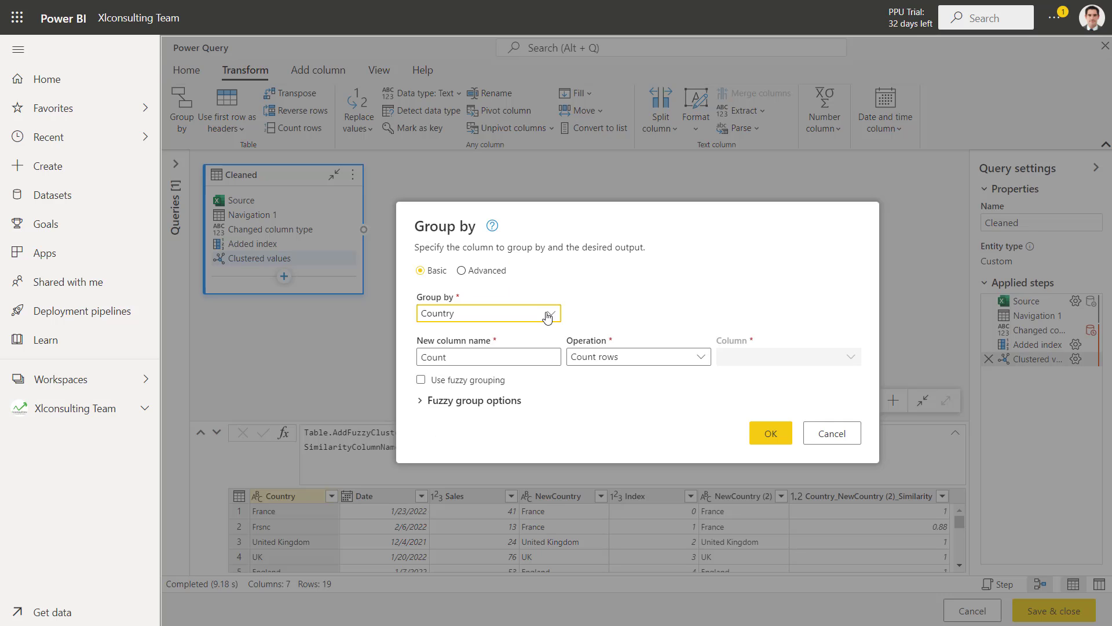
click(474, 381)
click(484, 400)
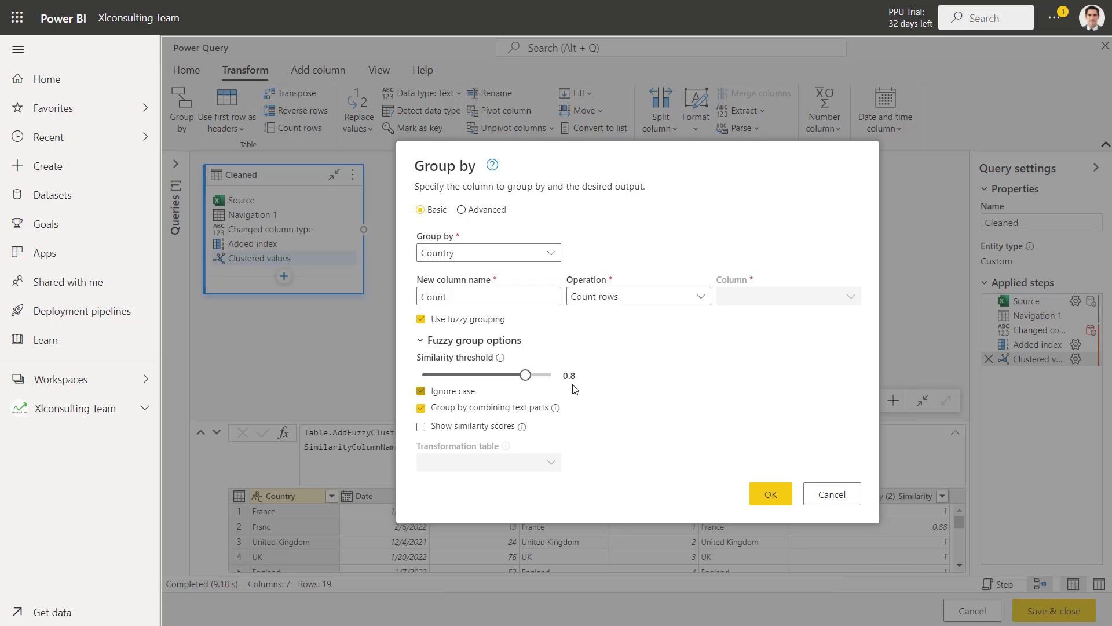
drag(532, 372, 508, 375)
click(431, 431)
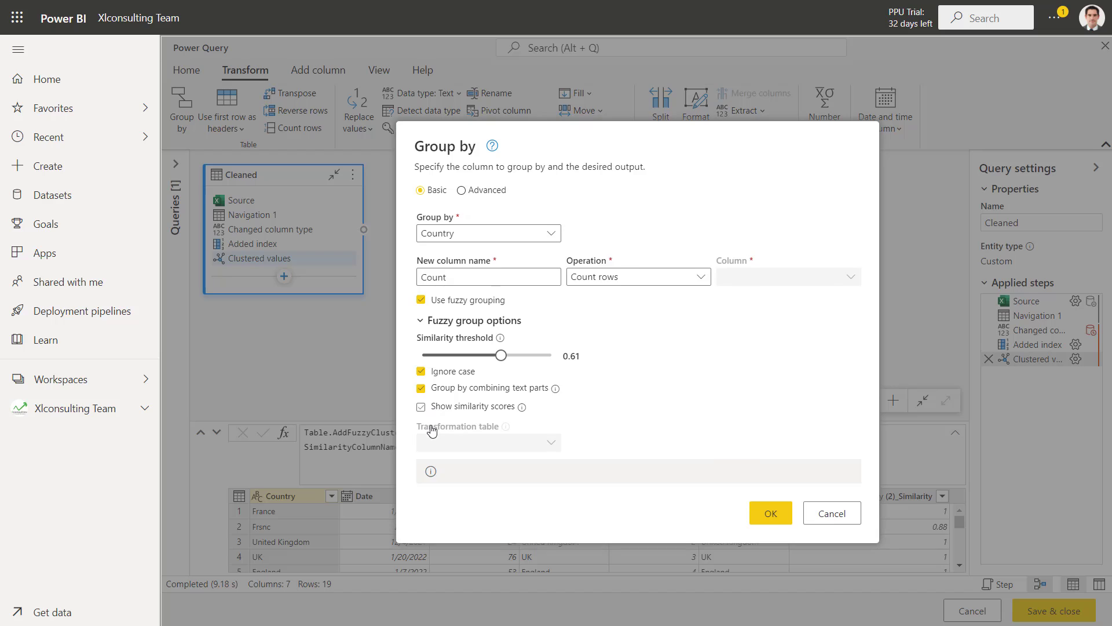
click(489, 412)
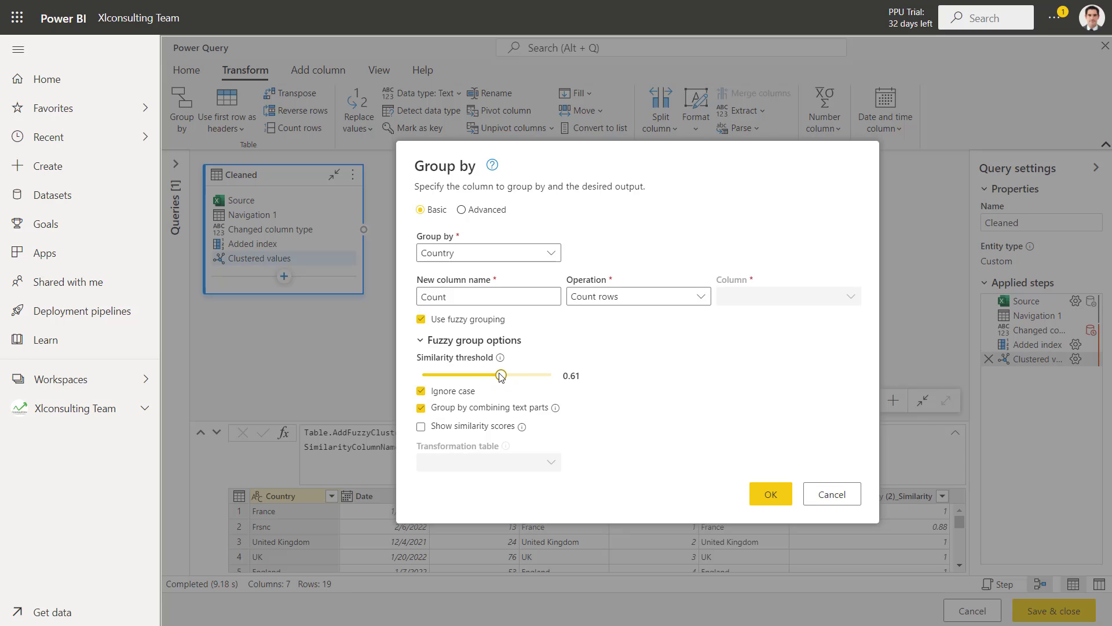
drag(501, 376, 466, 379)
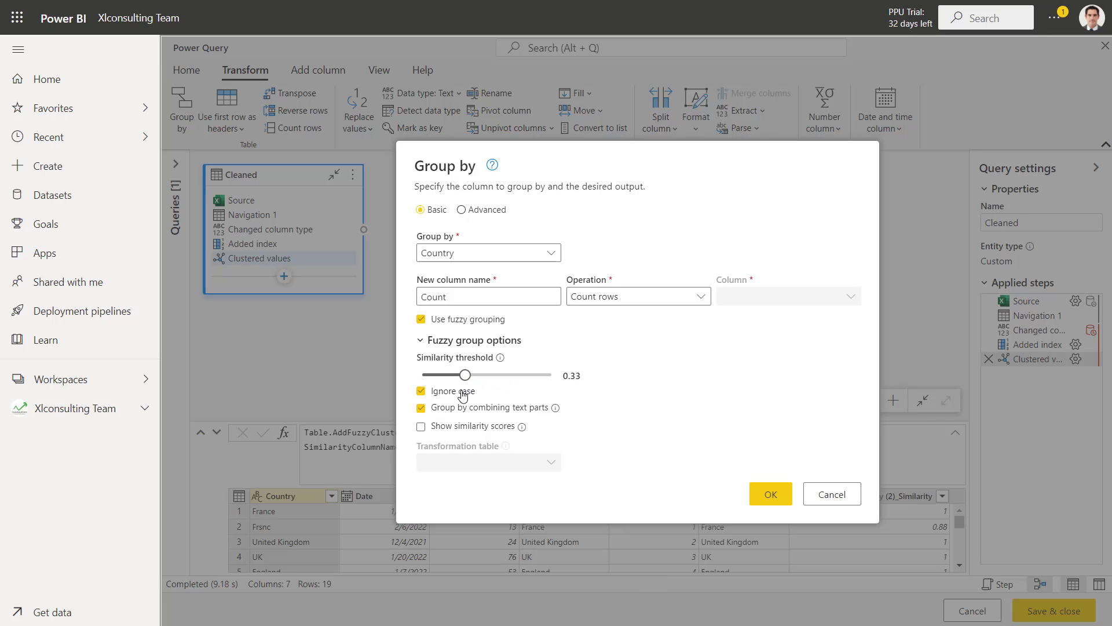
click(774, 494)
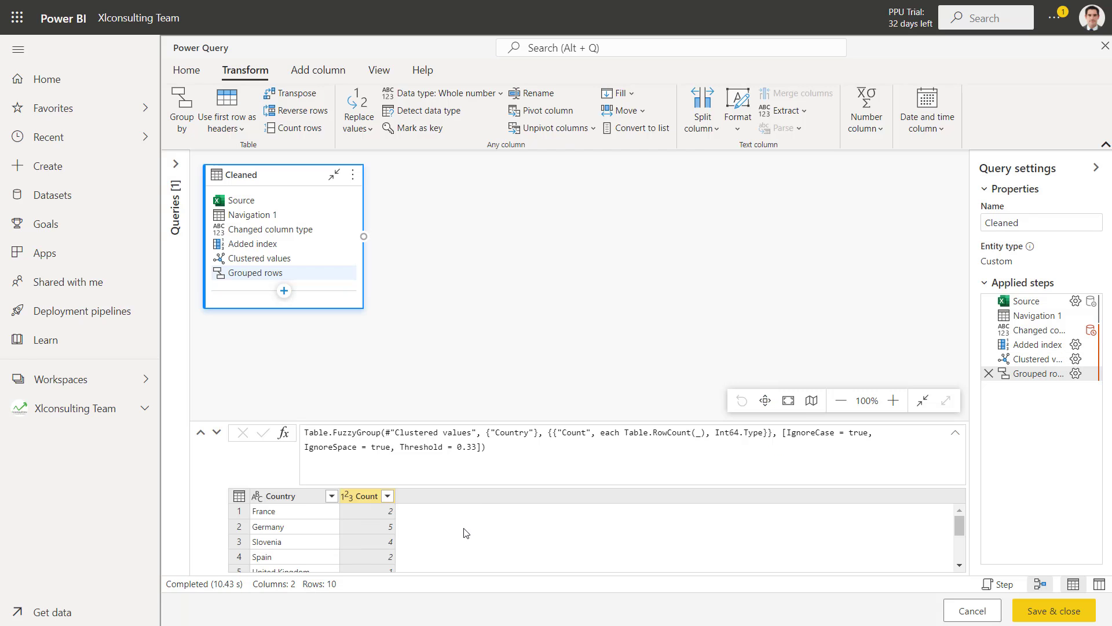
Review grouped values like United Kingdom and Espana, then select the whole grouping formula to copy.
scroll(371, 519, down, 2)
scroll(371, 521, down, 2)
click(310, 514)
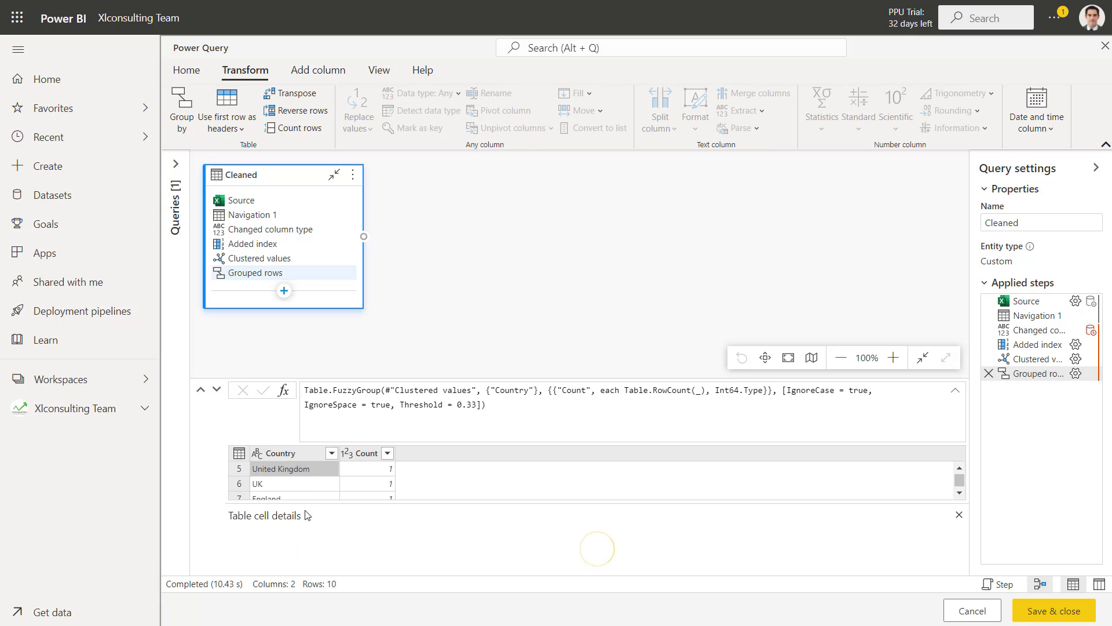
scroll(305, 481, down, 3)
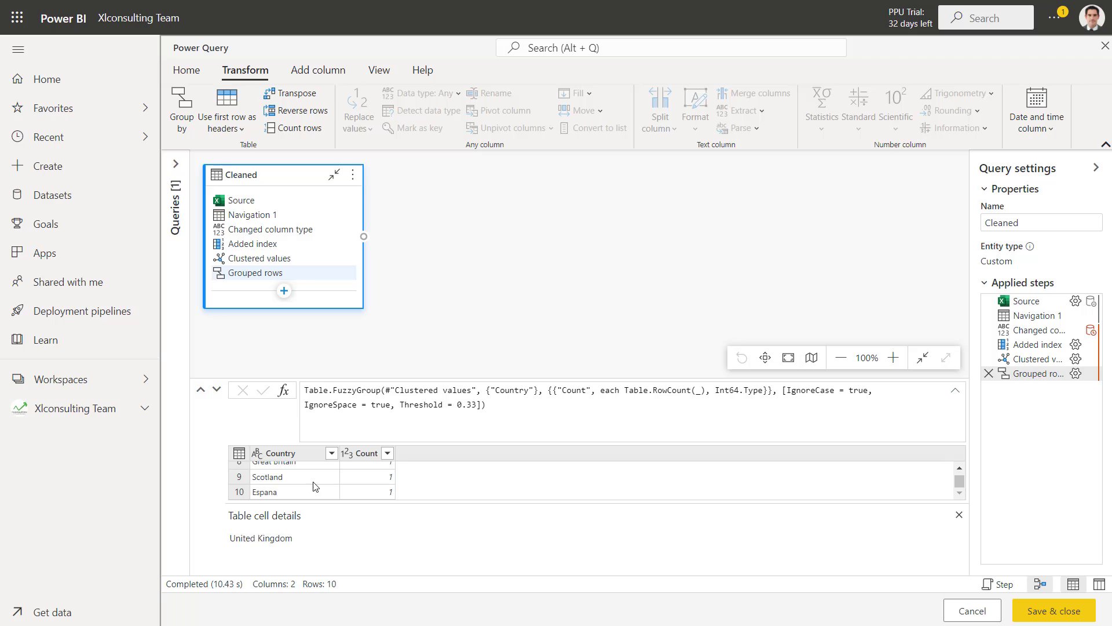
click(311, 495)
scroll(333, 487, up, 5)
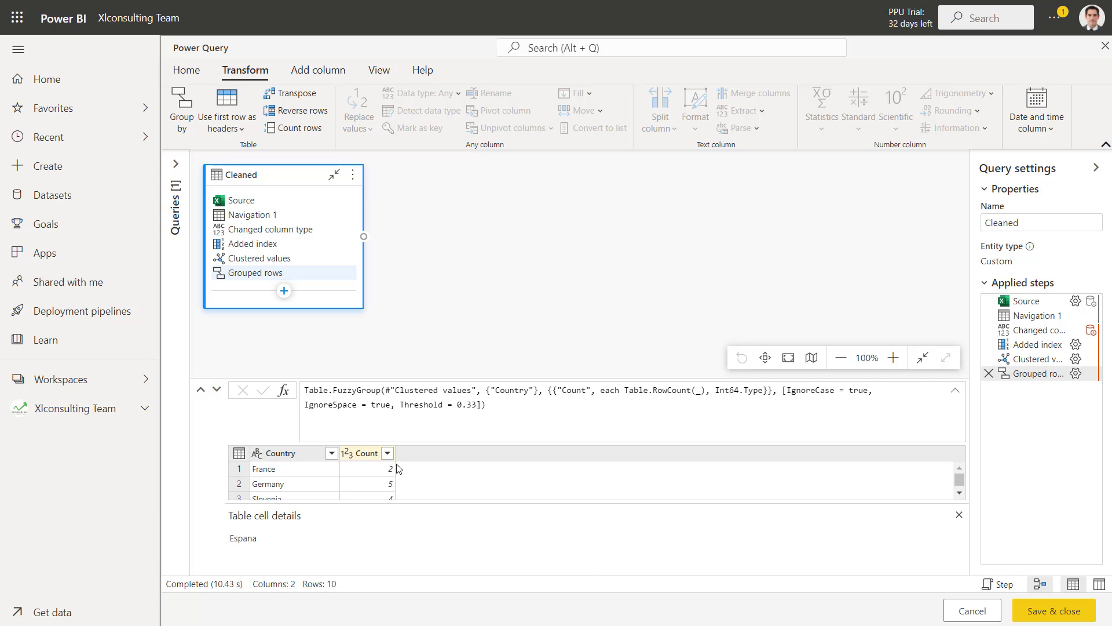
triple_click(421, 388)
triple_click(354, 392)
key(ctrl+c)
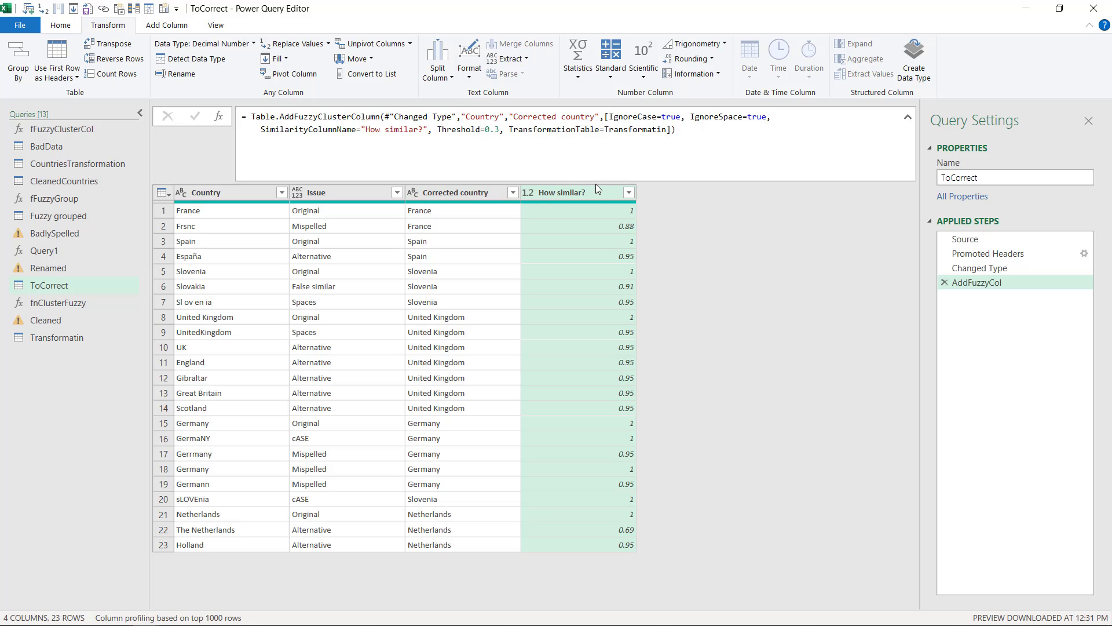
Add a custom step with the pasted Table.FuzzyGroup formula, grouping AddFuzzyCol instead of Clustered values.
click(218, 116)
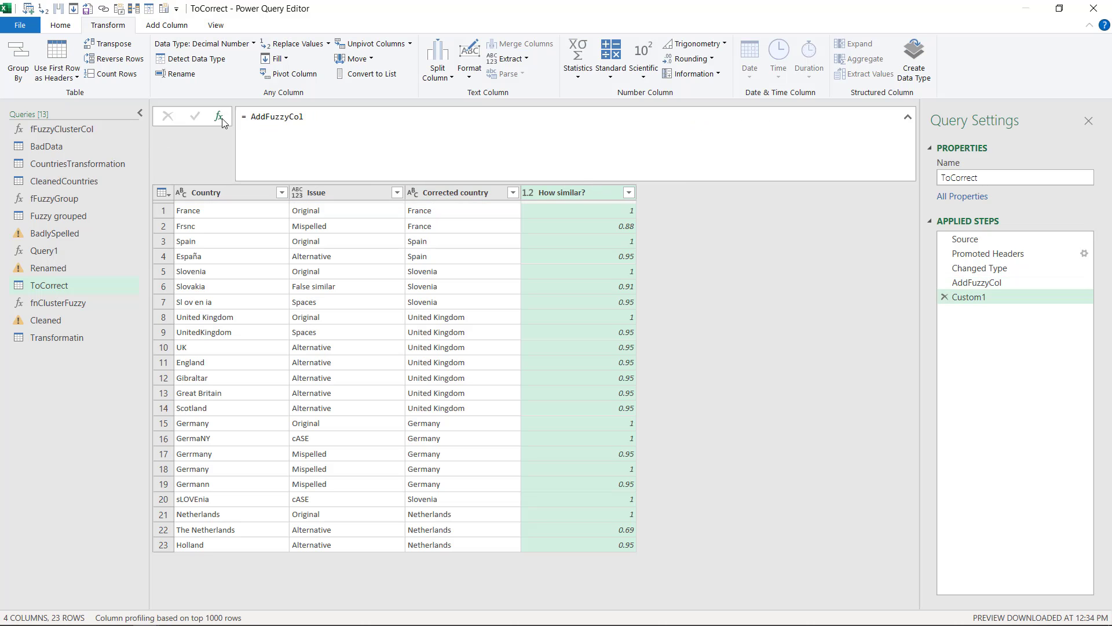
drag(304, 117, 281, 117)
click(252, 117)
key(ctrl+v)
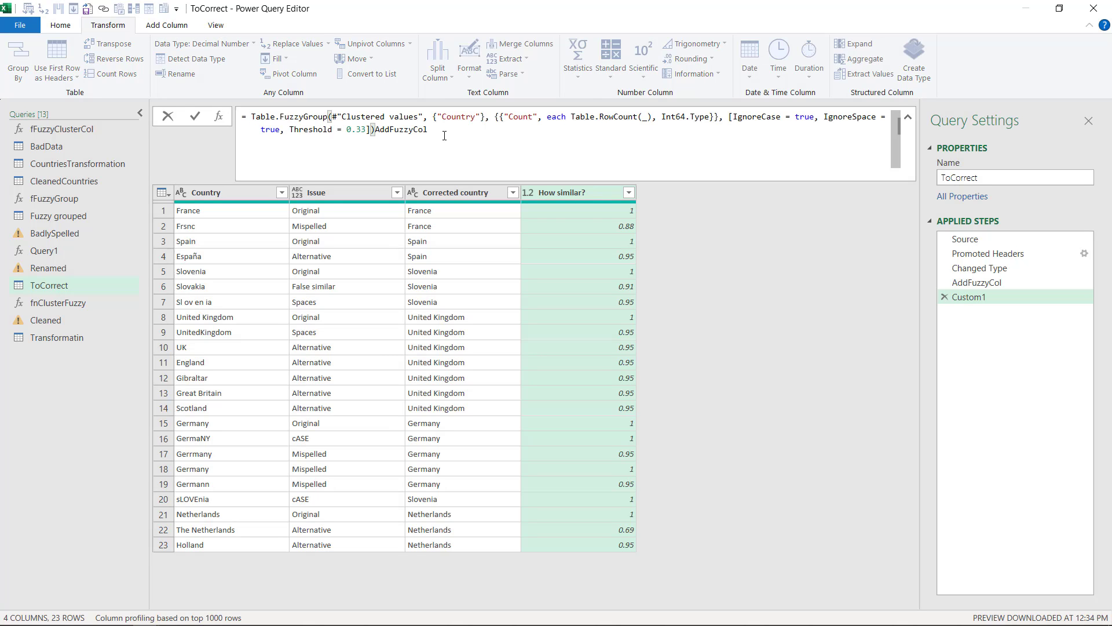
key(shift+End)
key(ctrl+c)
key(BackSpace)
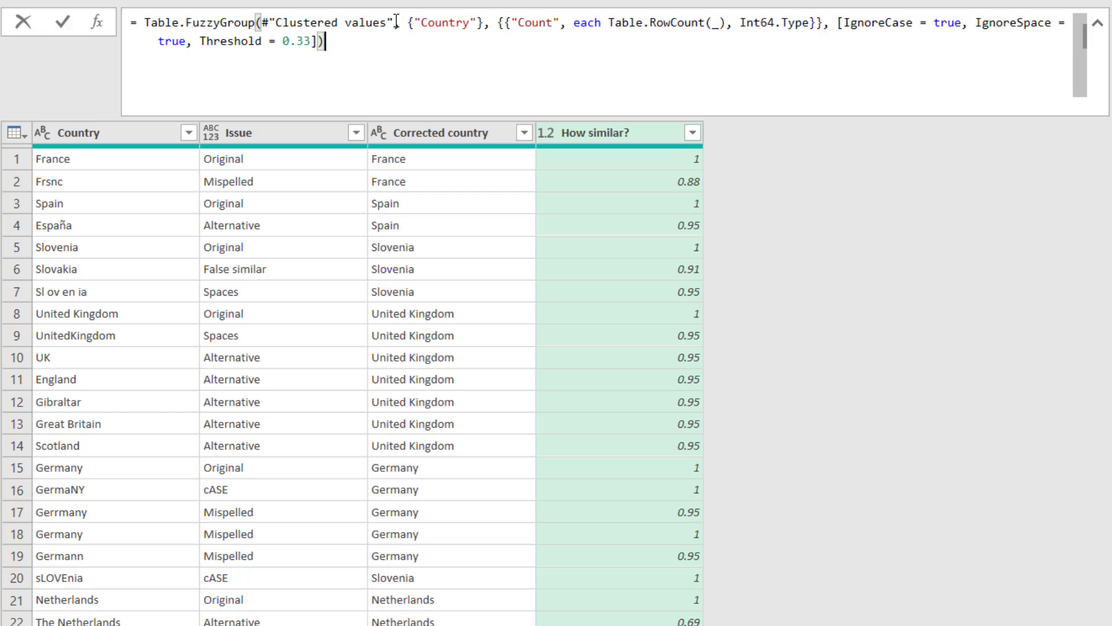
drag(386, 22, 266, 22)
key(Delete)
key(Delete)
key(ctrl+v)
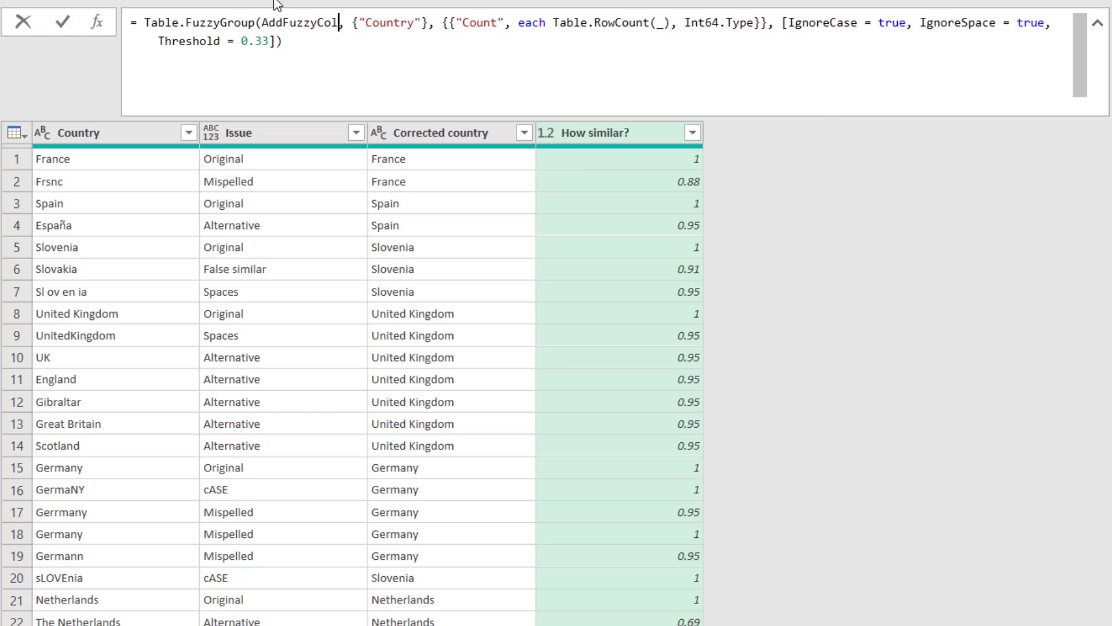
key(Delete)
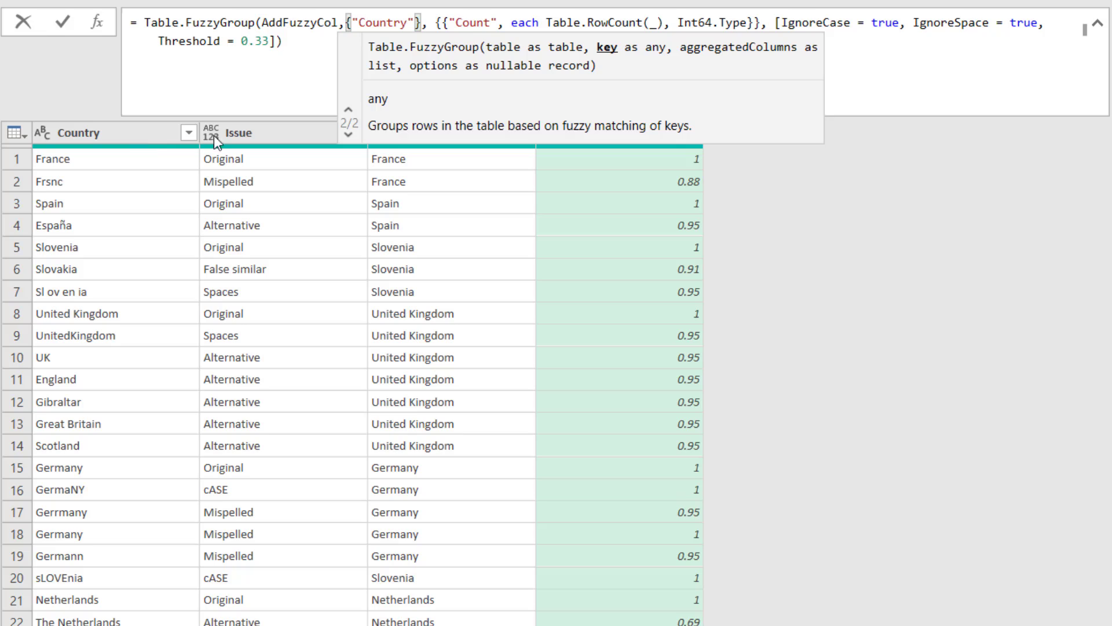
Review the Count, Table.RowCount, Int64.Type and IgnoreCase parts, then apply the grouping formula.
click(451, 22)
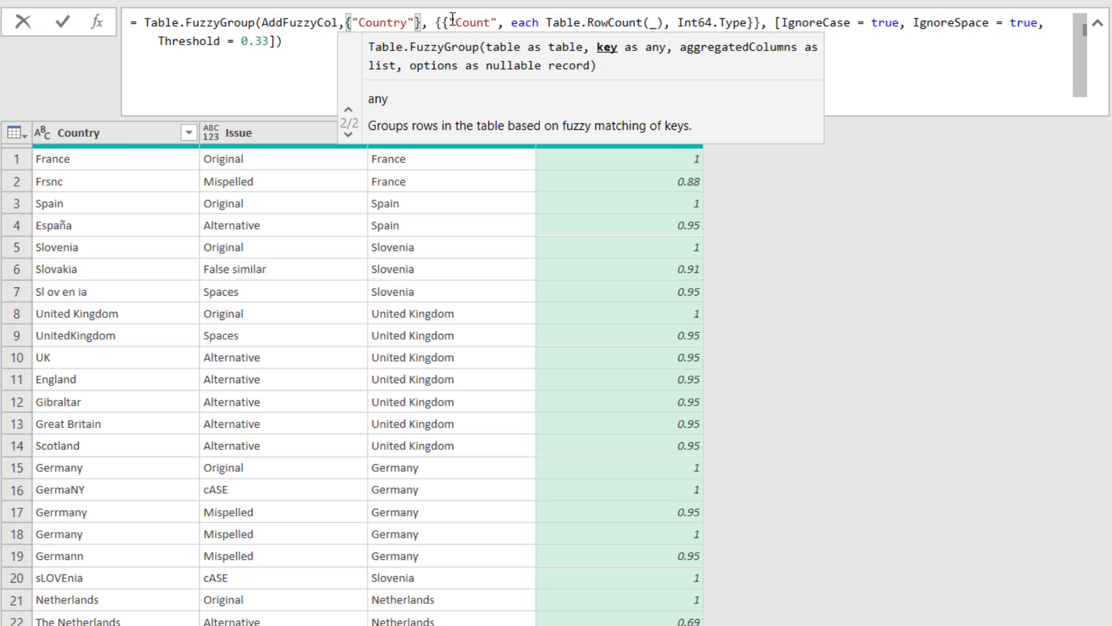
click(545, 22)
click(588, 22)
drag(698, 22, 706, 22)
click(810, 22)
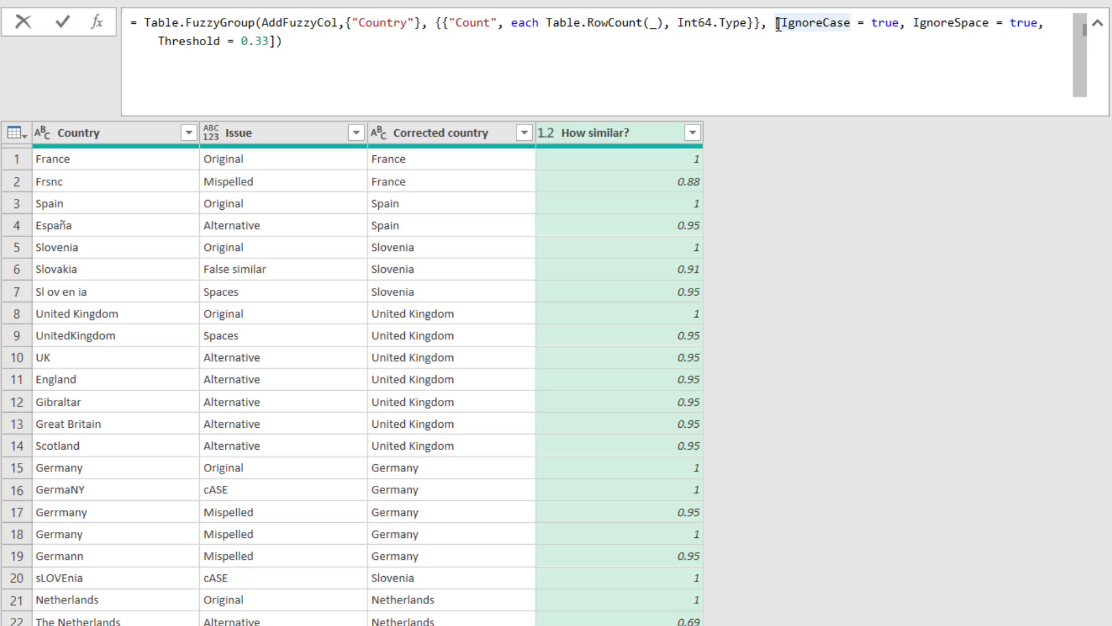
click(273, 40)
click(283, 40)
key(Return)
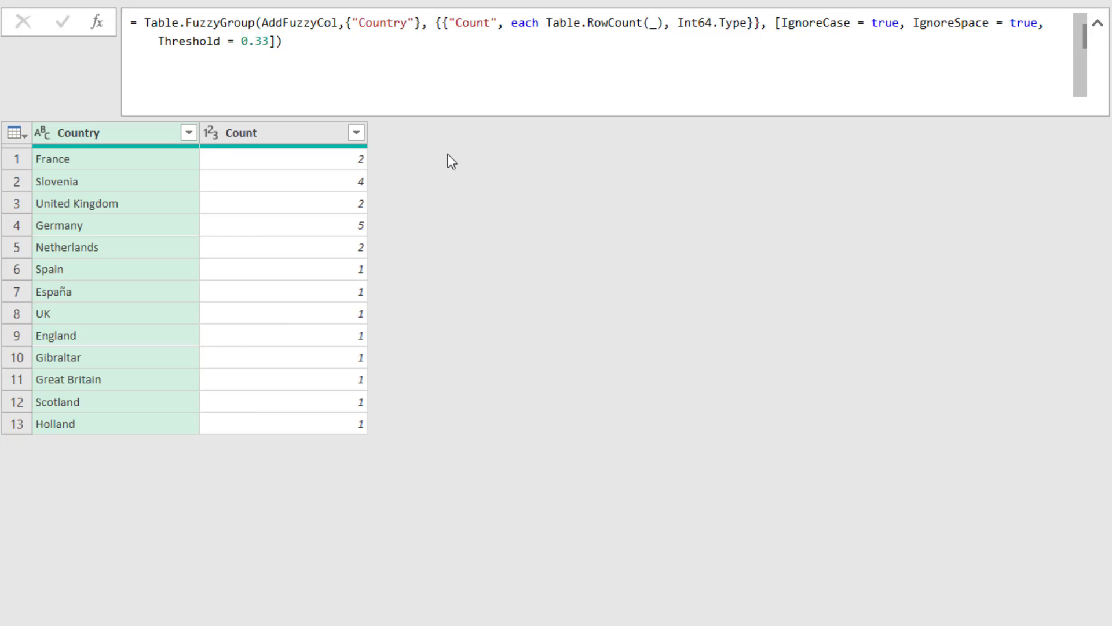
Inspect the resulting Country and Count columns of the 13 groups.
click(293, 142)
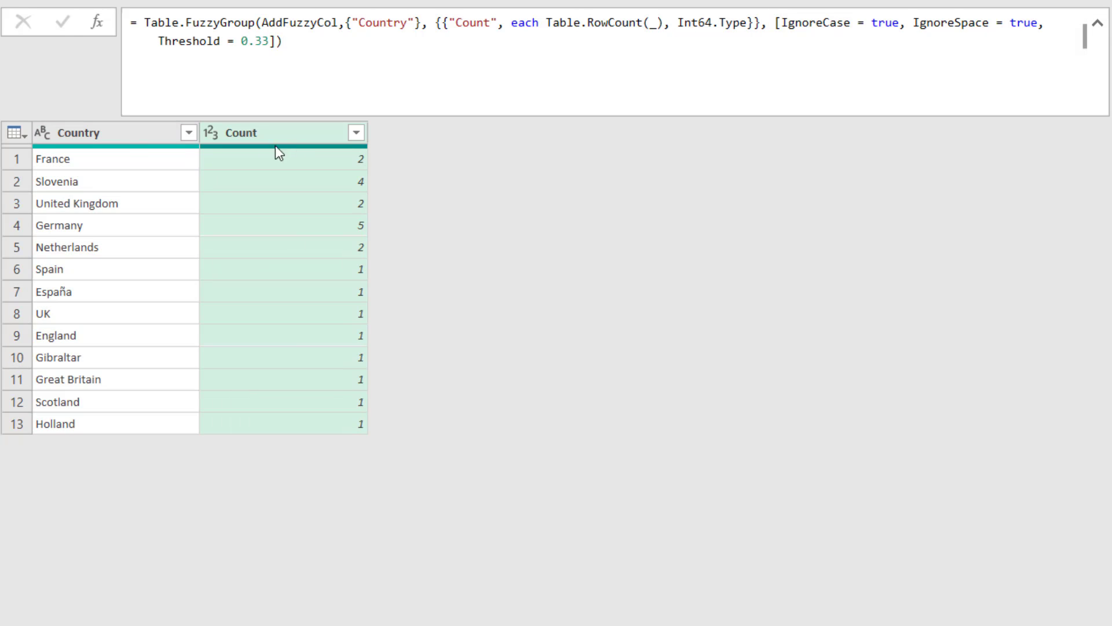
click(132, 137)
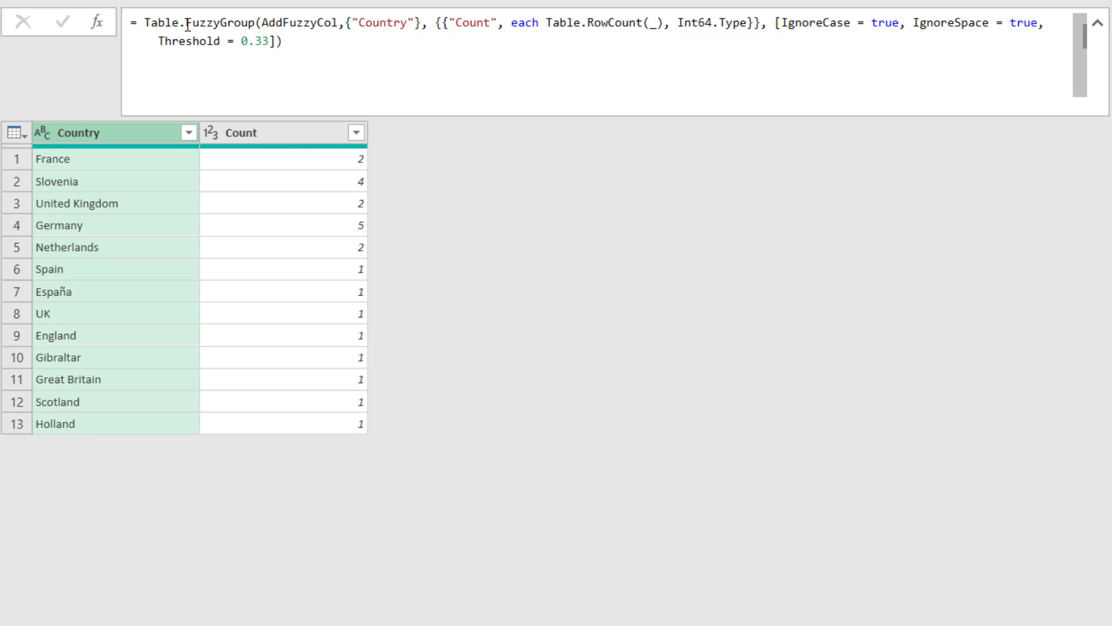
drag(145, 21, 325, 54)
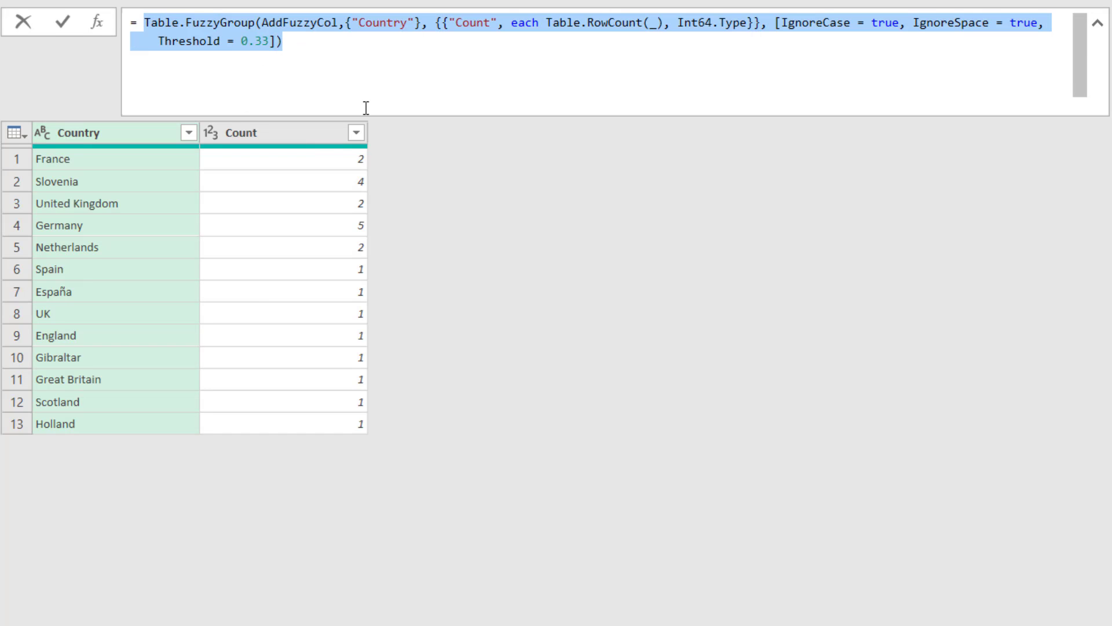
click(531, 219)
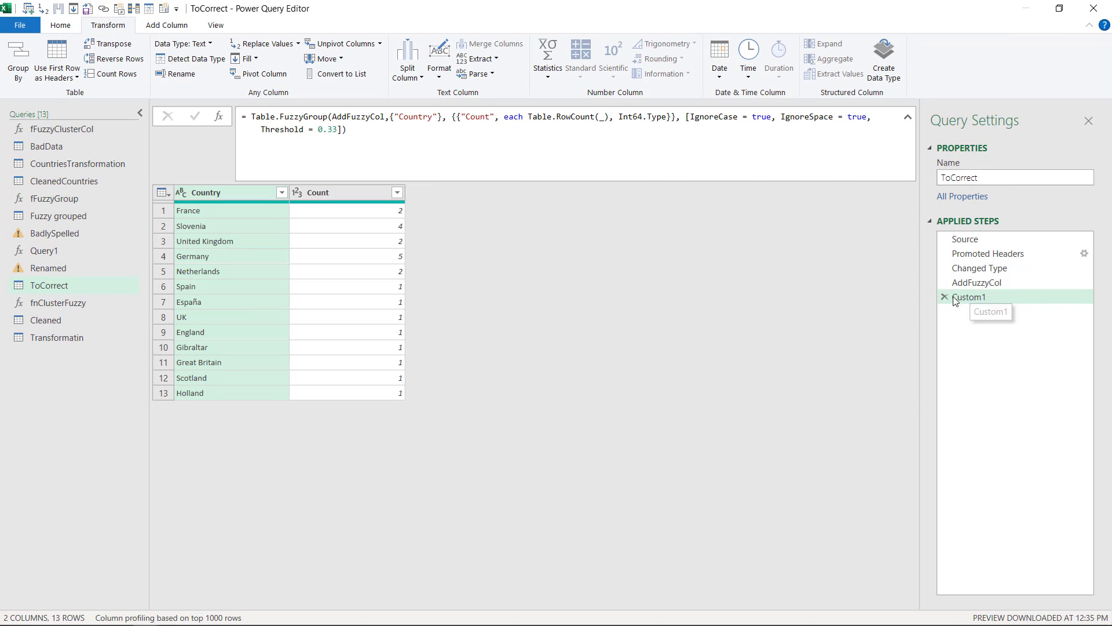
Delete the Custom1 grouping step and review the Corrected country, Issue and How similar? columns.
click(944, 296)
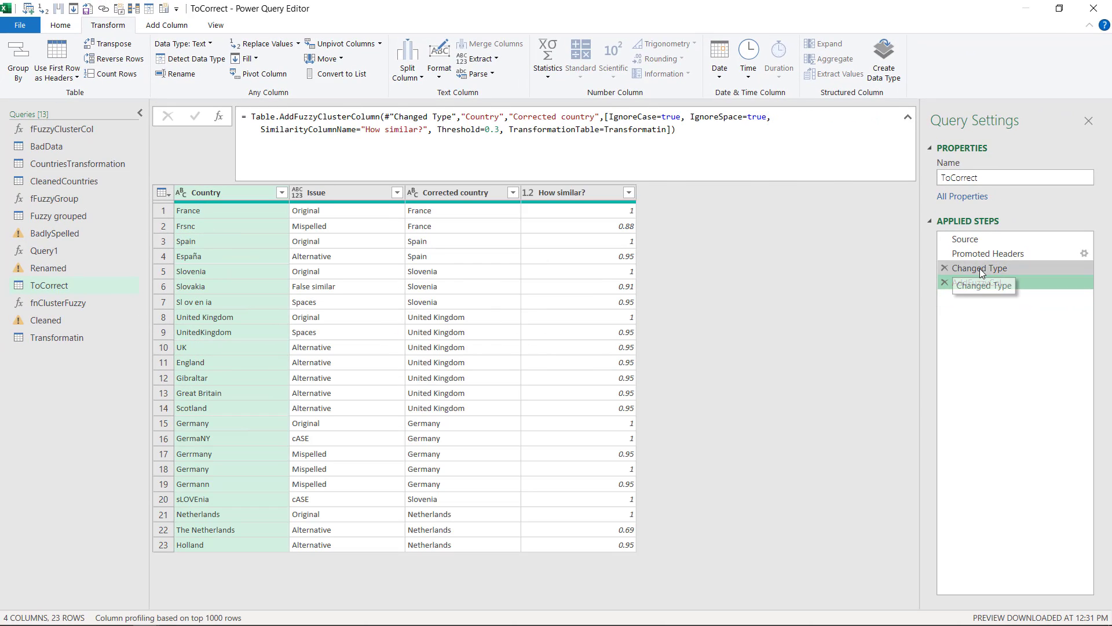
click(440, 193)
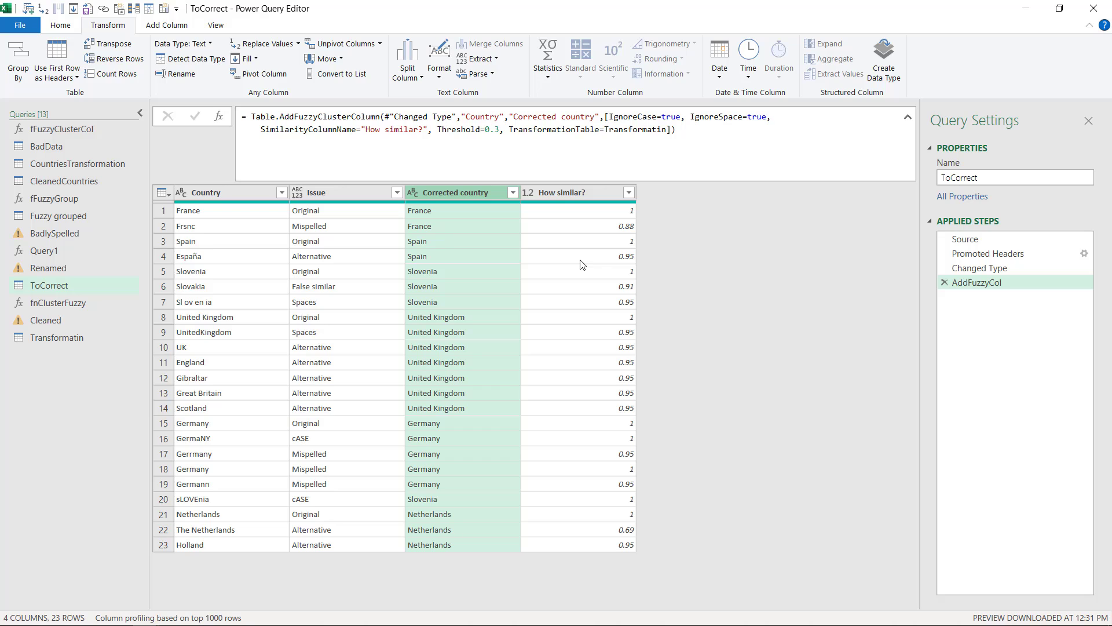
click(235, 286)
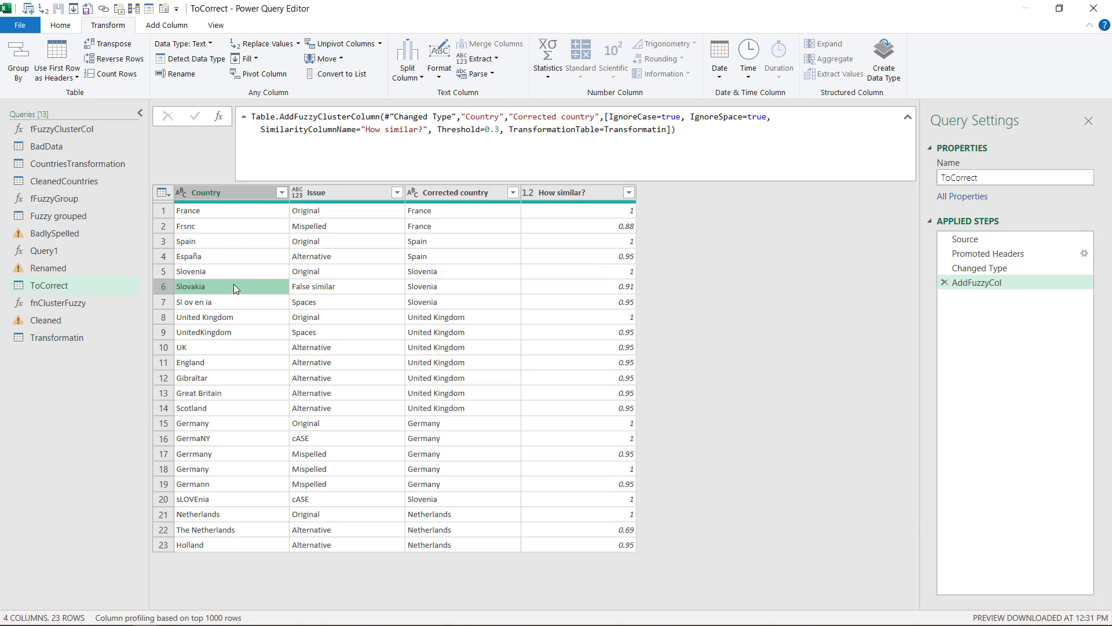
scroll(365, 380, down, 1)
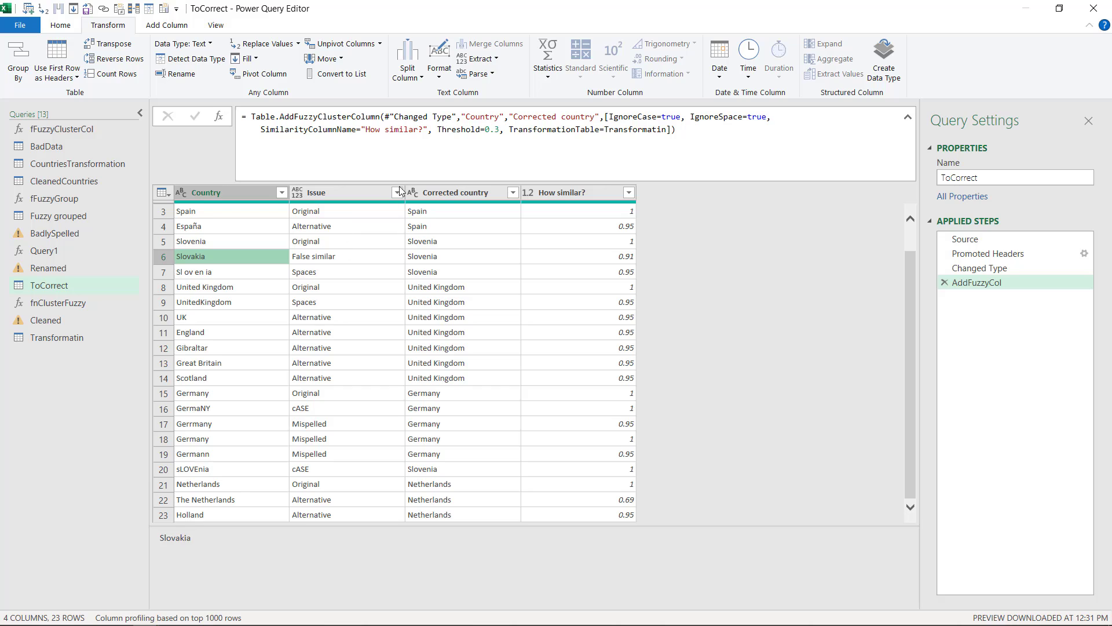
click(339, 192)
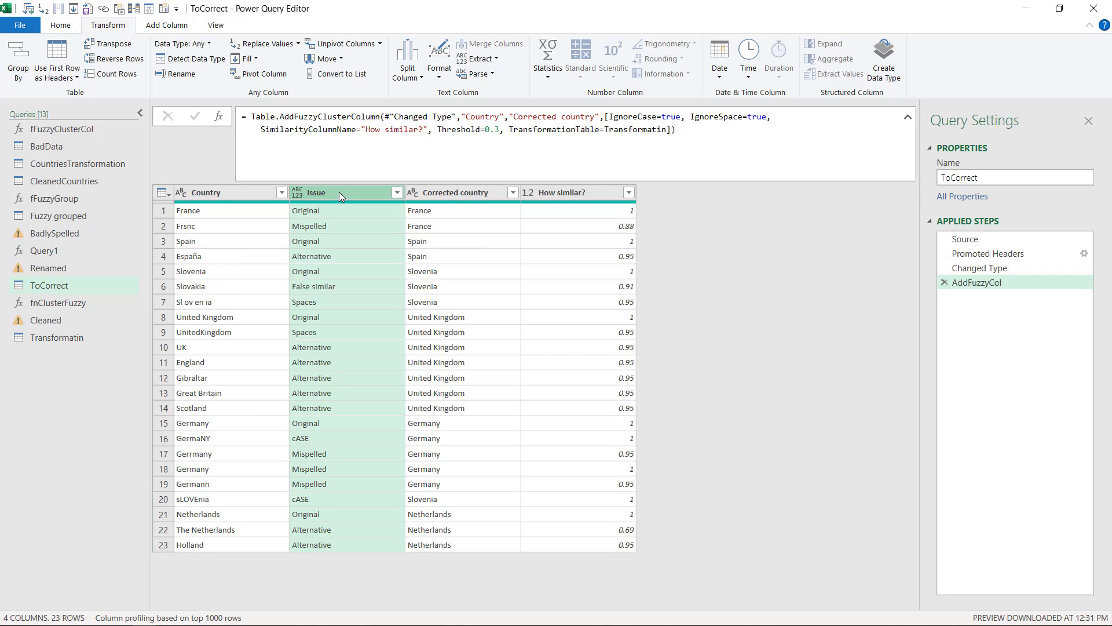
key(Right)
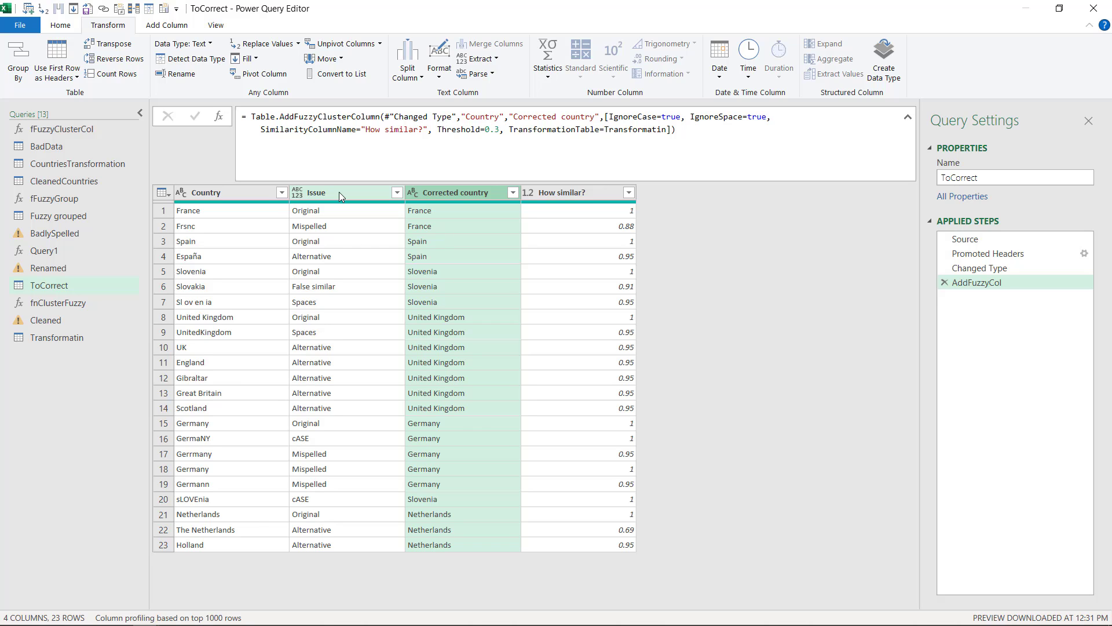
click(590, 192)
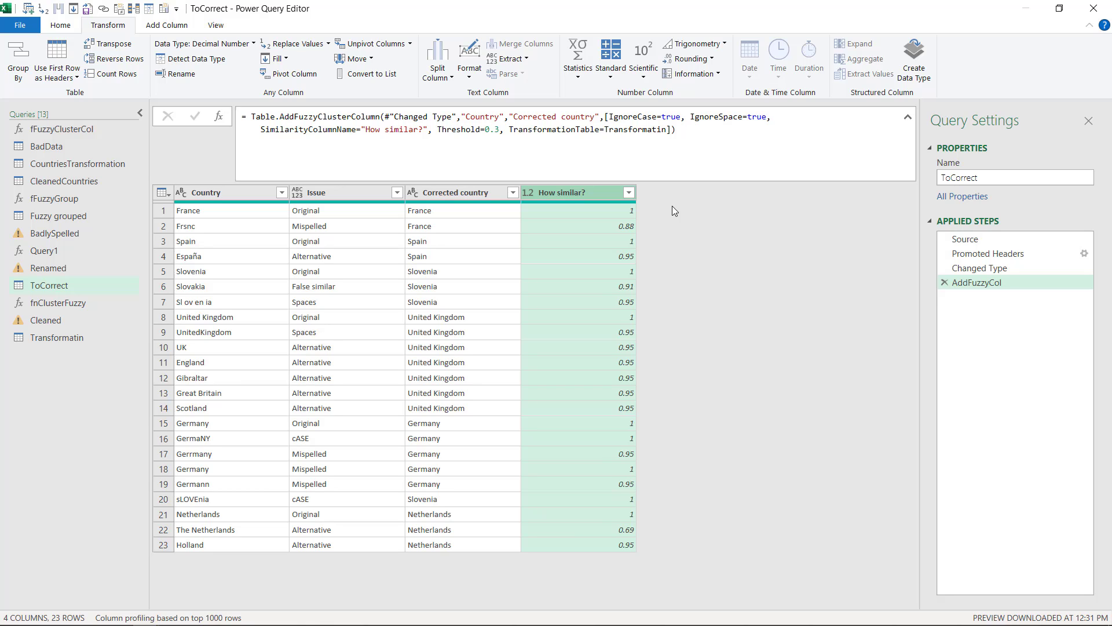
click(468, 193)
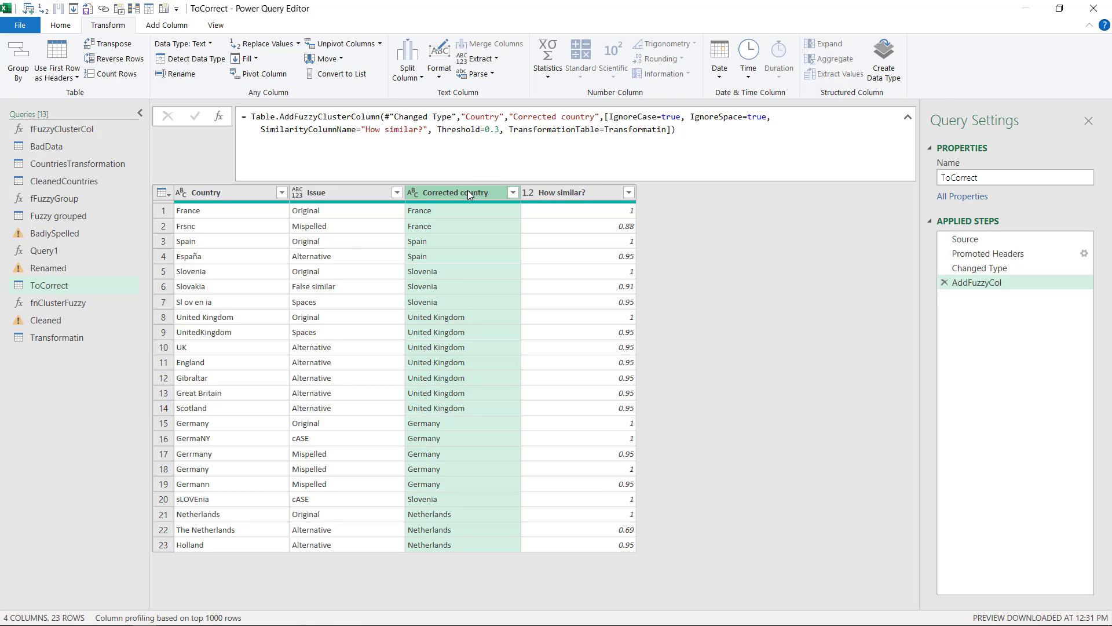